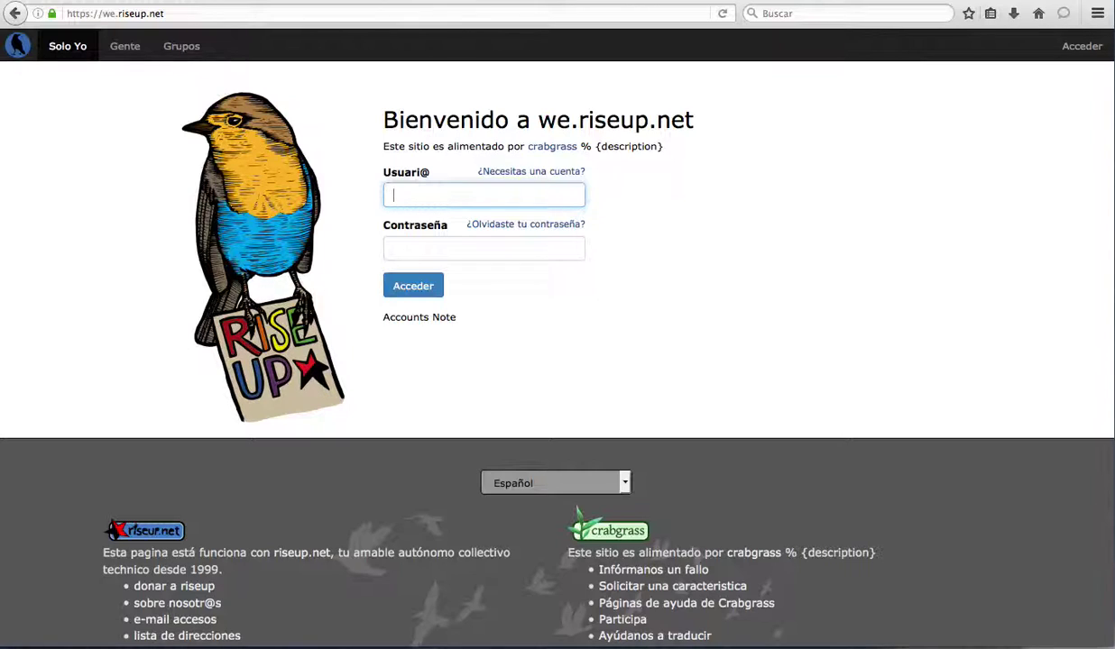
click(129, 14)
click(108, 14)
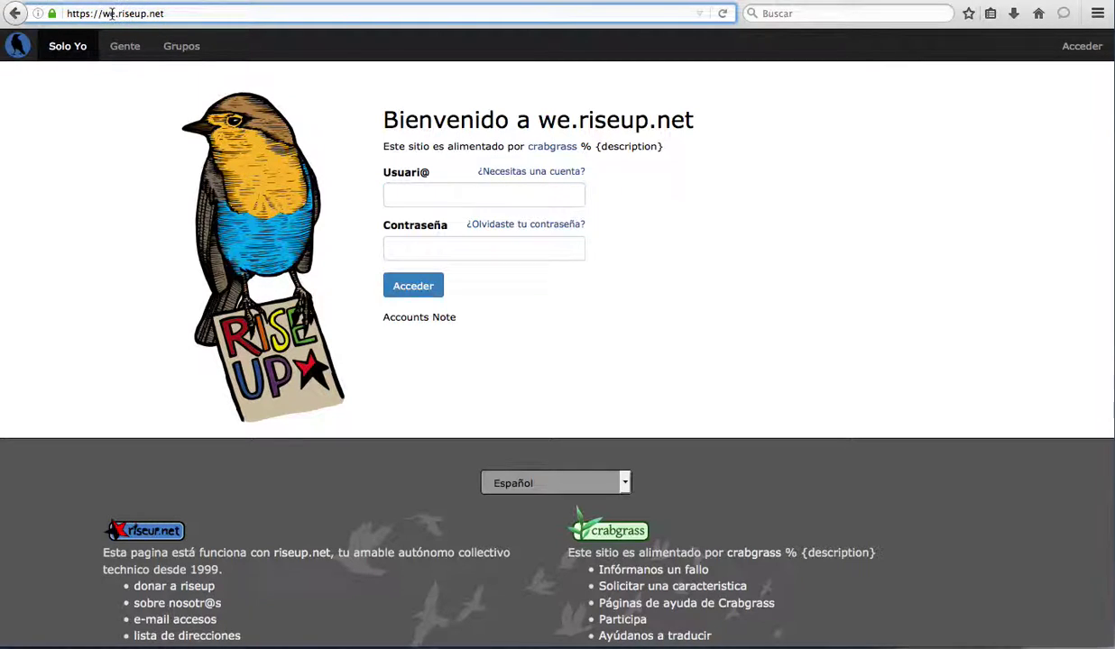
drag(102, 13, 194, 15)
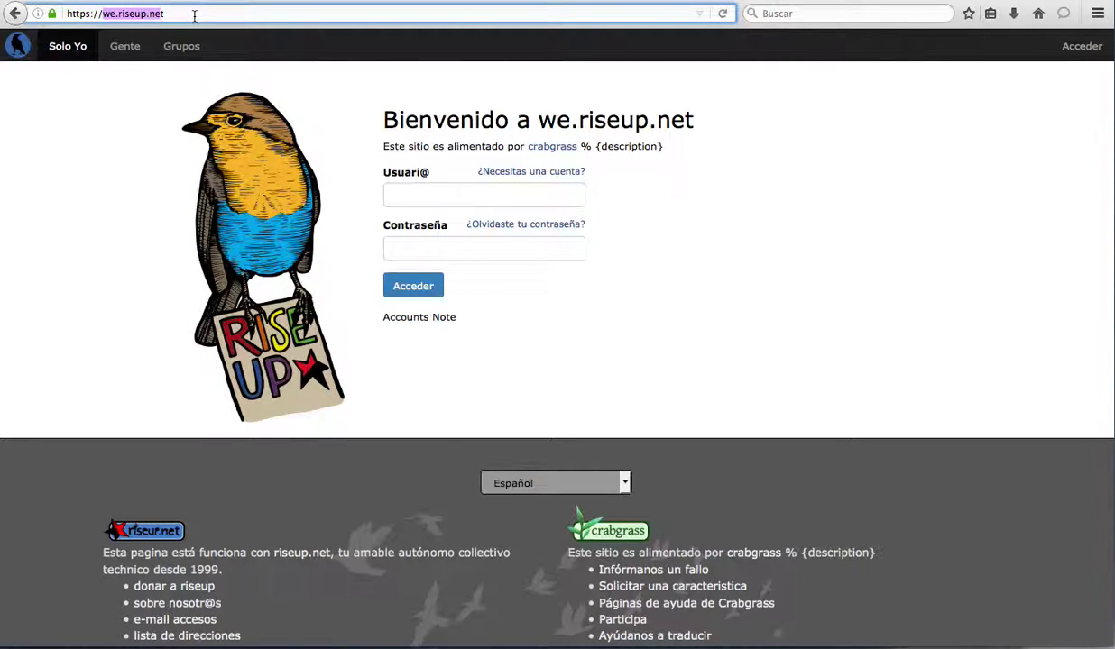
click(194, 15)
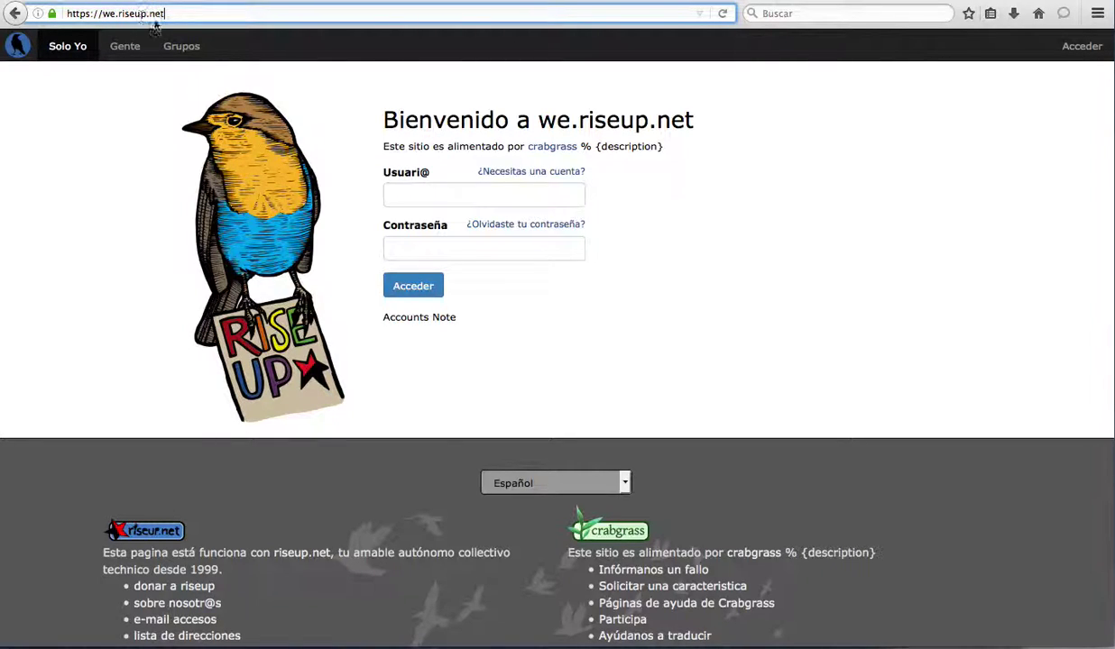
- Sign in to the site with the account's username and password
click(426, 187)
text(marcos-marcos)
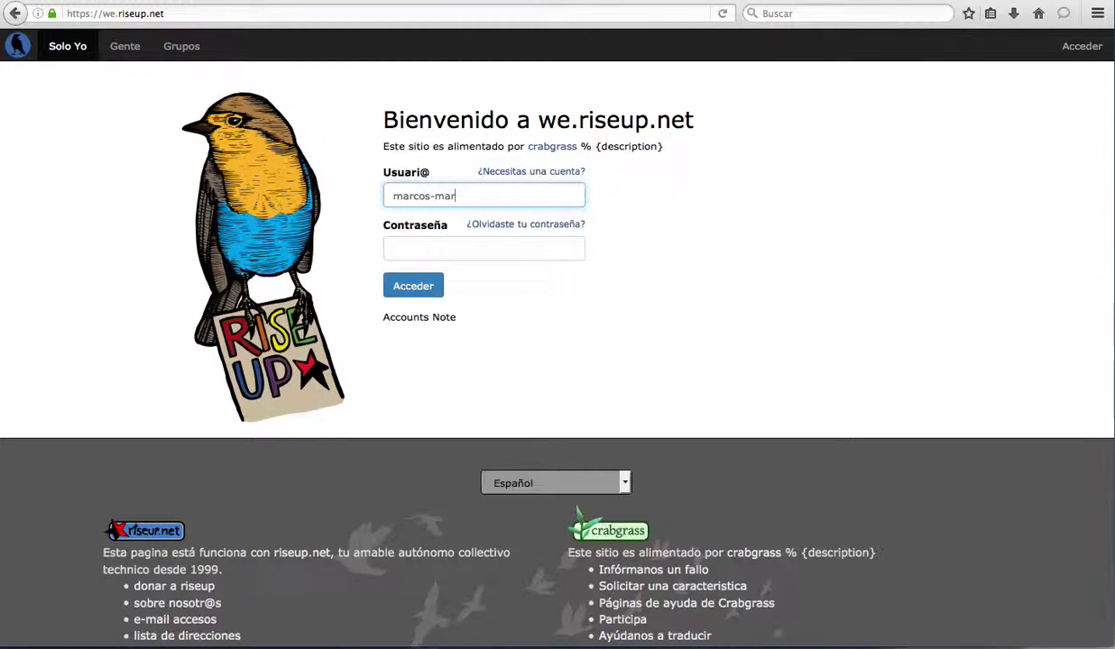
key(Tab)
text(••••••••)
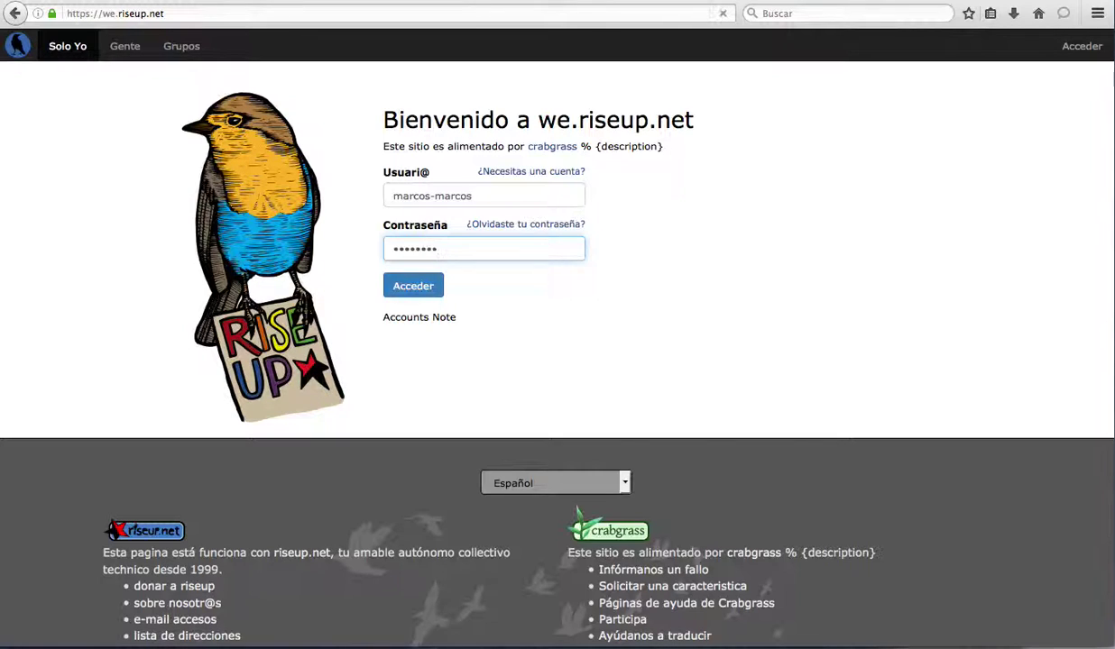
key(Return)
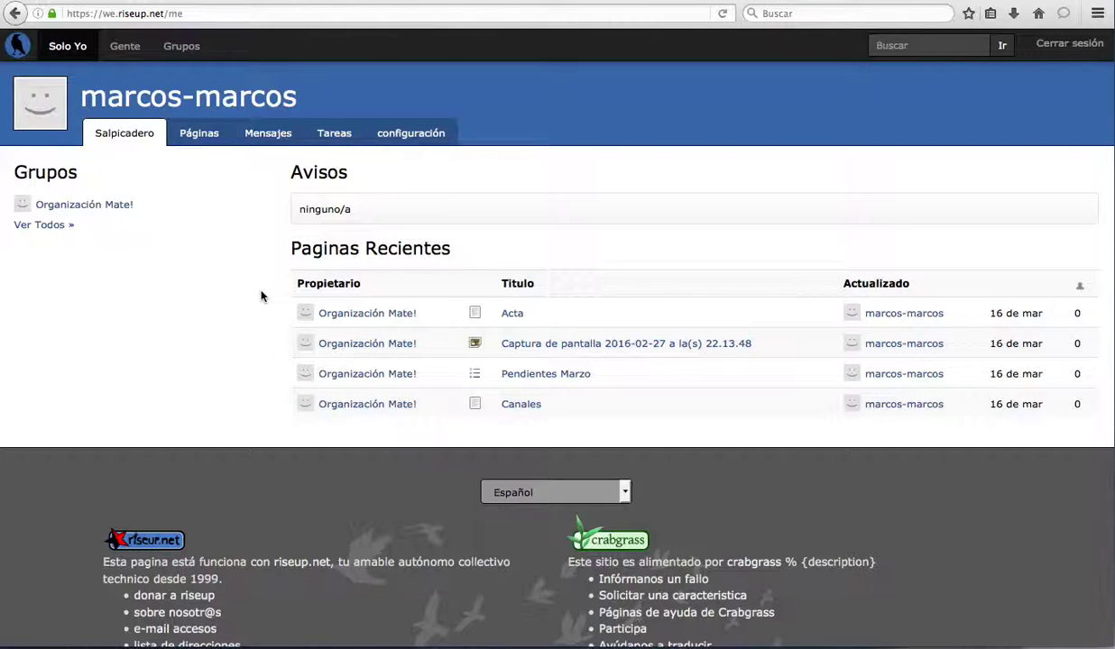
mouse_move(67, 47)
click(199, 135)
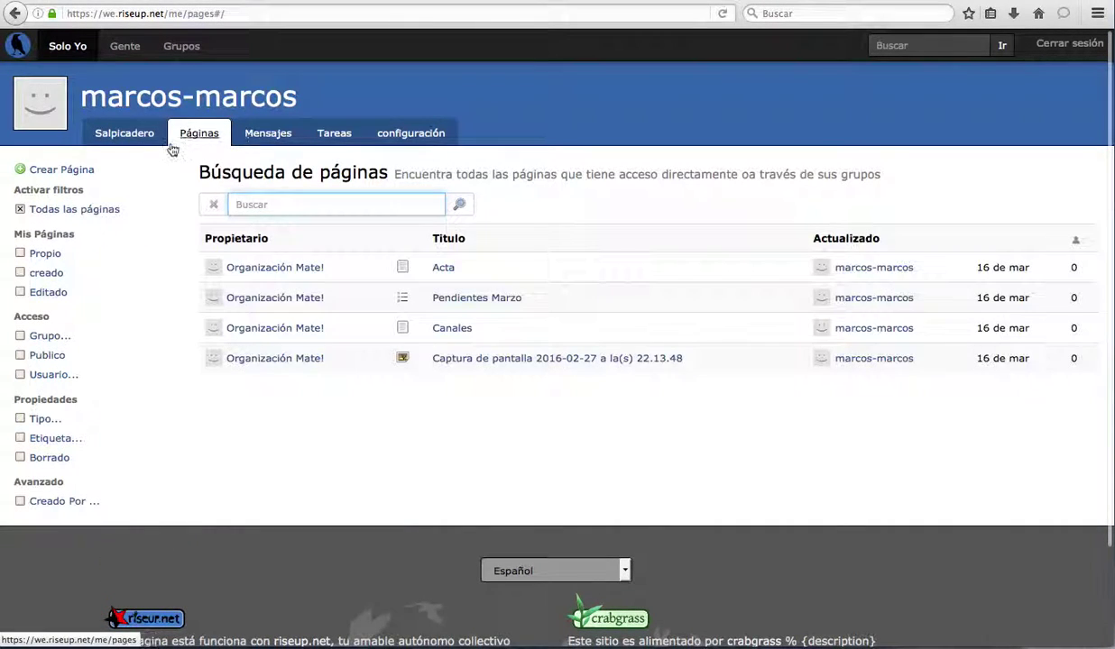
click(141, 135)
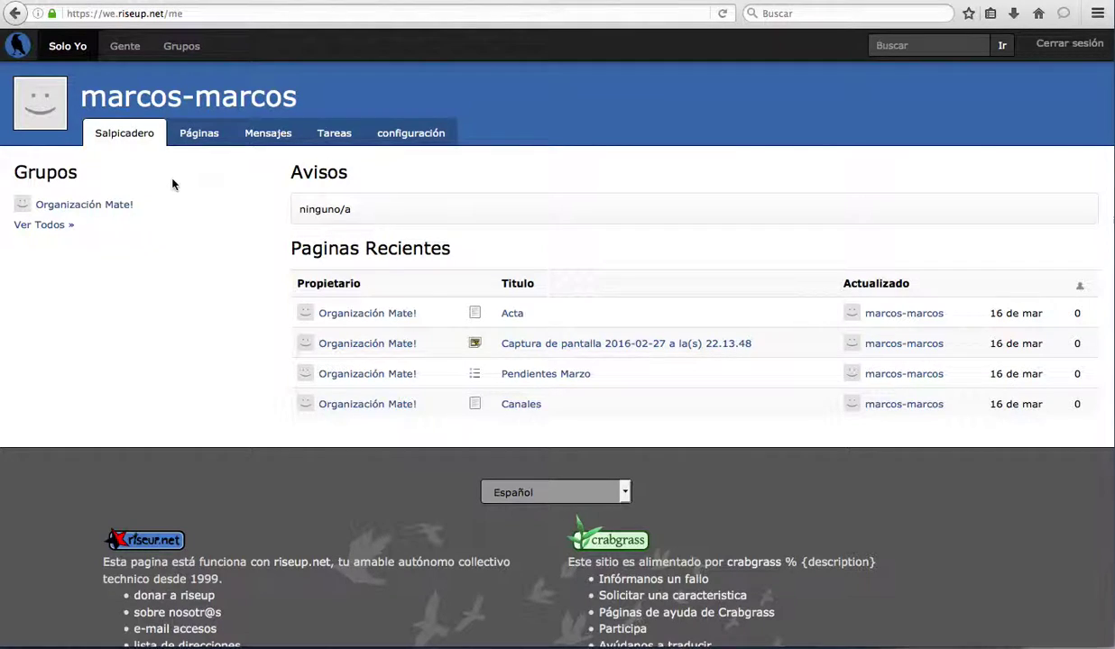
- Open the Organización Mate! group and start a new page of the type Voto clasificado
click(103, 207)
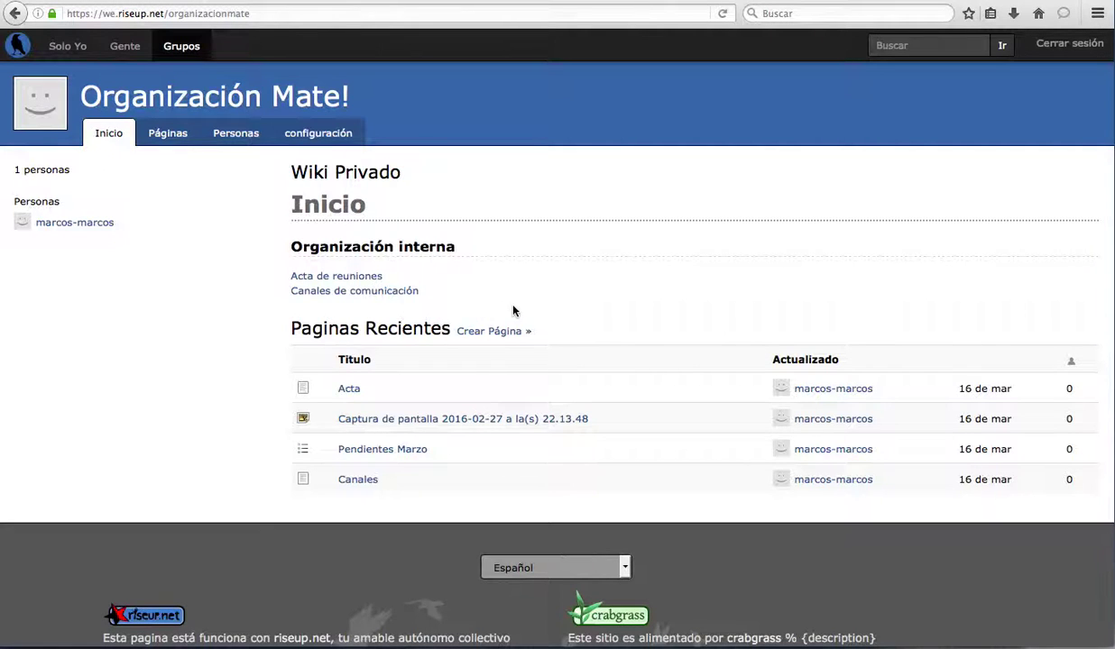
click(495, 332)
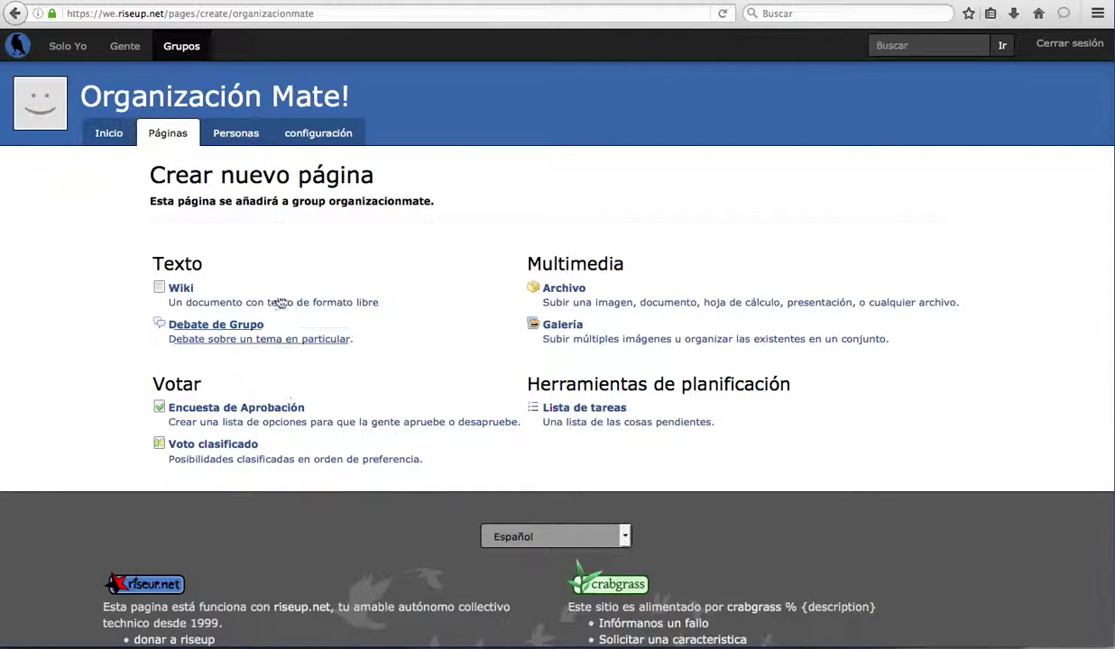
click(206, 447)
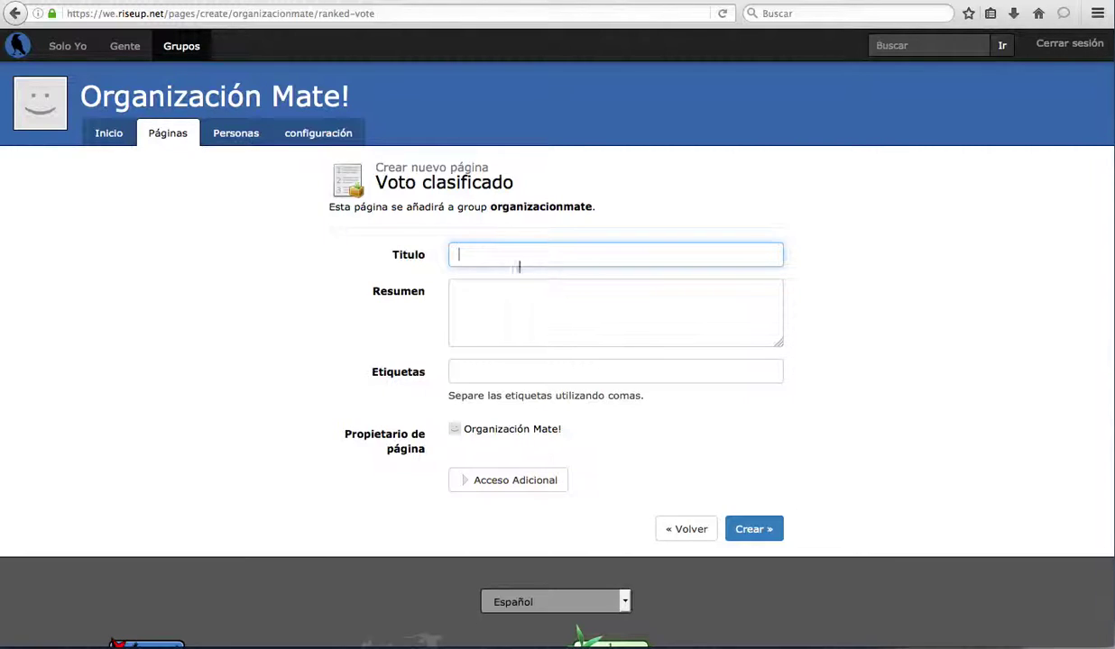
- Create the page titled "Reunion 25/5/2016" with the summary "Seleccionar por orden de preferencia o agregar una nueva opción."
text(Reunion)
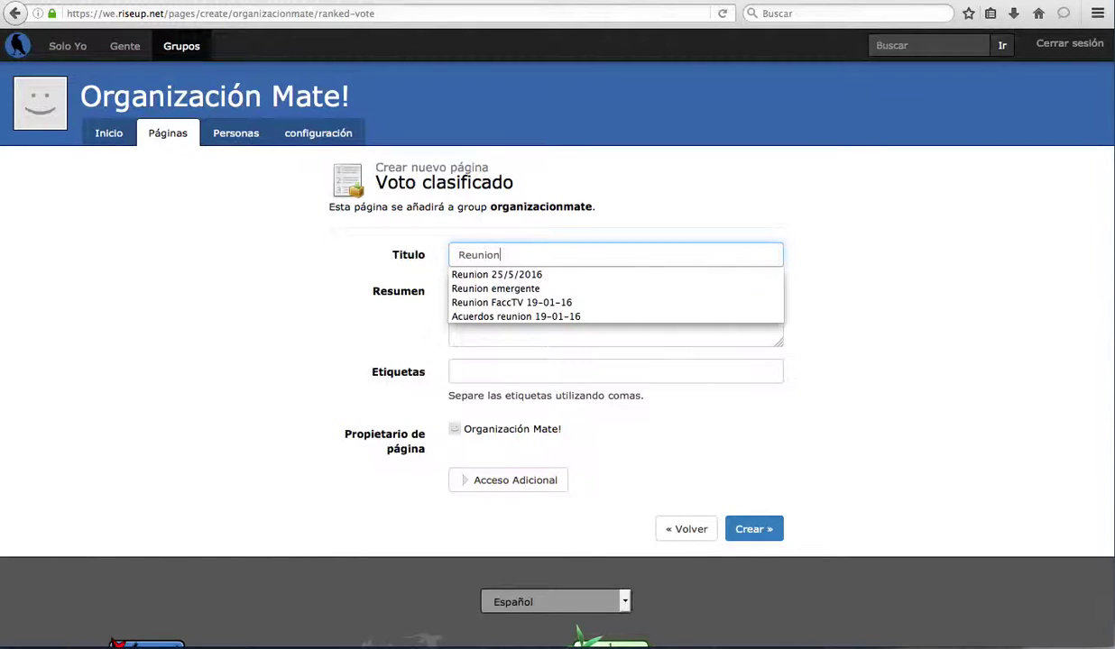
key(Down)
key(Return)
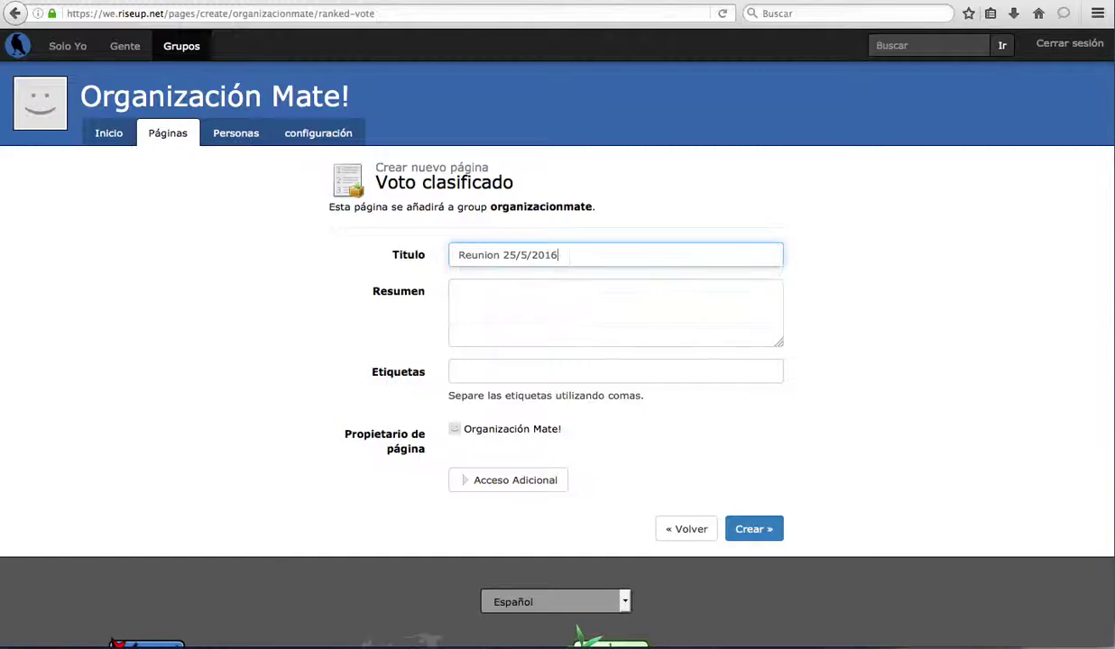
click(545, 301)
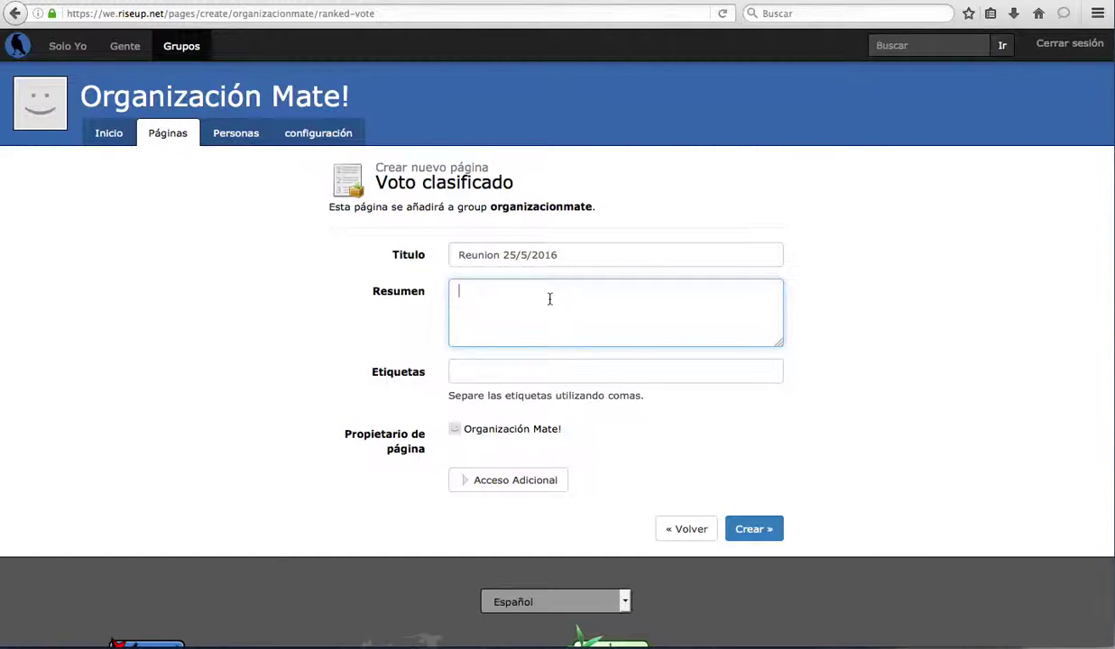
text(Seleccionar por orden de preferencia )
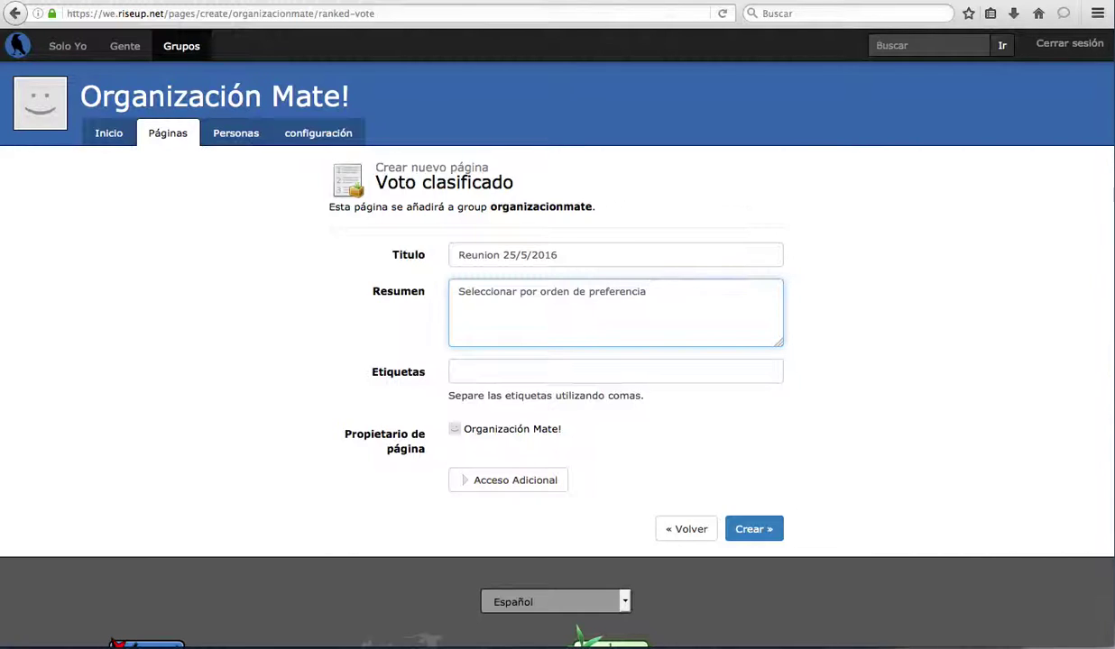
text(o agregar una nueva opción.)
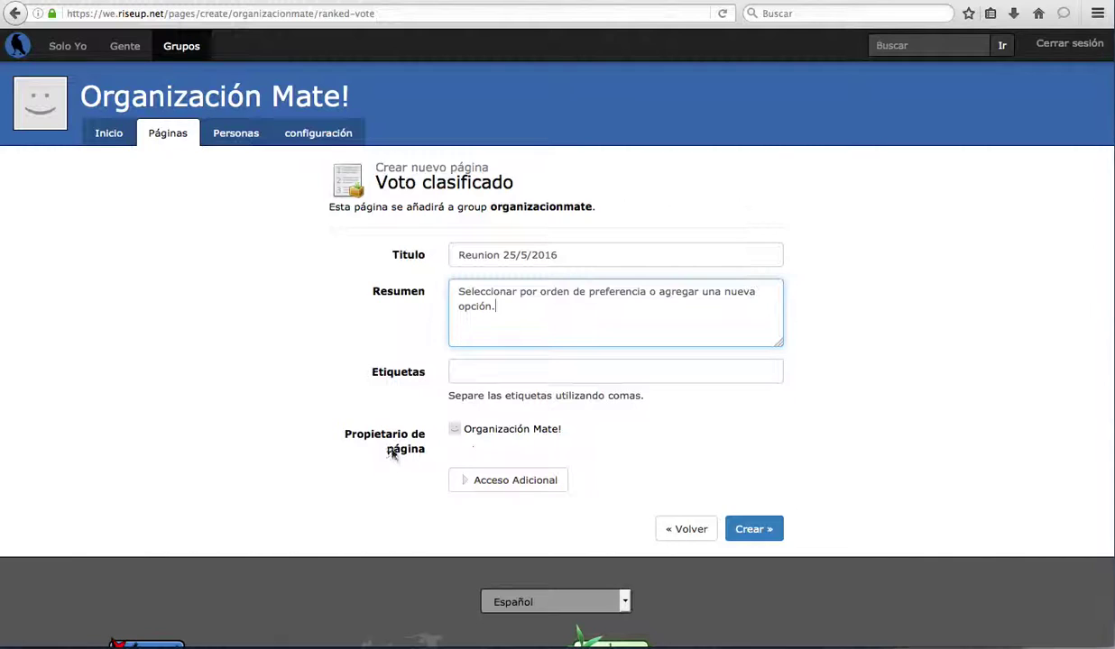
click(762, 529)
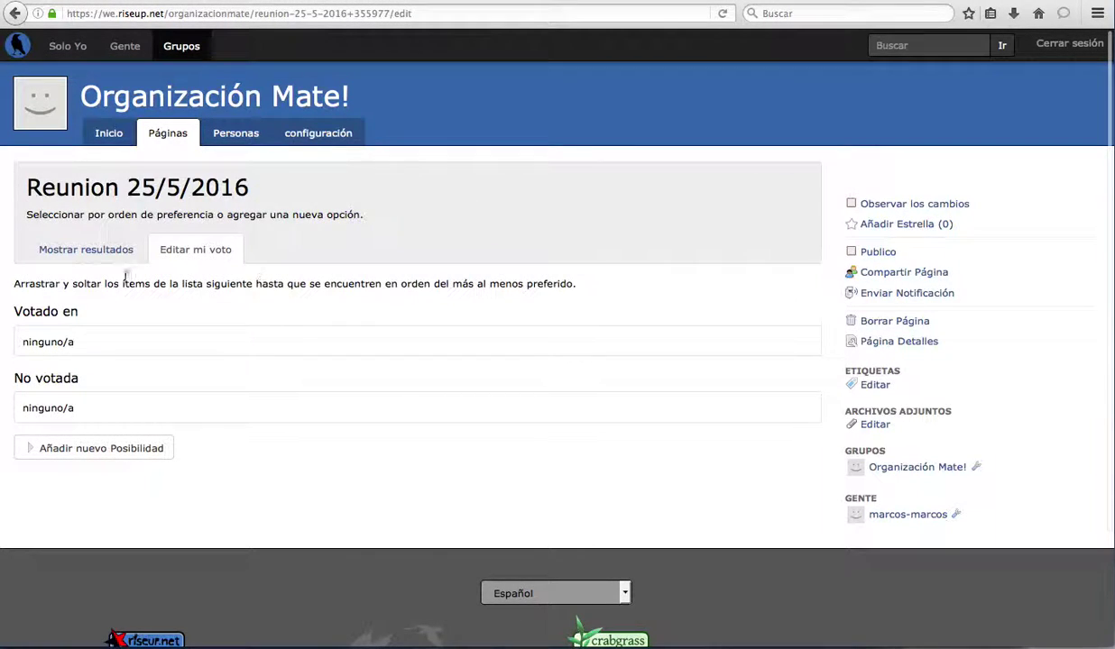
mouse_move(40, 198)
drag(29, 189, 236, 174)
drag(33, 216, 333, 207)
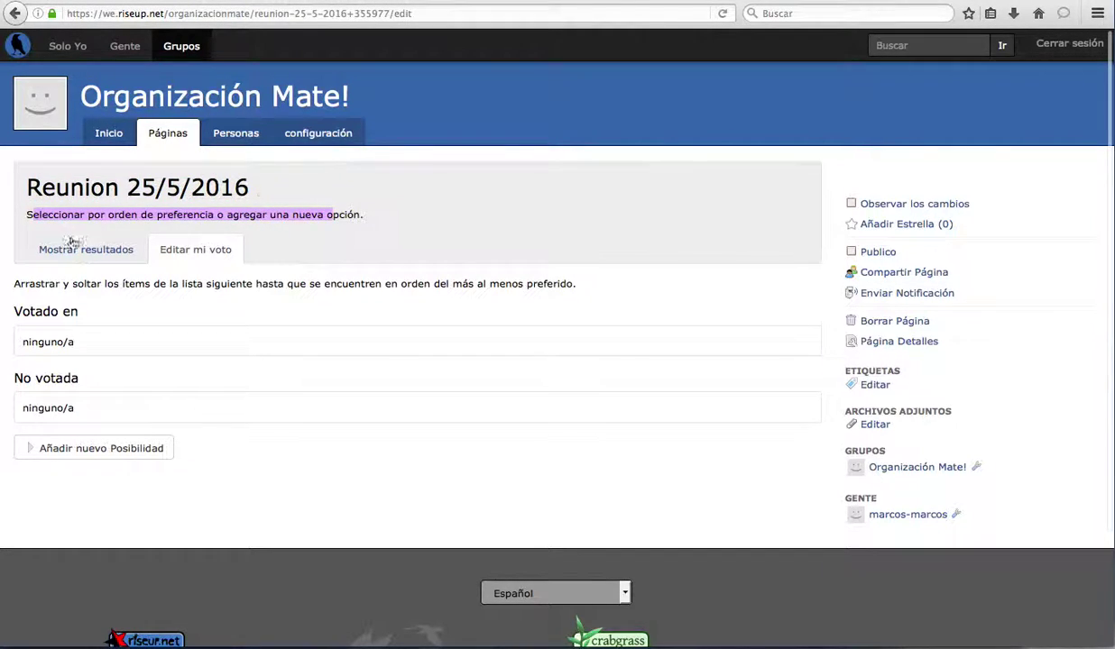
click(129, 209)
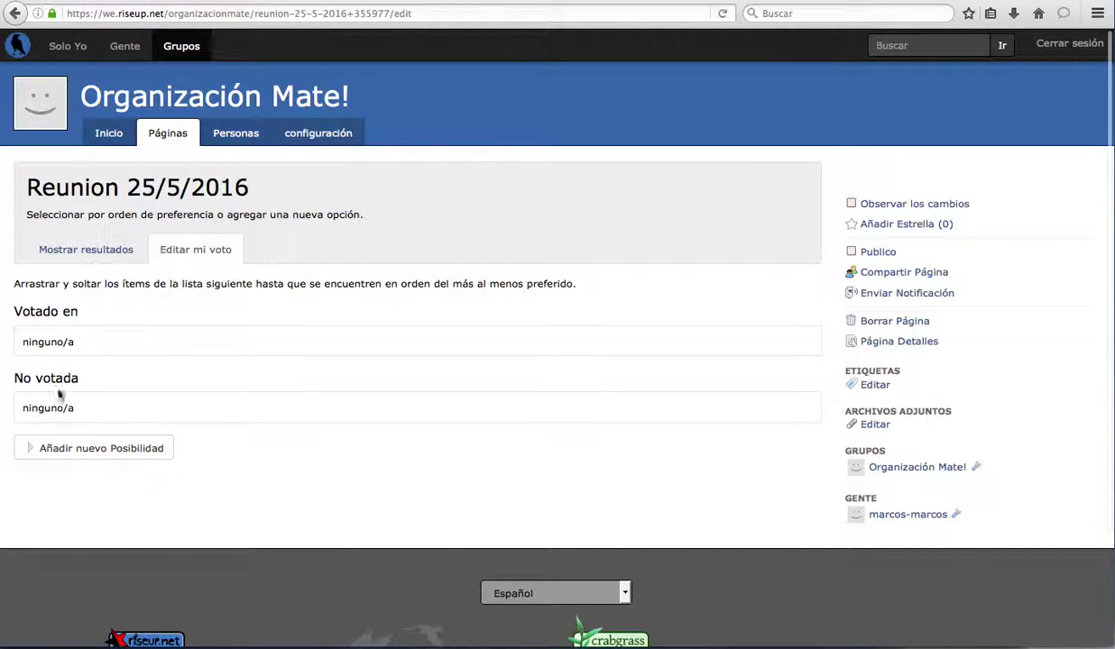
- Add the voting possibility "Martes 19 hs", giving the first host's house as the meeting place in the details
click(77, 450)
click(415, 484)
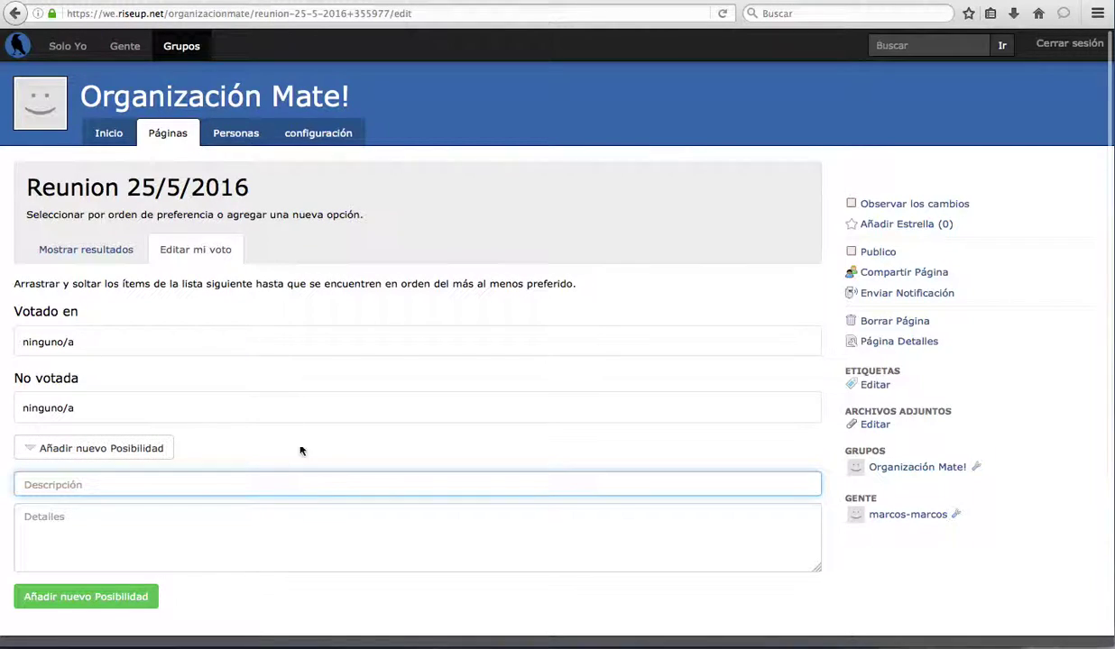
text(Ma)
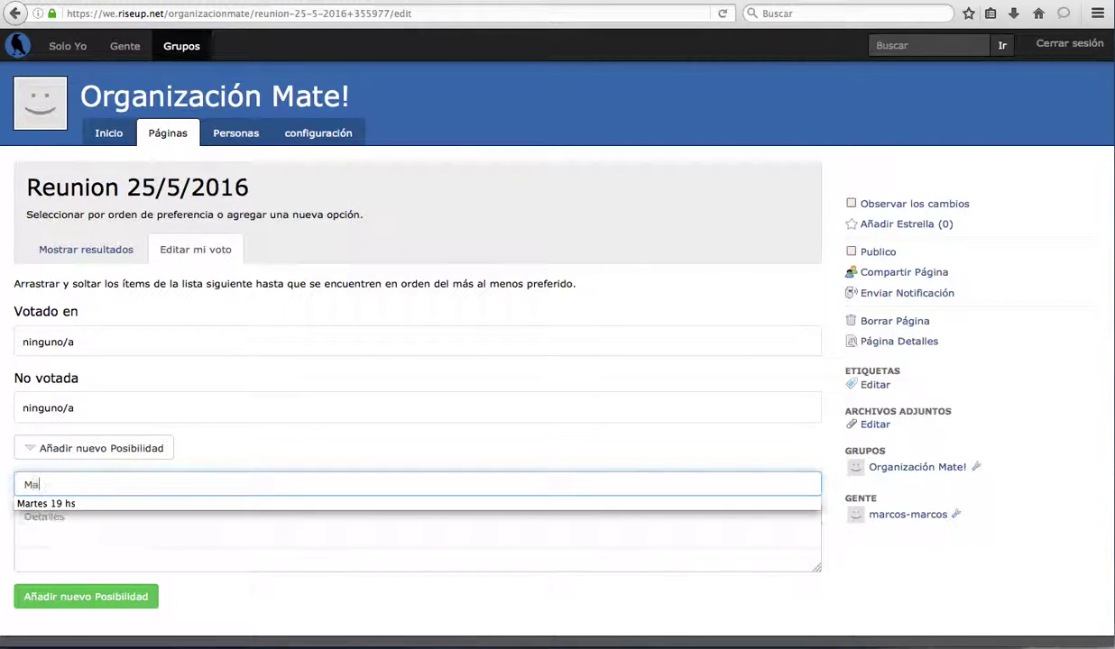
key(Down)
key(Return)
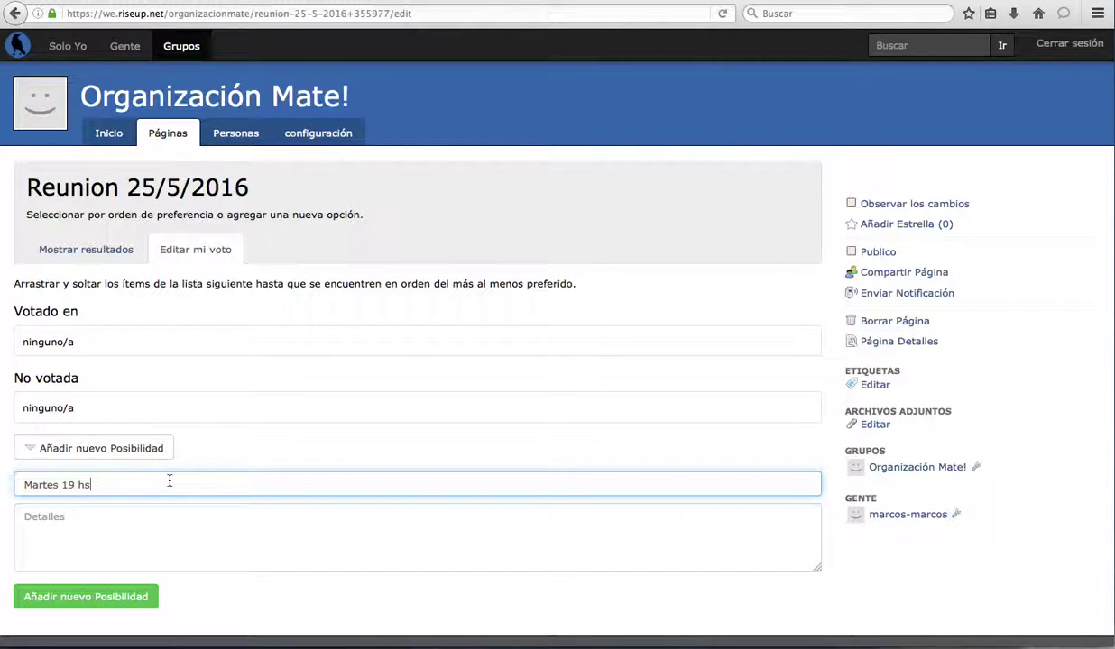
click(135, 515)
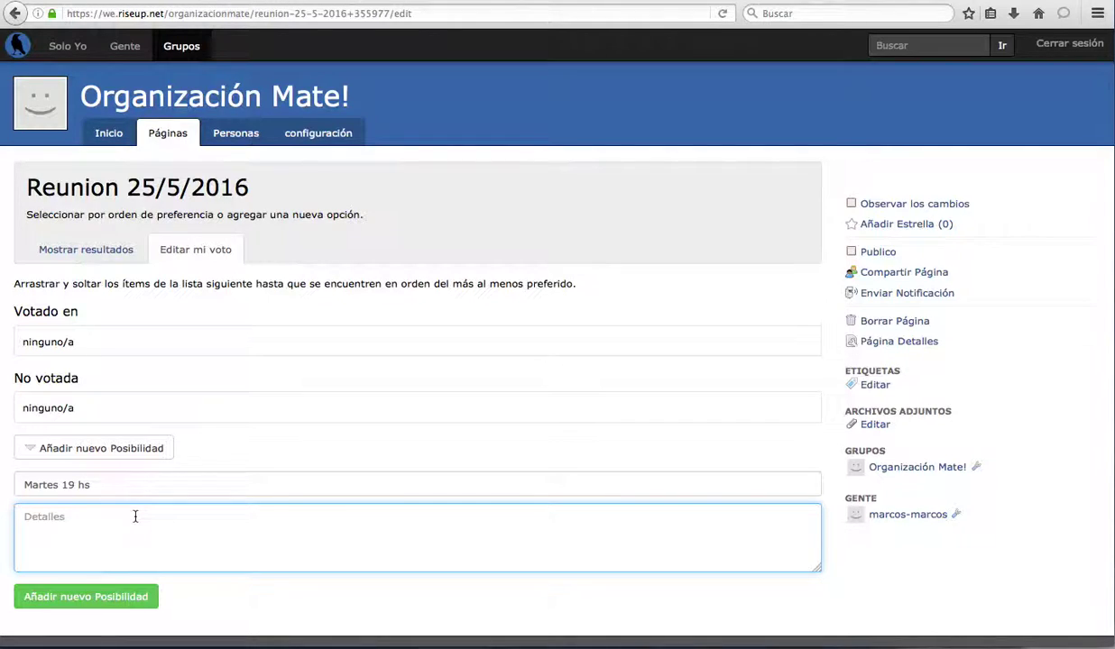
text(Mi ca)
key(BackSpace)
text(Casa de marcos,)
click(36, 598)
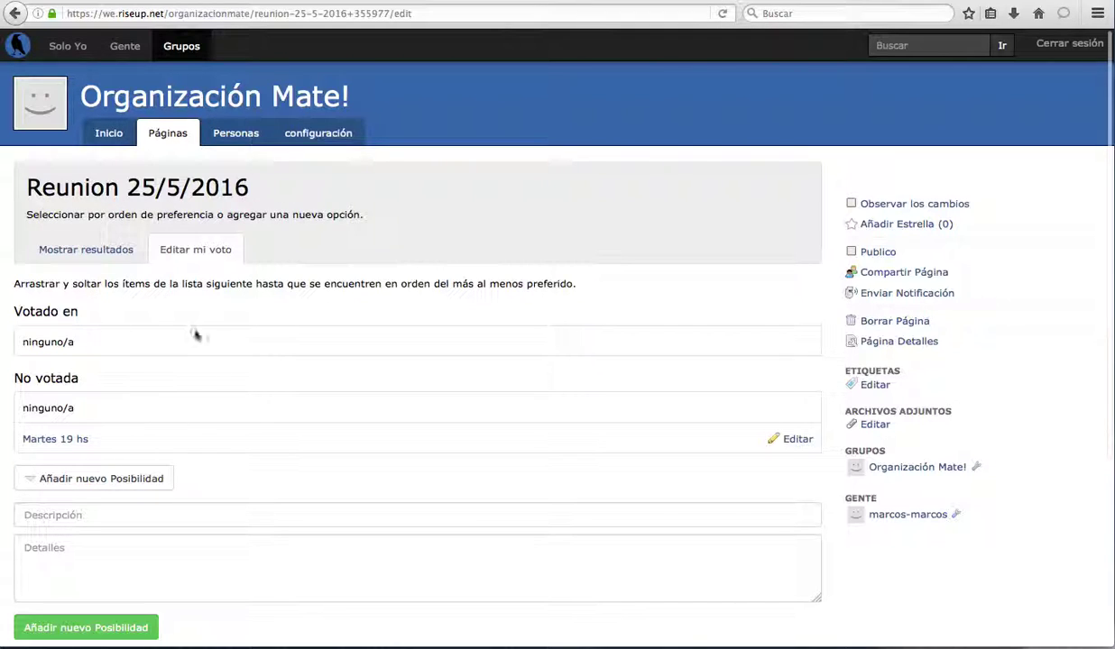
- Add the voting possibility "Jueves 17 hs", giving another member's house as the meeting place in the details
click(154, 479)
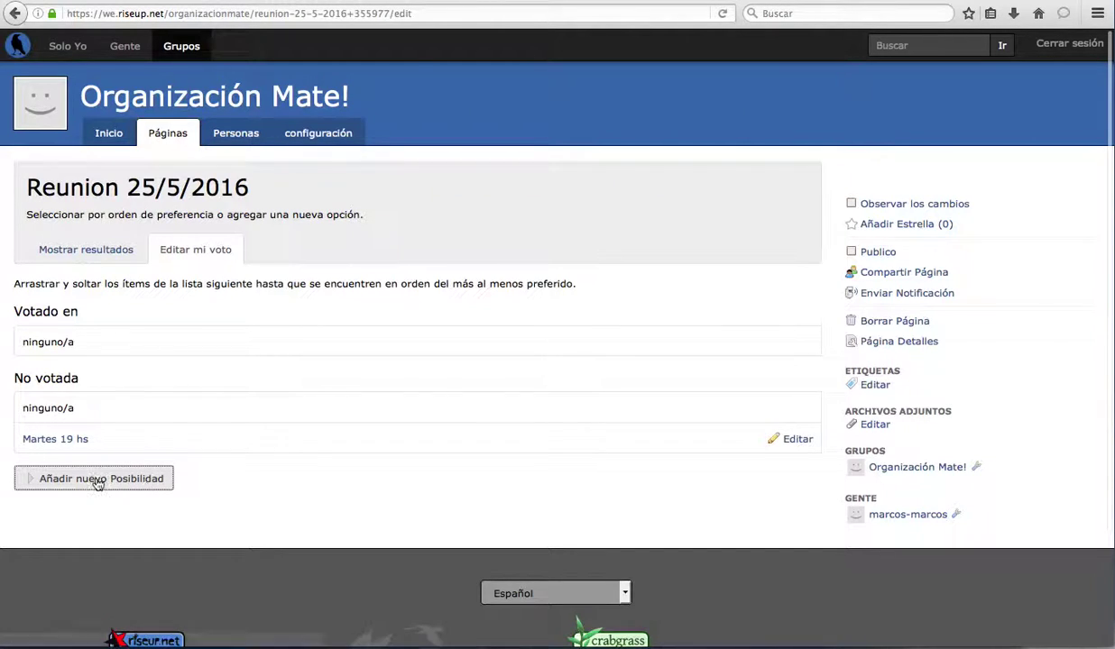
click(95, 479)
click(198, 518)
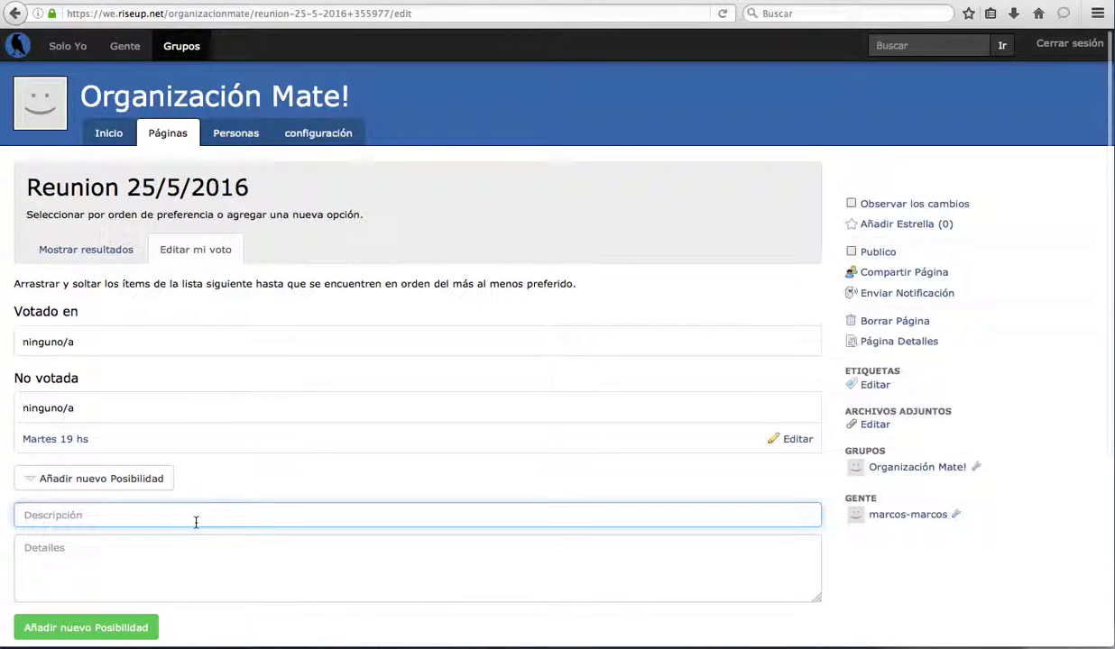
text(Ju)
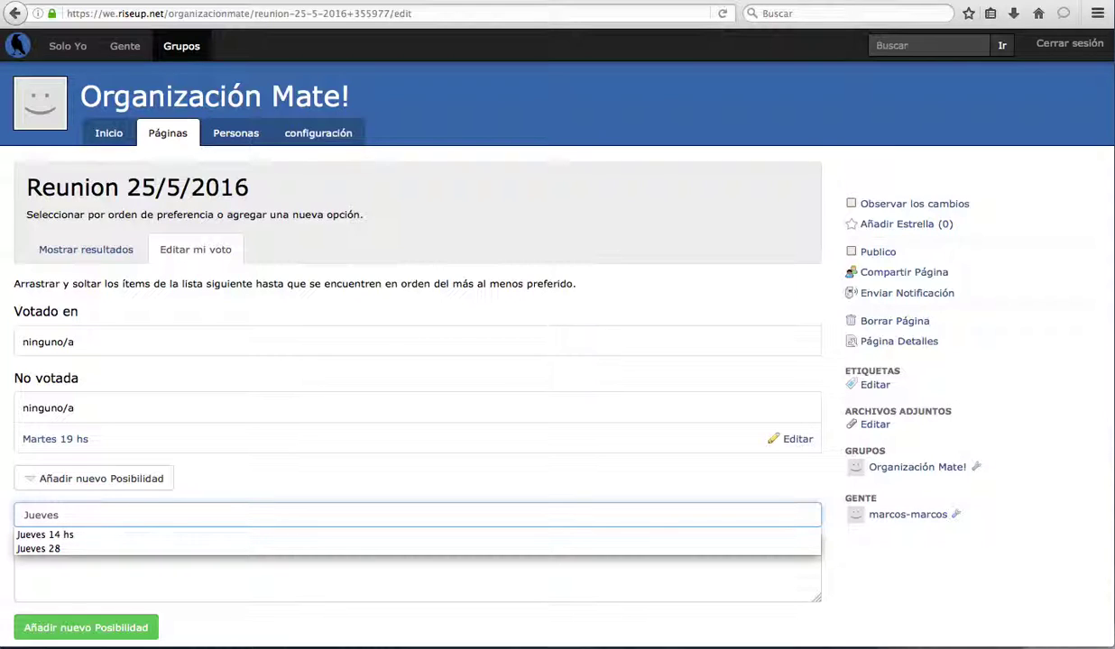
text(eves 17 hs)
click(139, 566)
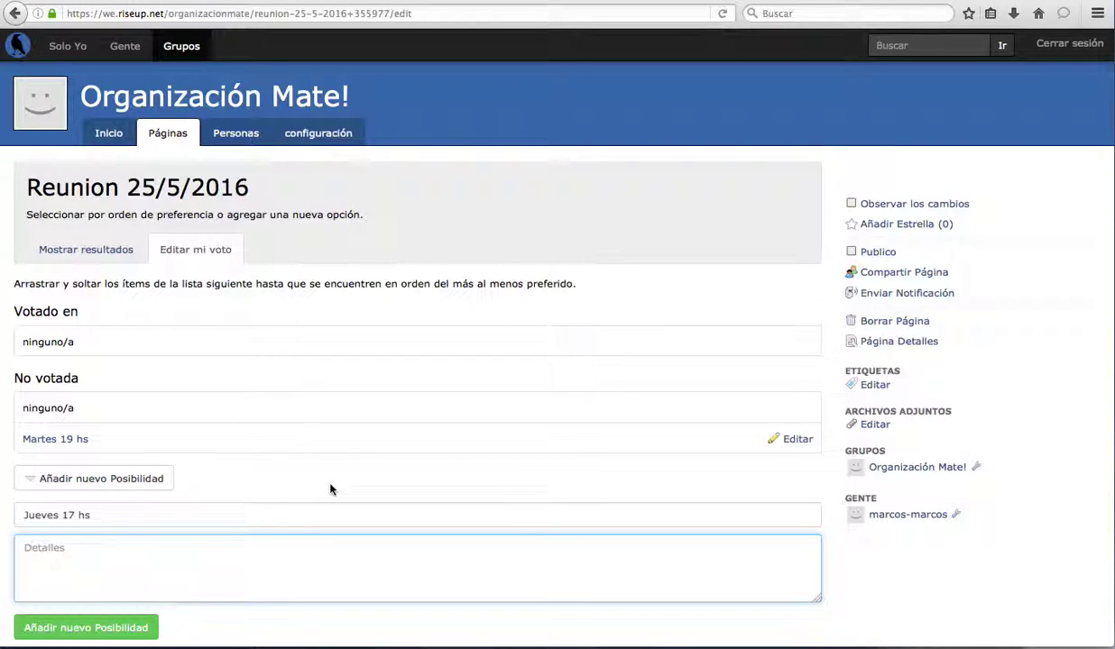
text(Casa de Fede)
scroll(208, 461, down, 1)
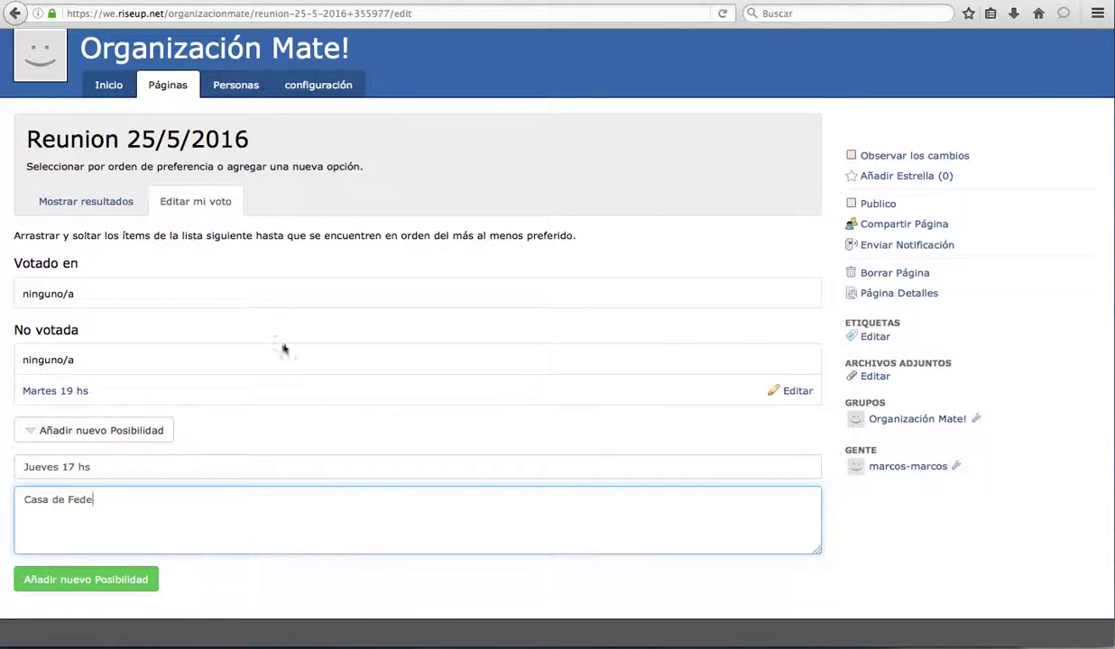
click(129, 584)
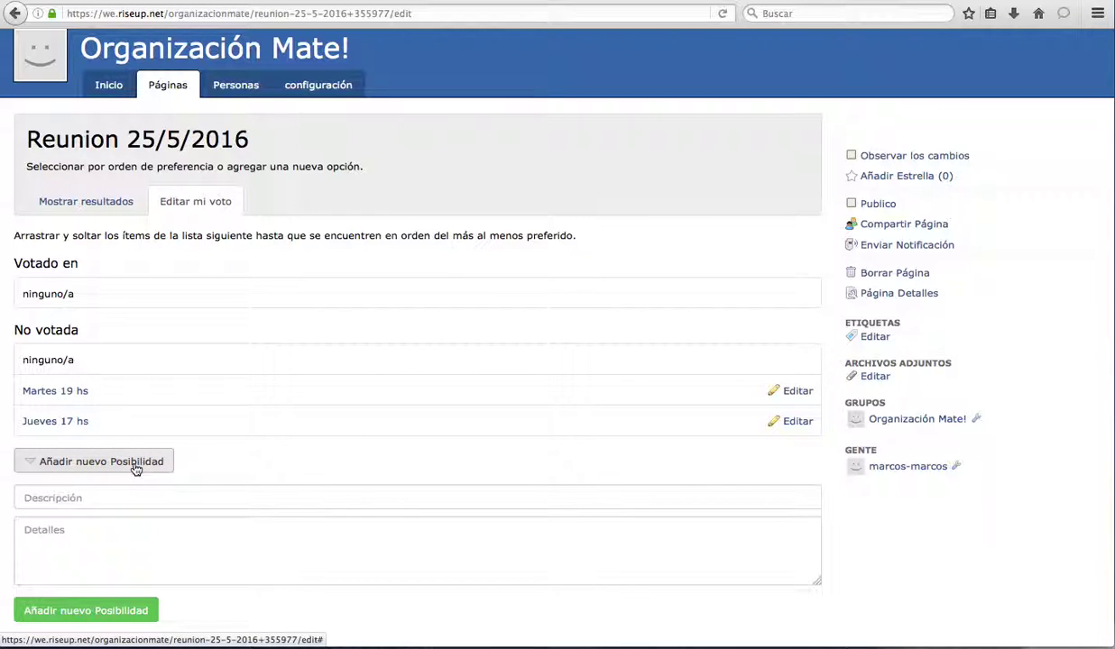
click(136, 467)
click(136, 468)
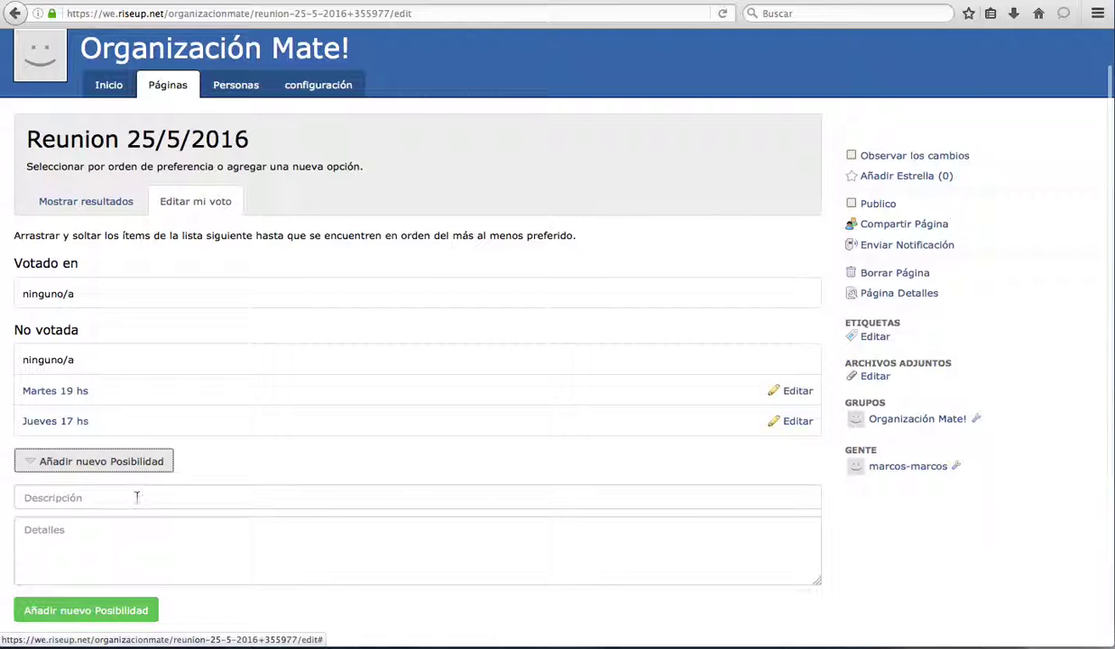
click(136, 495)
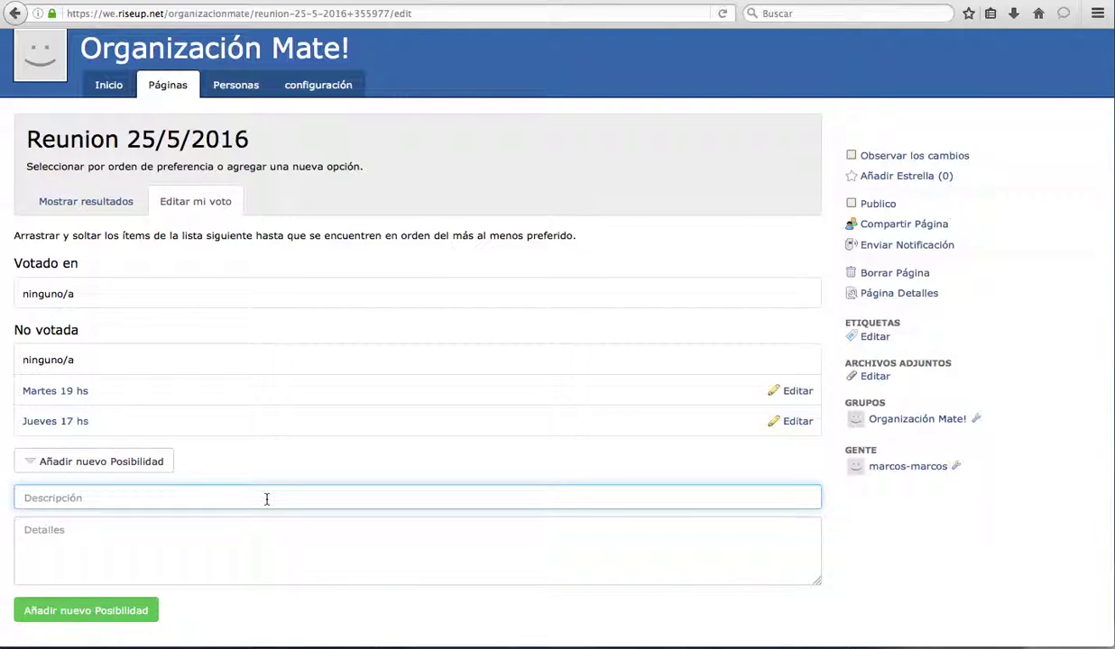
text(Domin)
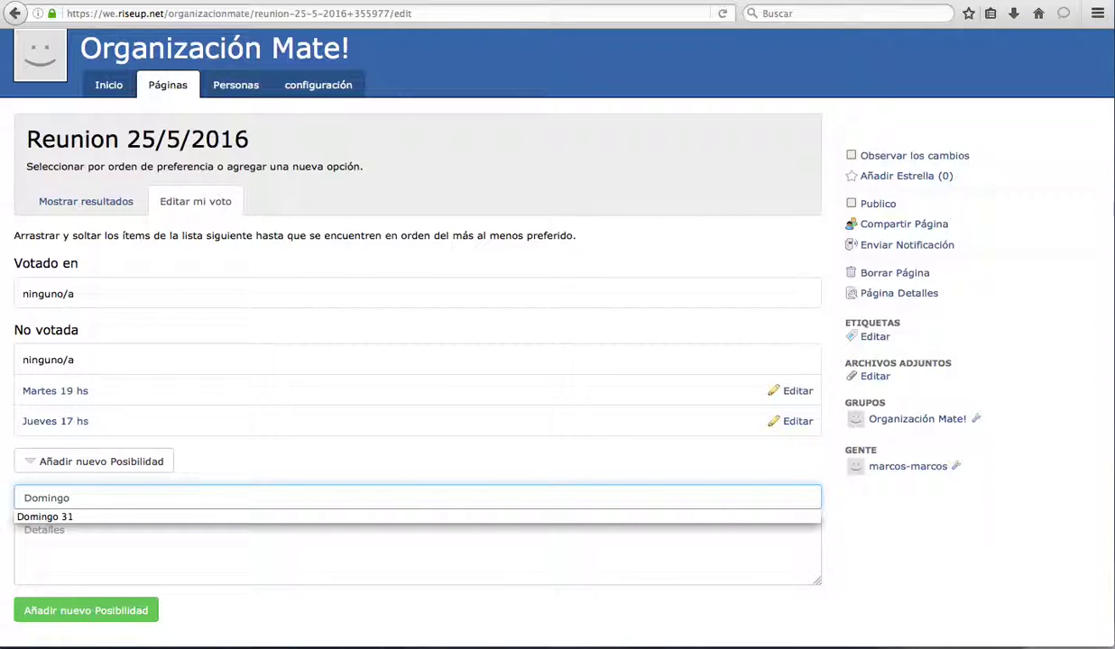
text(go 10)
key(BackSpace)
key(BackSpace)
key(BackSpace)
key(BackSpace)
key(BackSpace)
key(BackSpace)
key(BackSpace)
key(BackSpace)
key(BackSpace)
key(BackSpace)
key(BackSpace)
text(S)
key(BackSpace)
- Add a third voting possibility described as "Viernes 22 hs", with a short text in its details
text(Viernes)
key(Down)
key(Return)
click(126, 521)
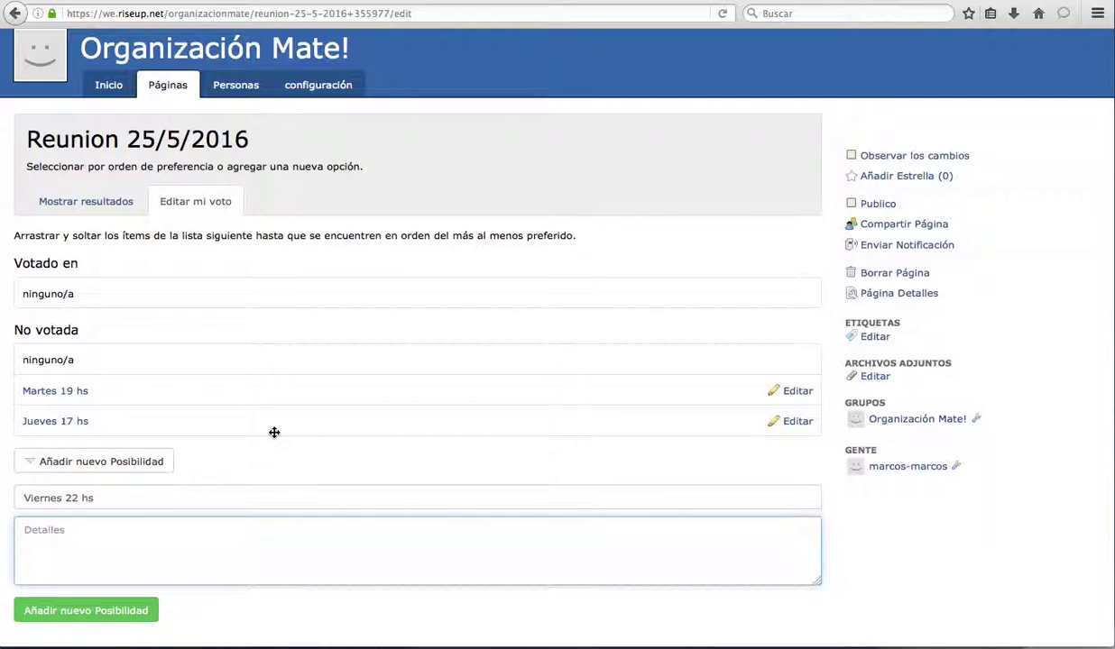
text(Enta)
click(90, 610)
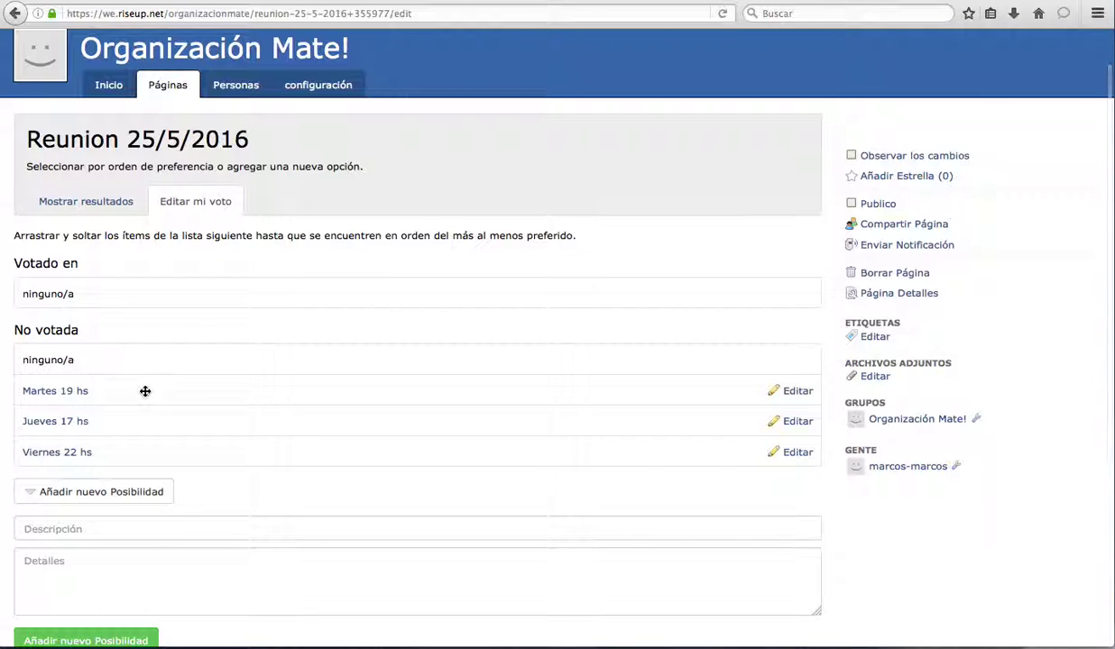
- Examine the details of the "Martes 19 hs" voting possibility
drag(145, 391, 115, 386)
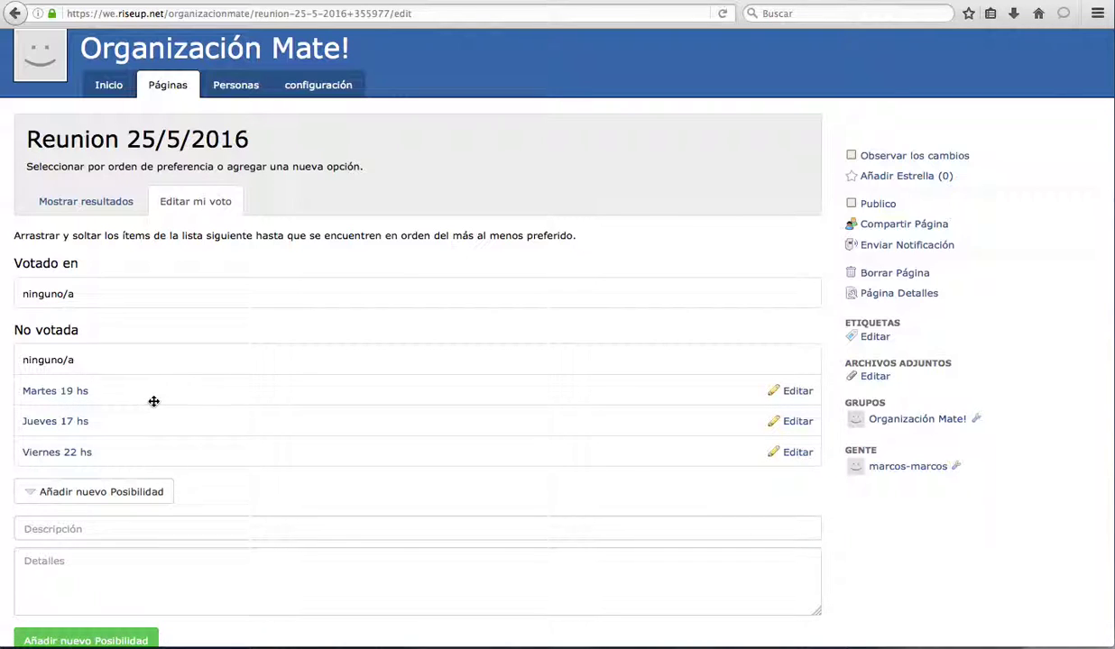
drag(141, 388, 130, 384)
click(68, 395)
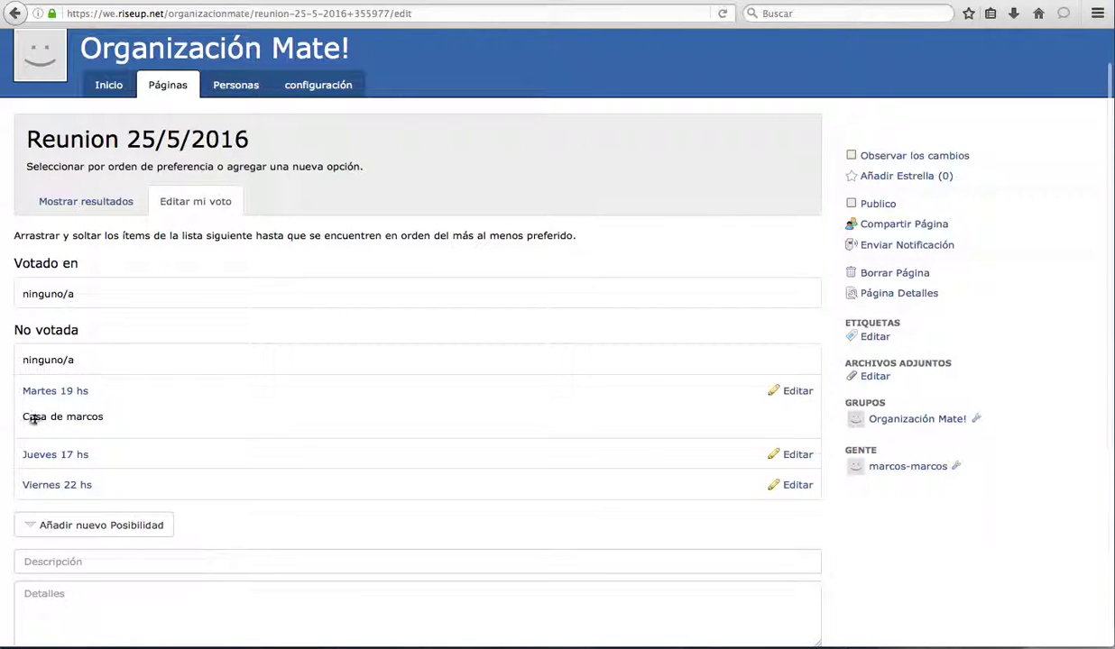
click(67, 394)
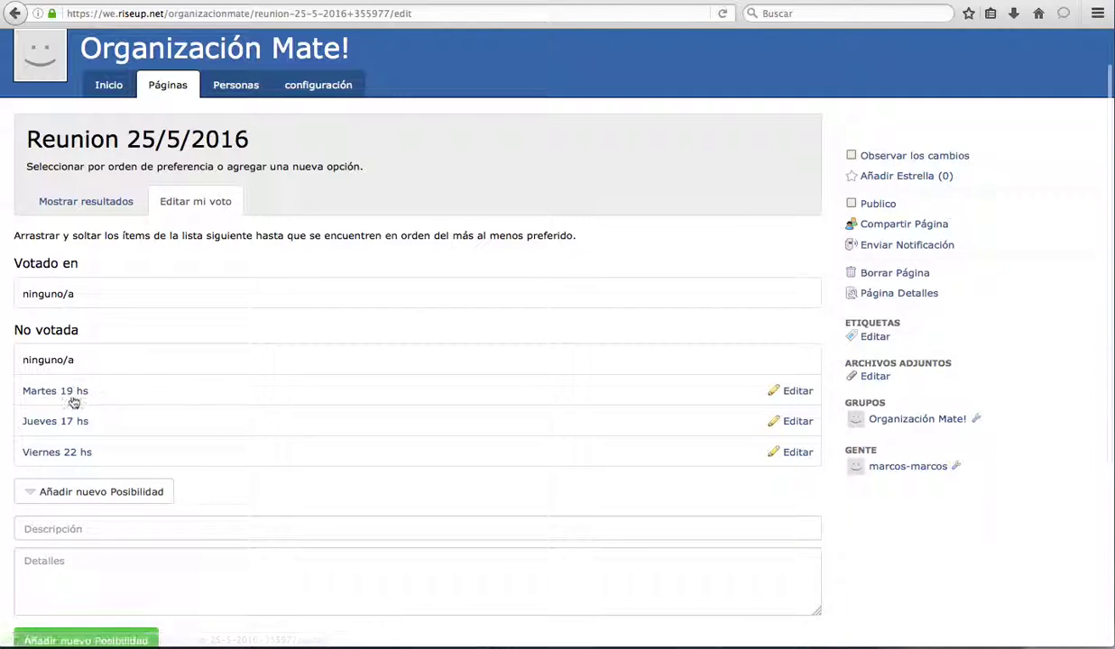
- Add a fourth voting possibility described as "Domingo 10 hs", leaving its details empty
click(137, 493)
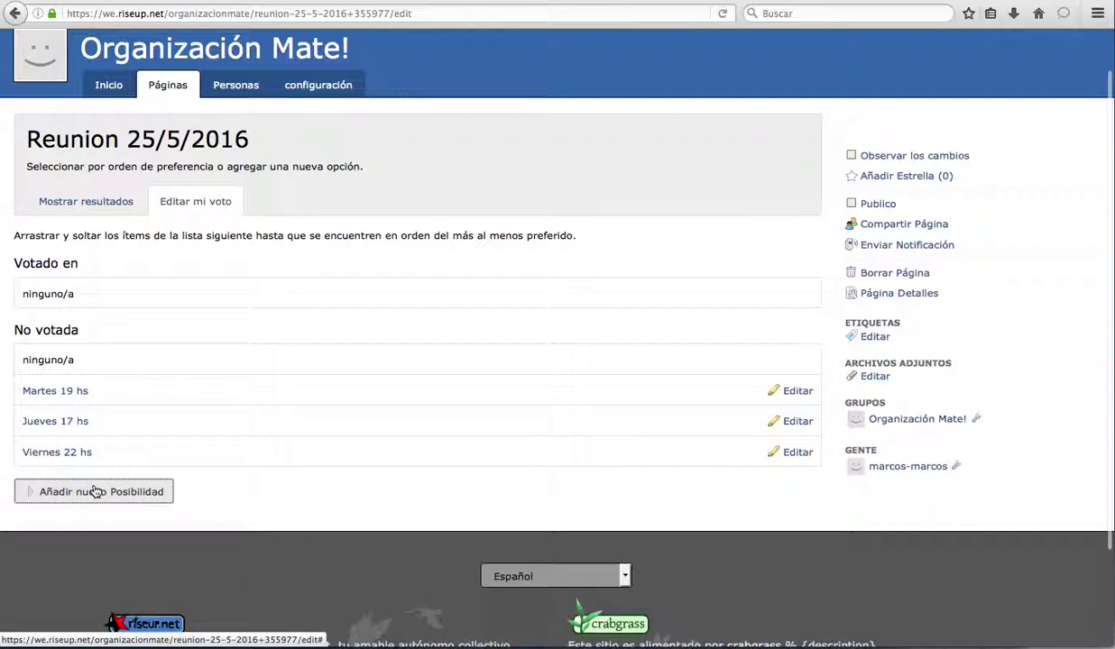
click(94, 491)
click(96, 527)
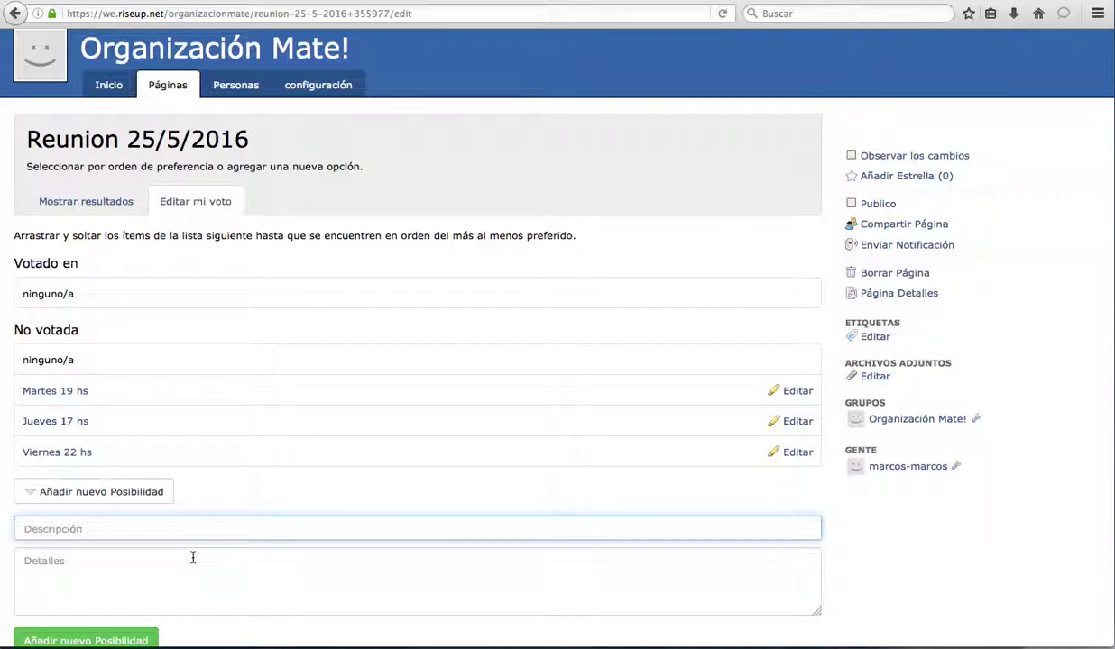
text(Domingo)
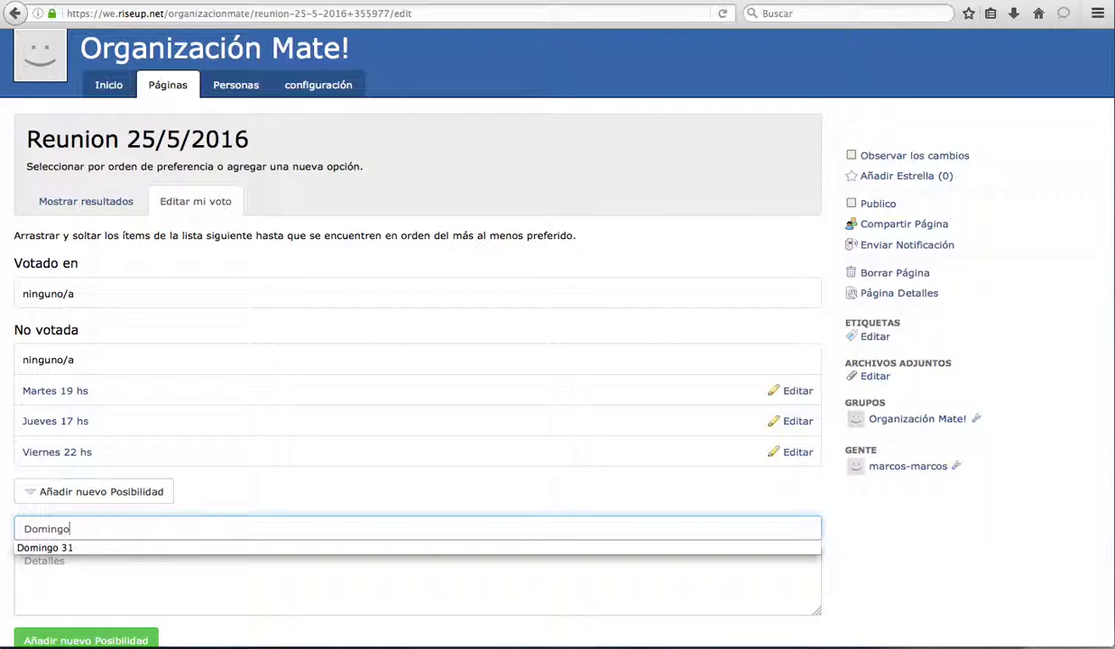
click(193, 559)
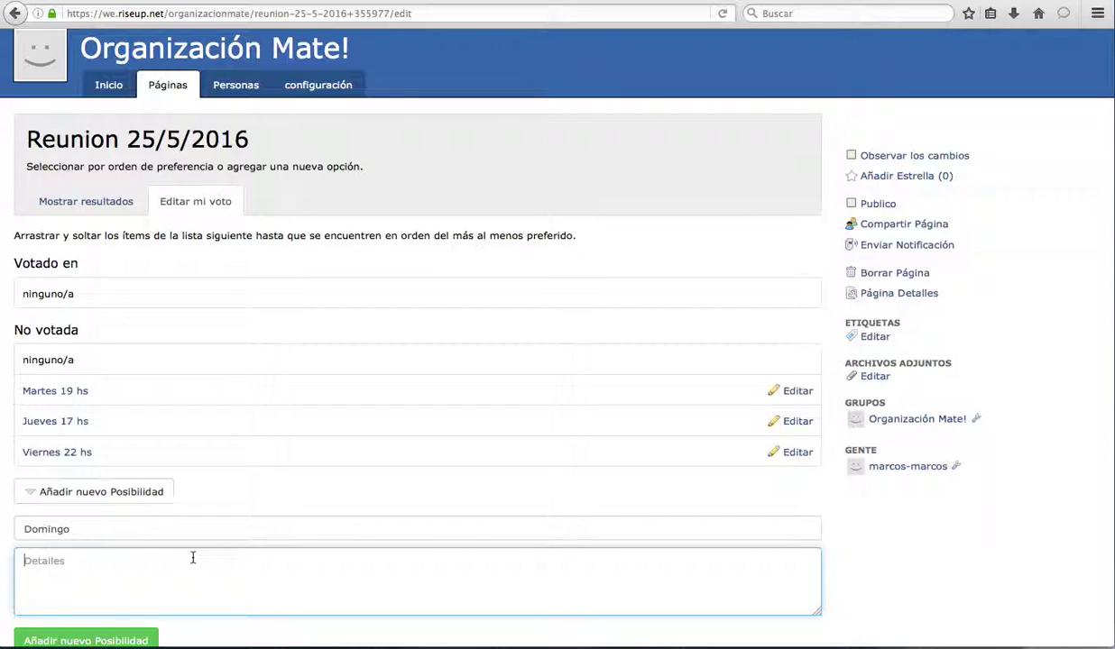
click(243, 530)
text(1)
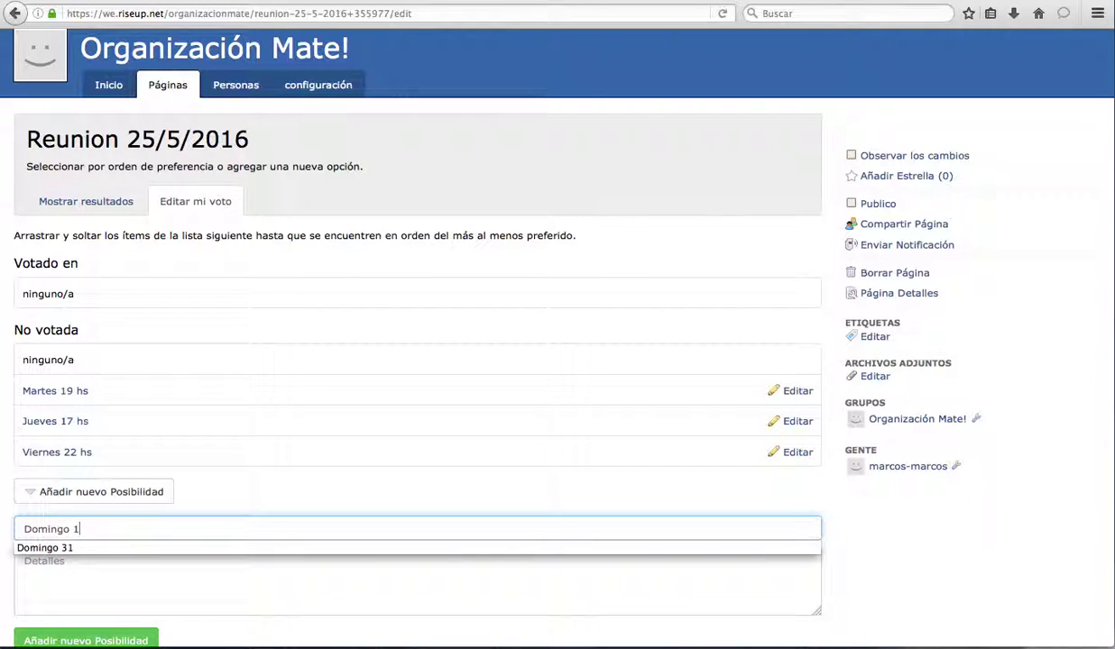
text(0 hs)
click(117, 639)
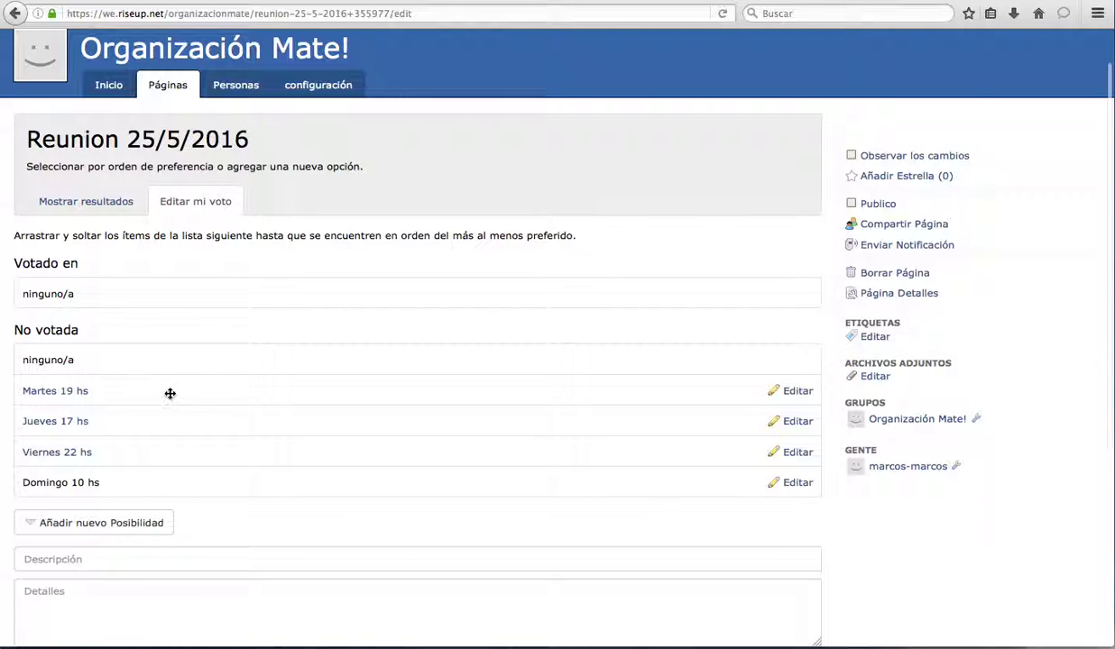
- Vote by ranking "Martes 19 hs" first, "Viernes 22 hs" second and "Domingo 10 hs" third, leaving "Jueves 17 hs" unvoted
drag(170, 393, 117, 275)
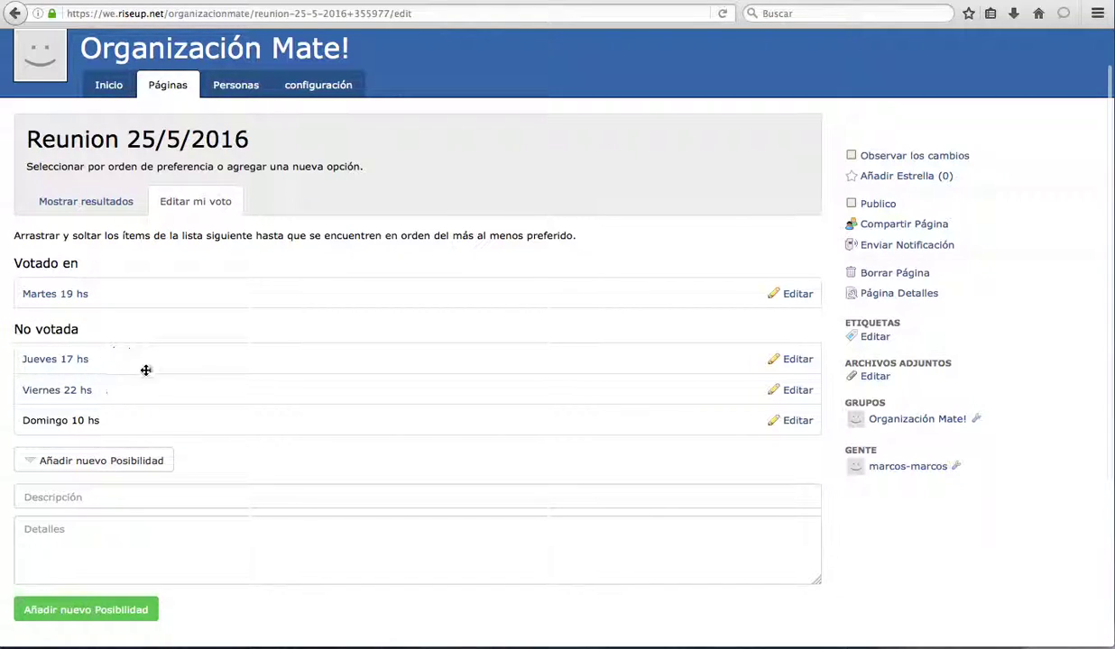
drag(151, 390, 152, 324)
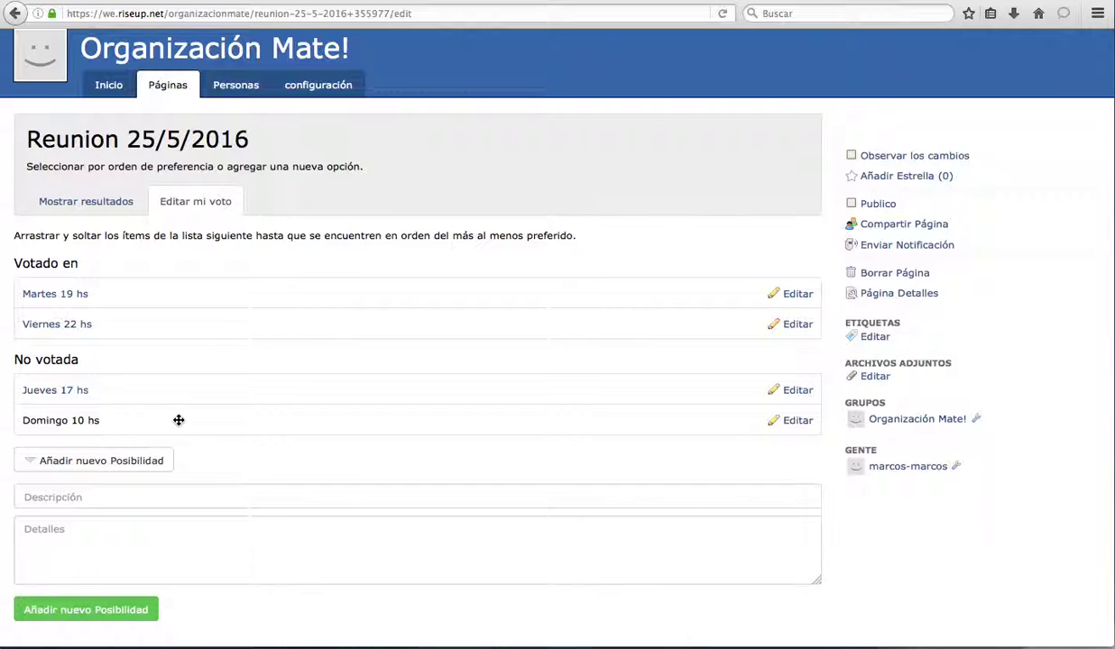
drag(179, 421, 180, 366)
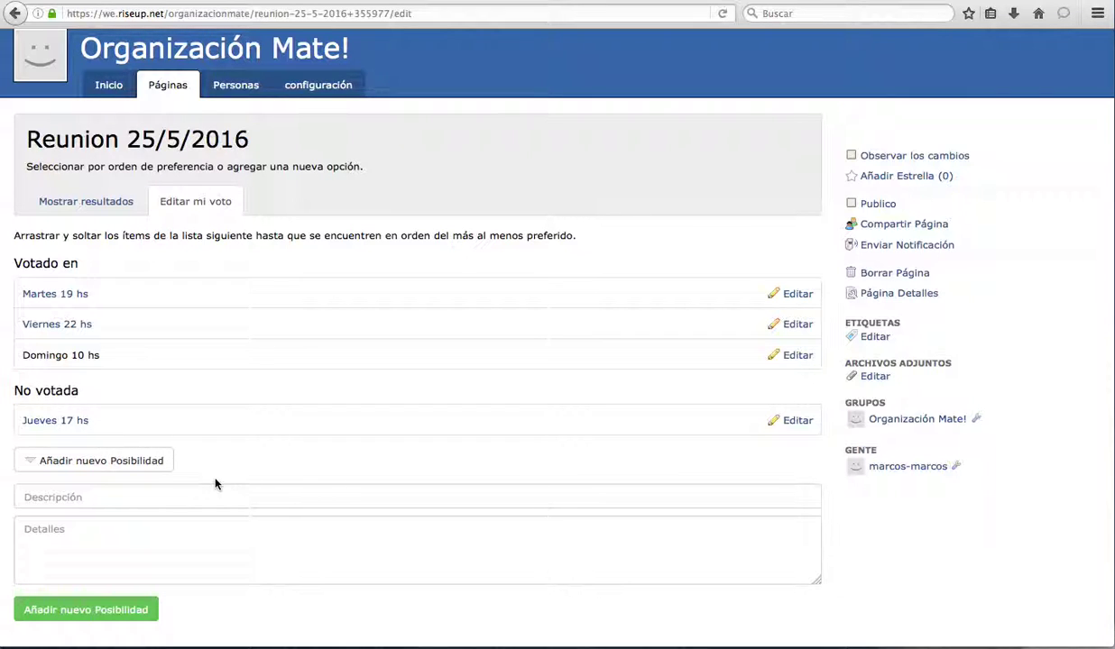
- Show the vote's results and examine the ranked options and those not yet classified
click(89, 211)
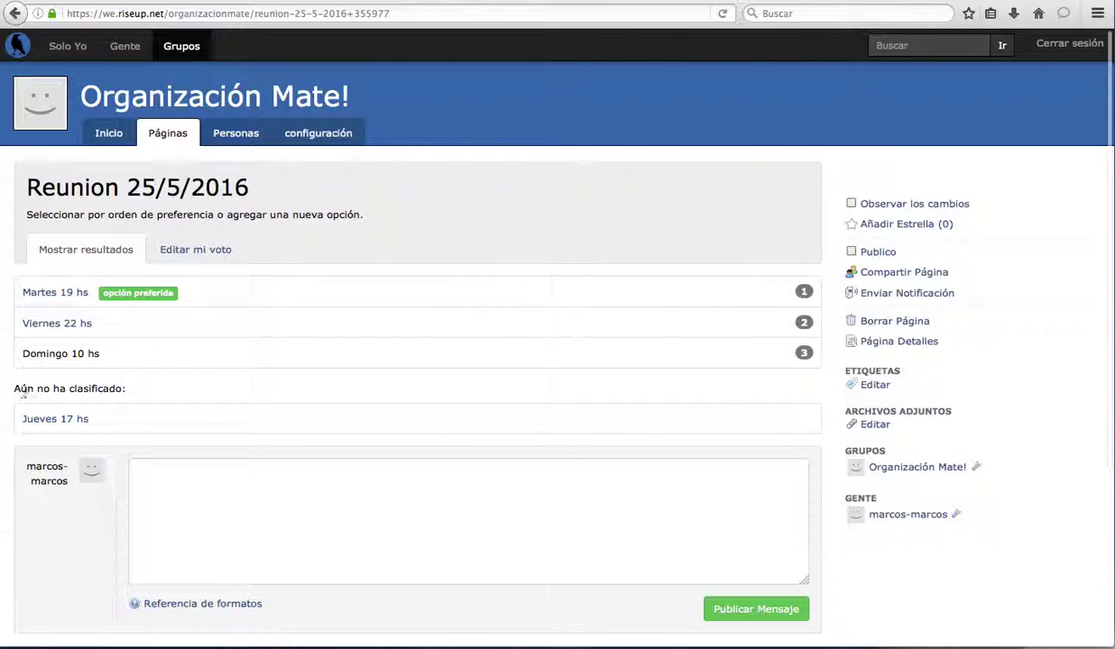
drag(42, 389, 153, 388)
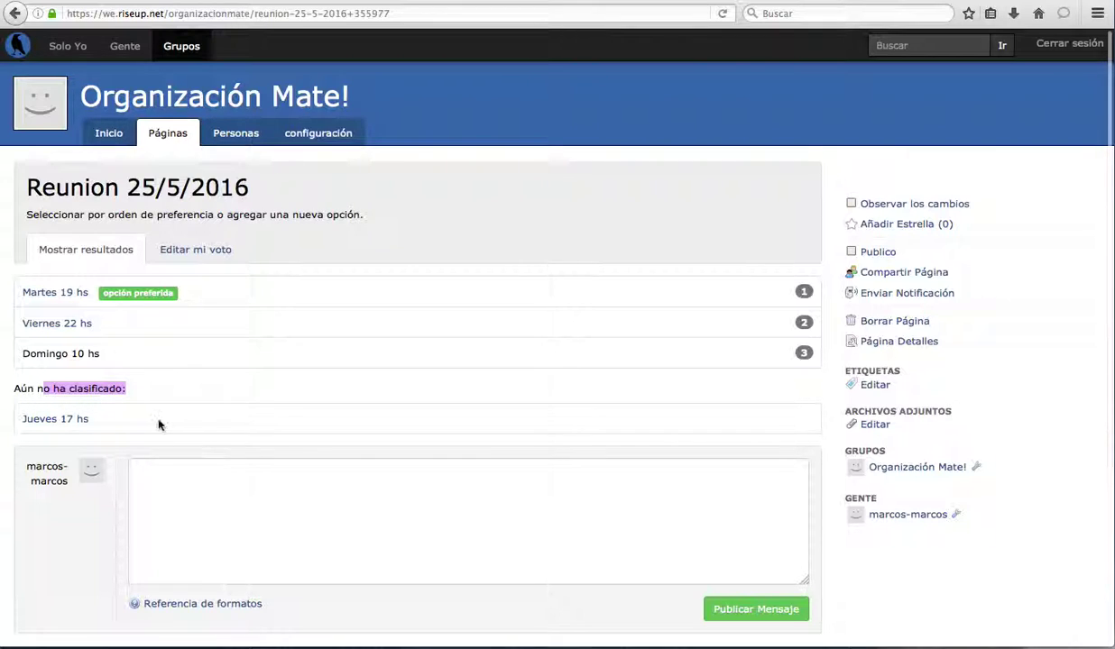
click(177, 408)
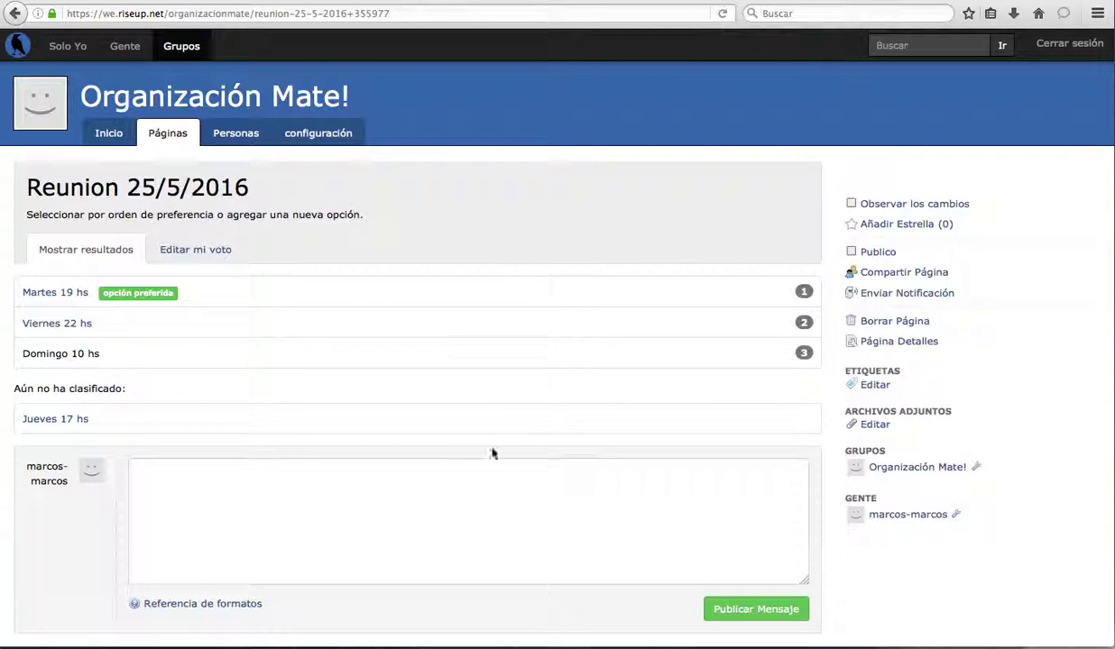
scroll(450, 458, down, 2)
scroll(361, 343, up, 2)
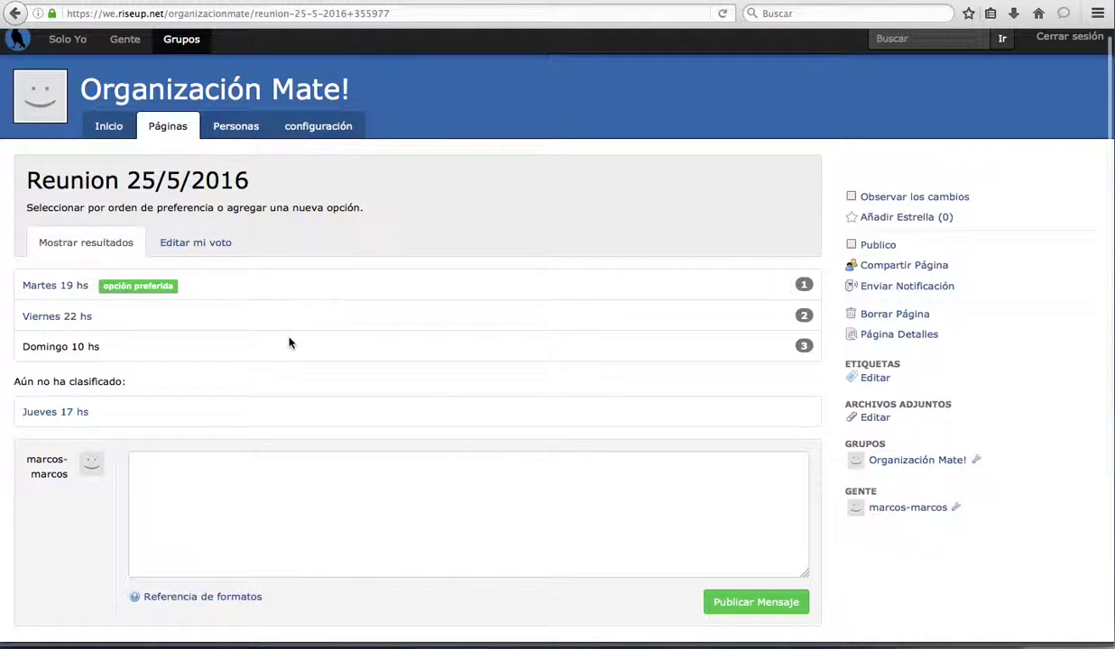
- Post the comment "Hola, gano la opción que queria, los espero en casa, lleven criollos" on the vote page
click(382, 476)
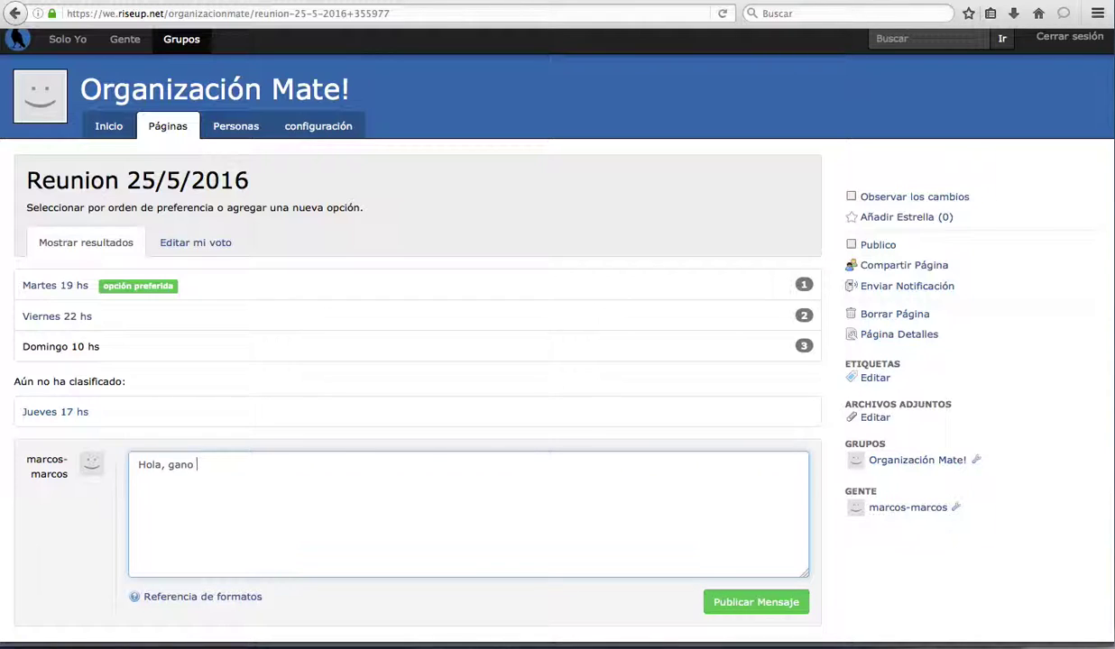
text(la opción que queria, los espero en casa, lleven criollos)
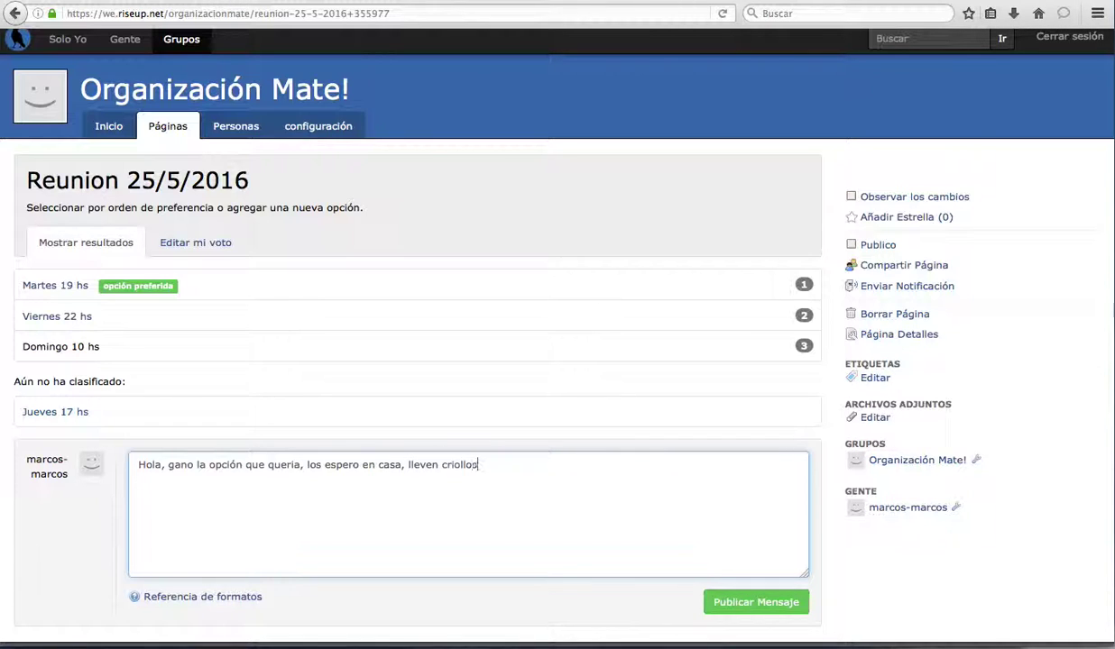
click(717, 602)
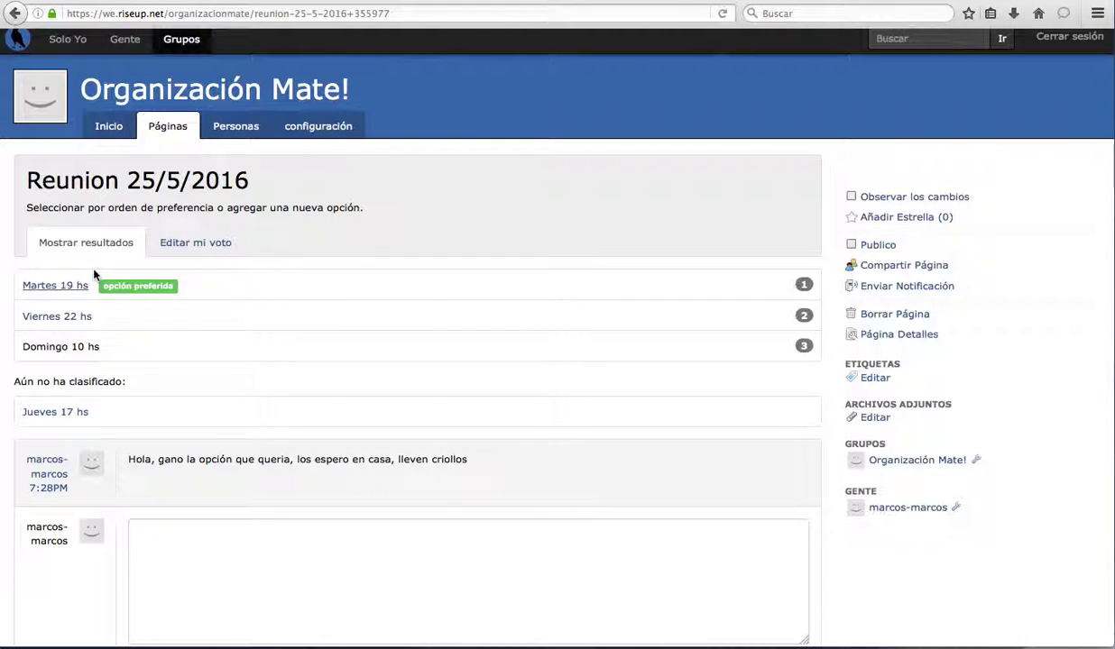
- Copy the web address of the "Reunion 25/5/2016" vote page
click(173, 132)
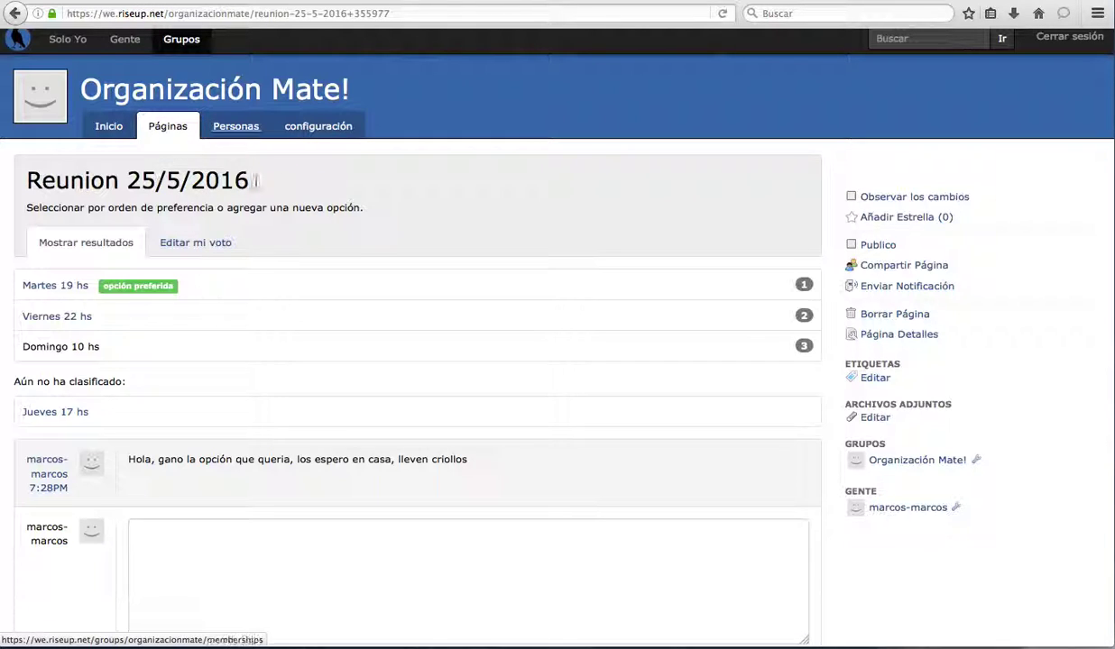
click(256, 13)
key(super+c)
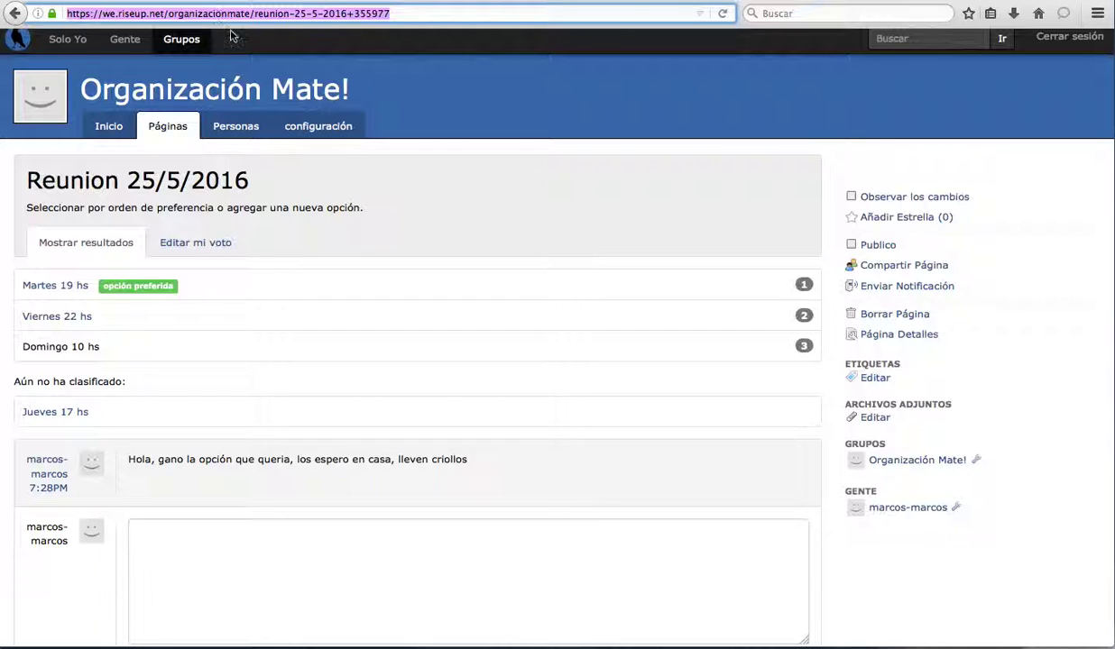
- In the group's private home wiki, add a link labelled "Votación de próxima reunión" below the existing links, pointing to the copied vote page address
click(245, 95)
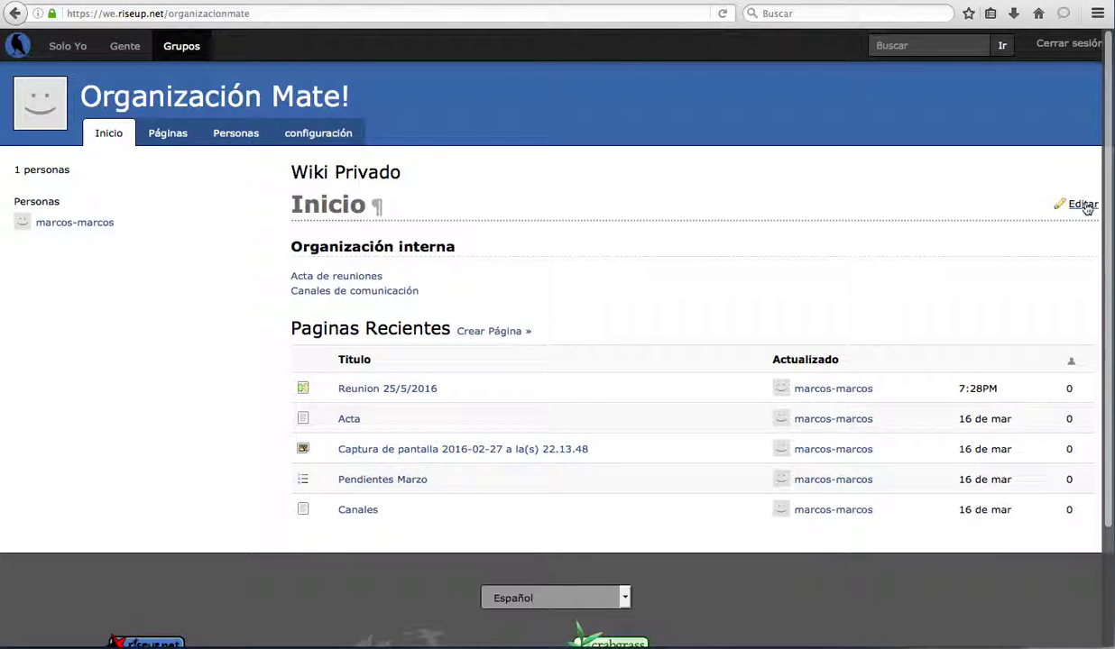
mouse_move(1030, 253)
click(1076, 251)
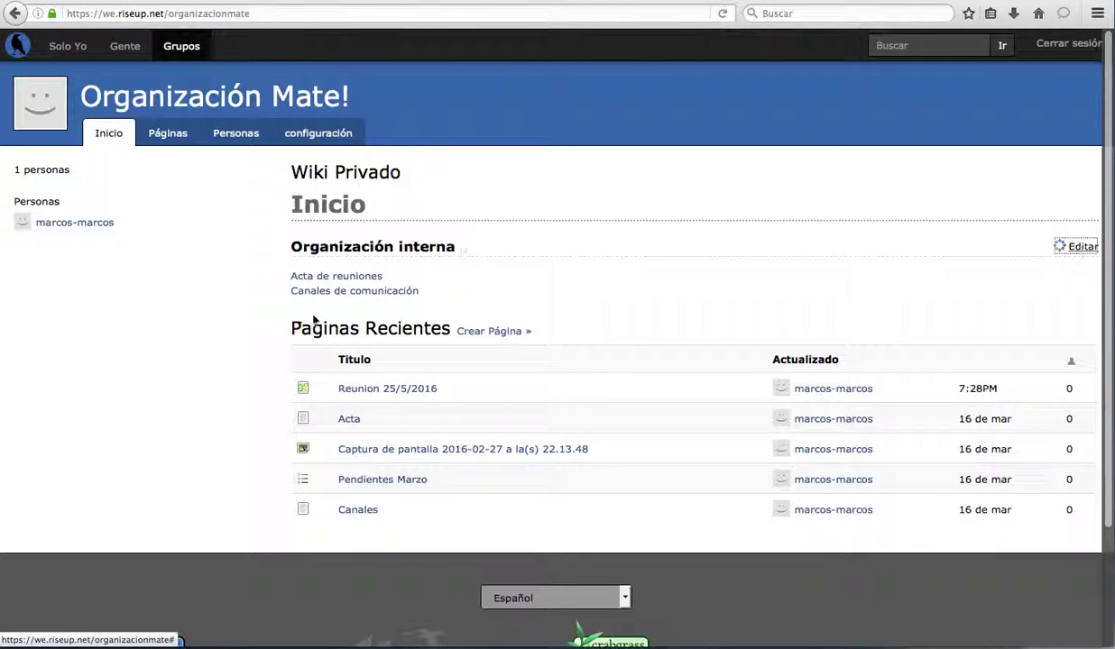
click(580, 340)
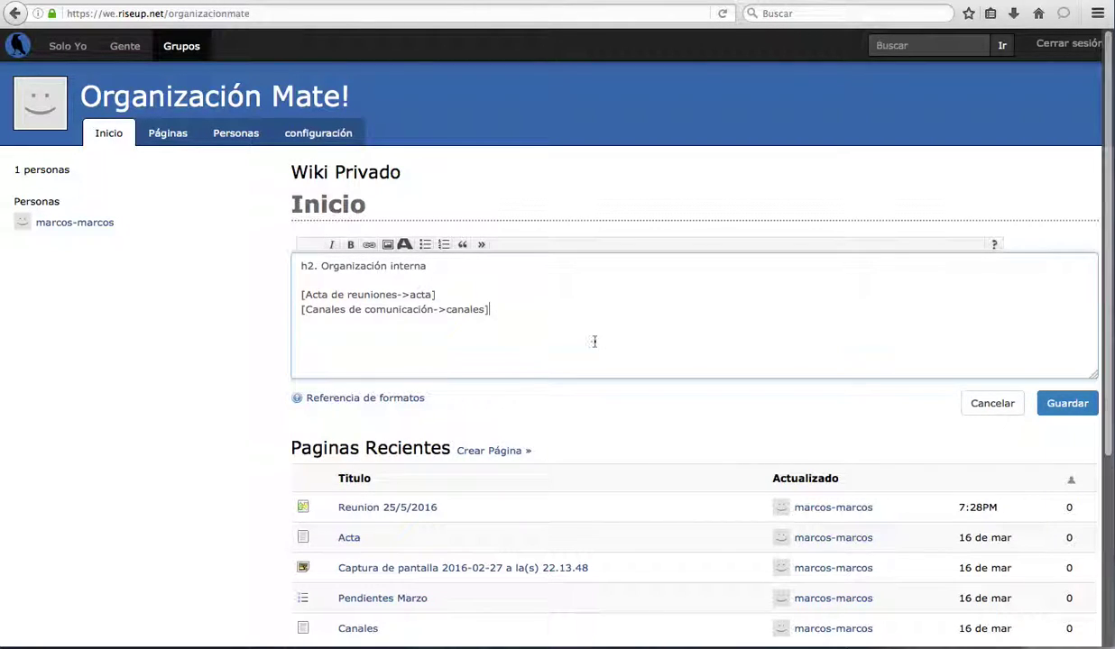
key(Return)
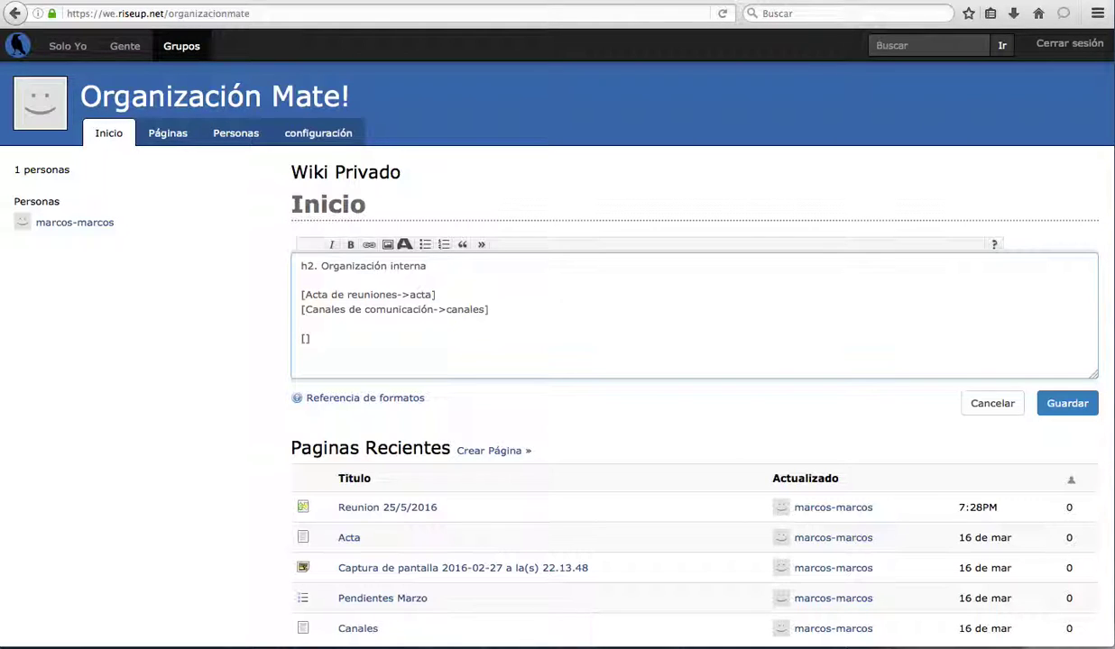
text(ión de reun)
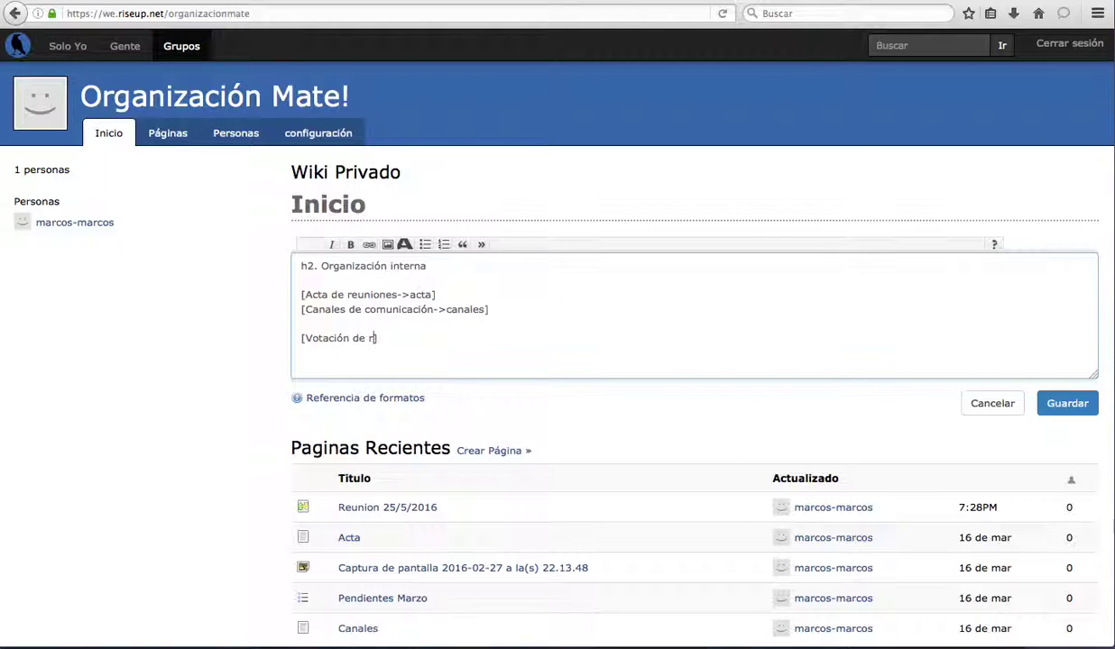
text(próxima reunión)
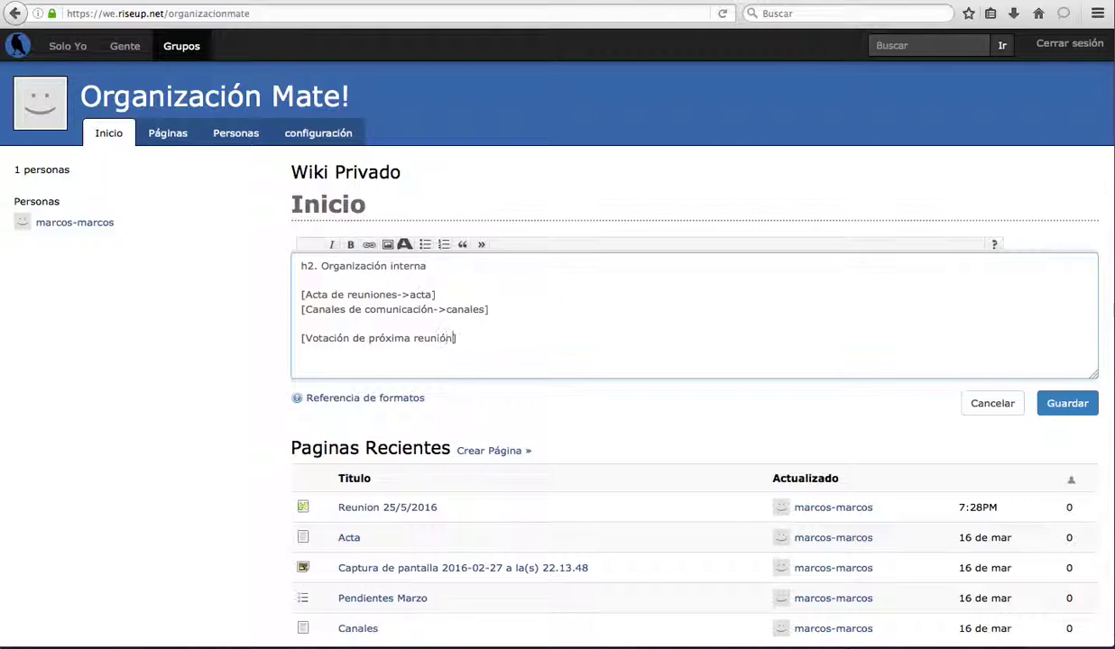
text( ->)
key(super+v)
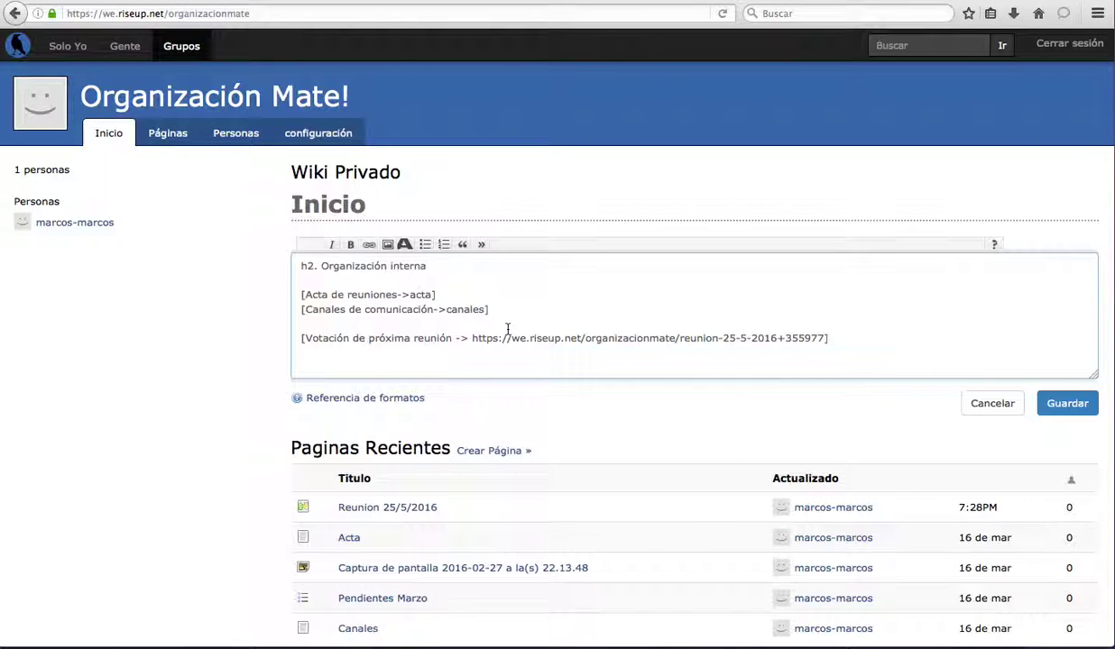
- Make the "Votación de próxima reunión" link bold by enclosing it in asterisks, and save the wiki
drag(470, 339, 680, 340)
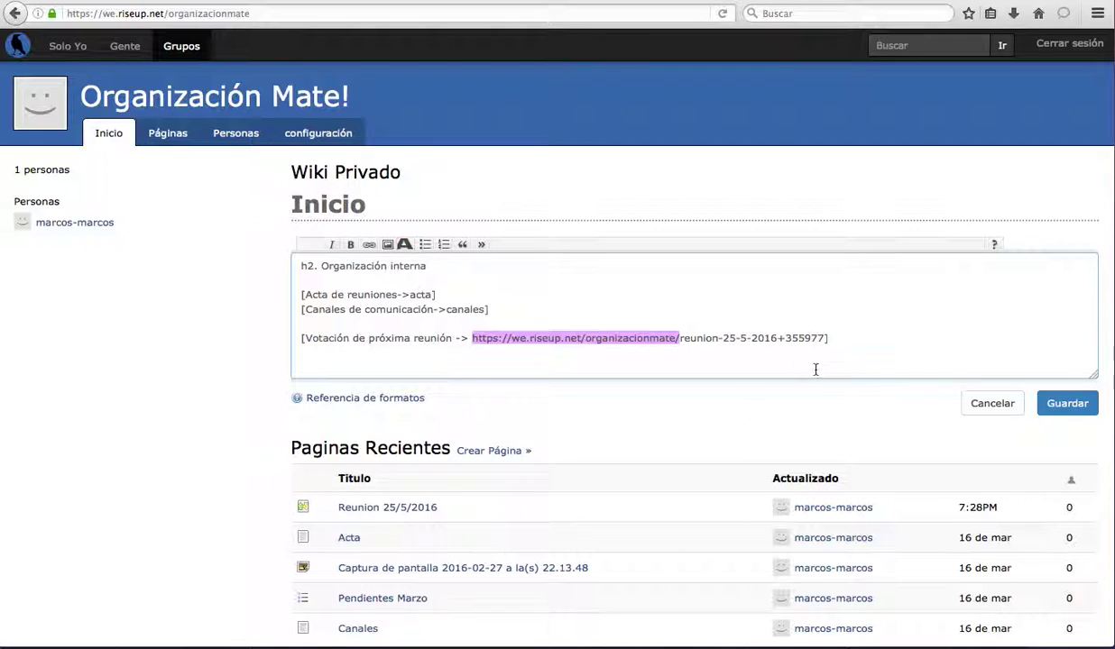
click(703, 339)
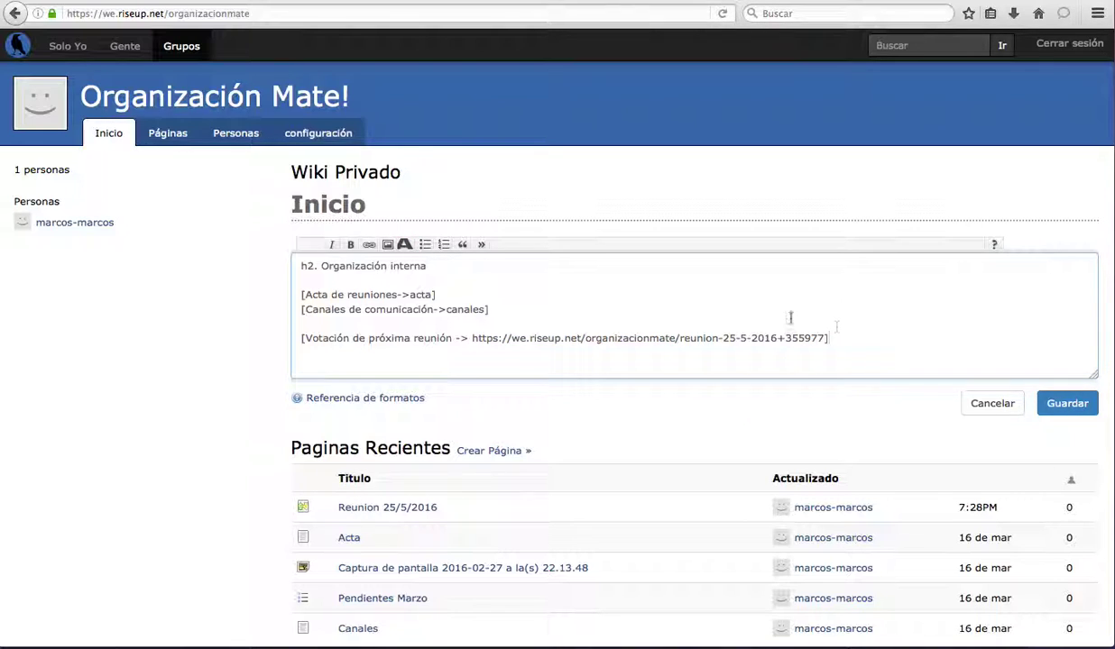
click(301, 338)
text(*)
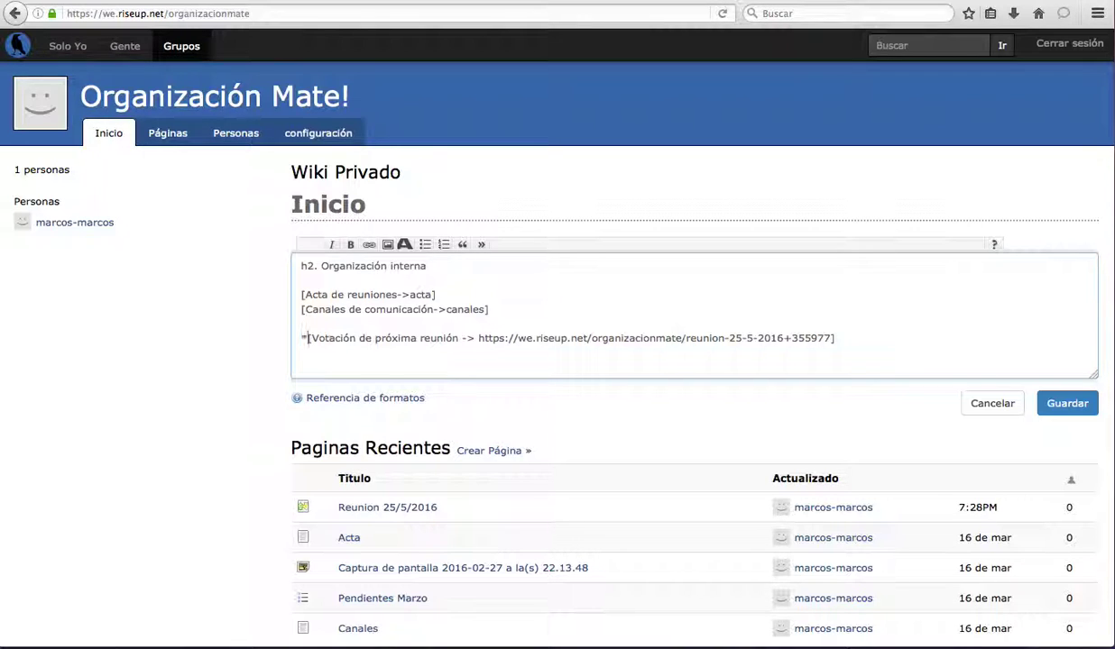
click(911, 338)
text(*)
click(1062, 404)
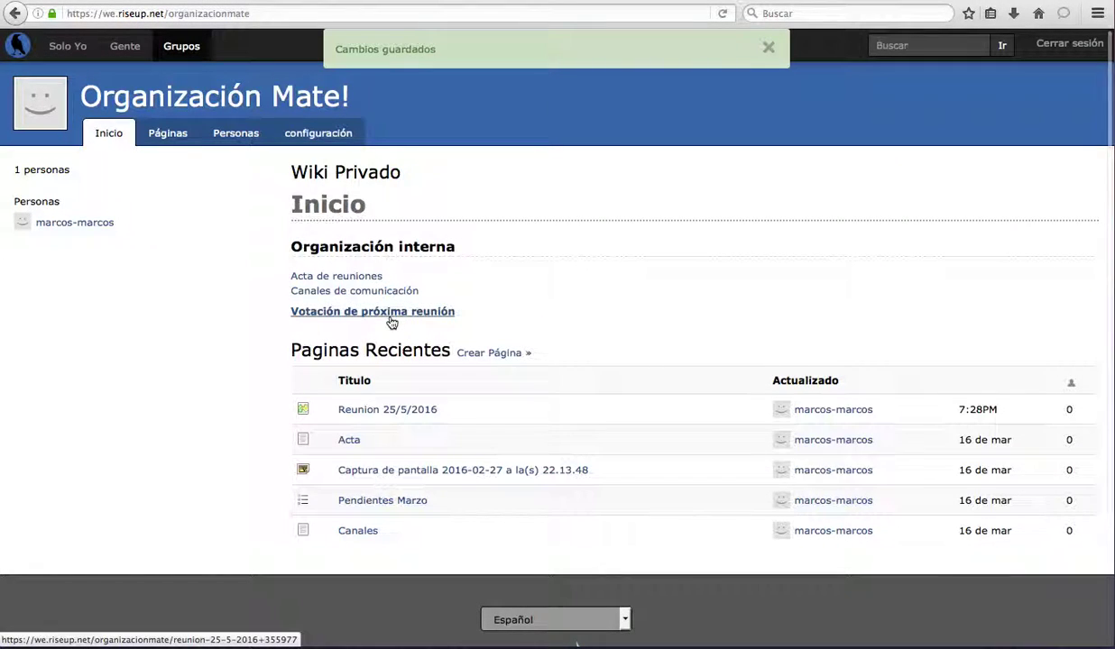
- Open the vote through the new wiki link and edit the vote to rank "Viernes 22 hs" above "Martes 19 hs"
click(391, 315)
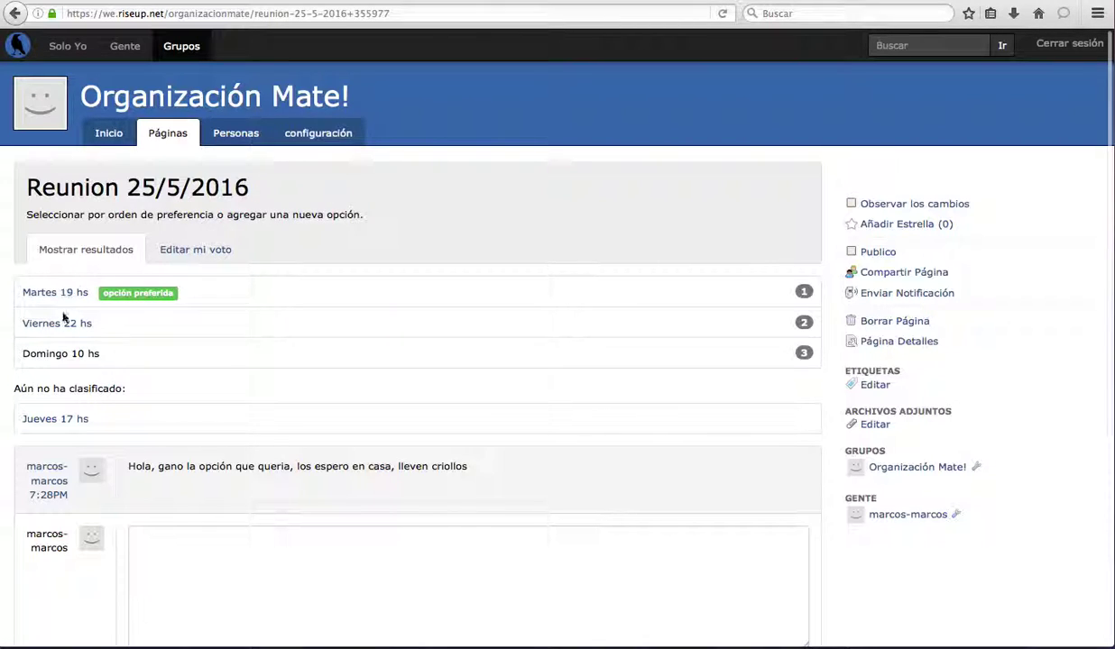
click(172, 242)
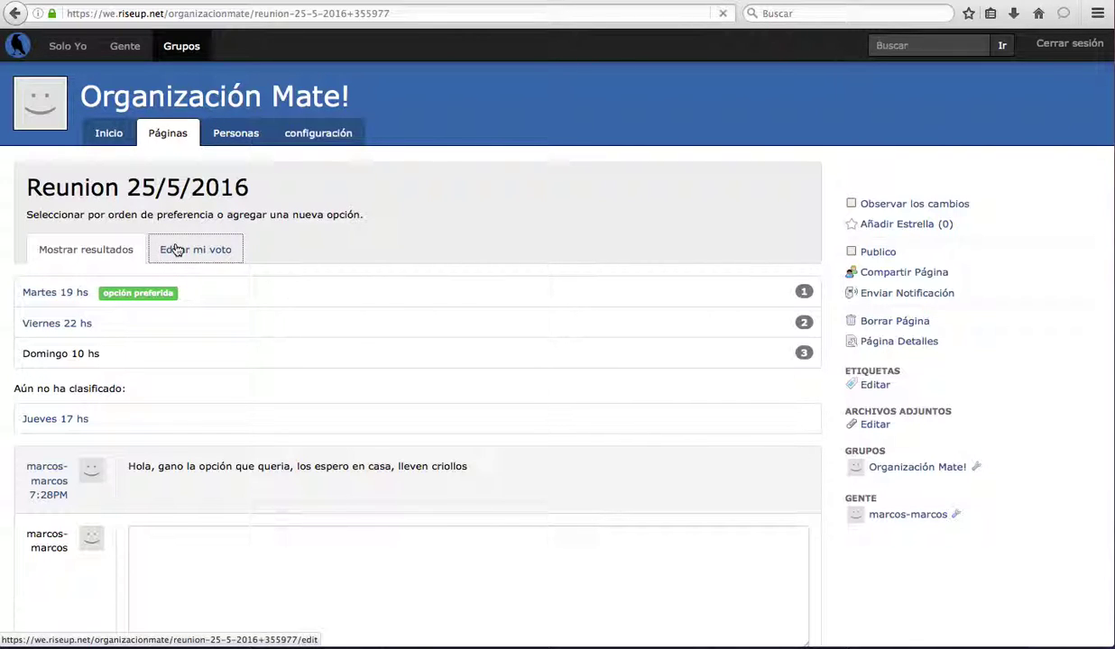
drag(147, 344, 144, 373)
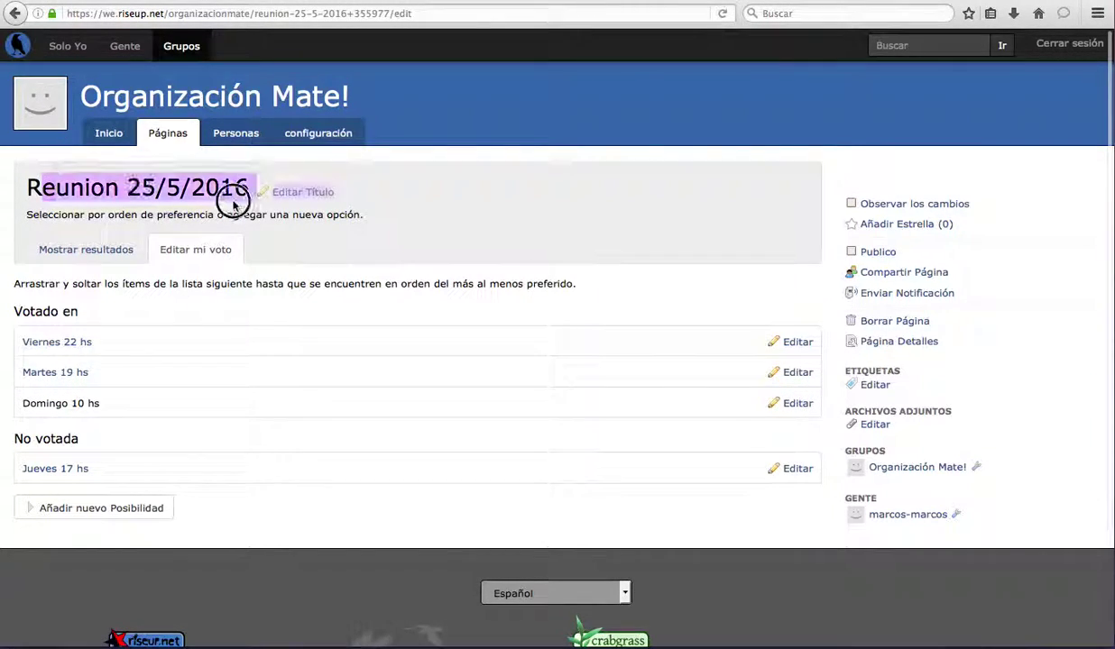
- Show the results of the "Reunion 25/5/2016" vote and find the vote in the group's page list
drag(55, 213, 233, 214)
click(123, 214)
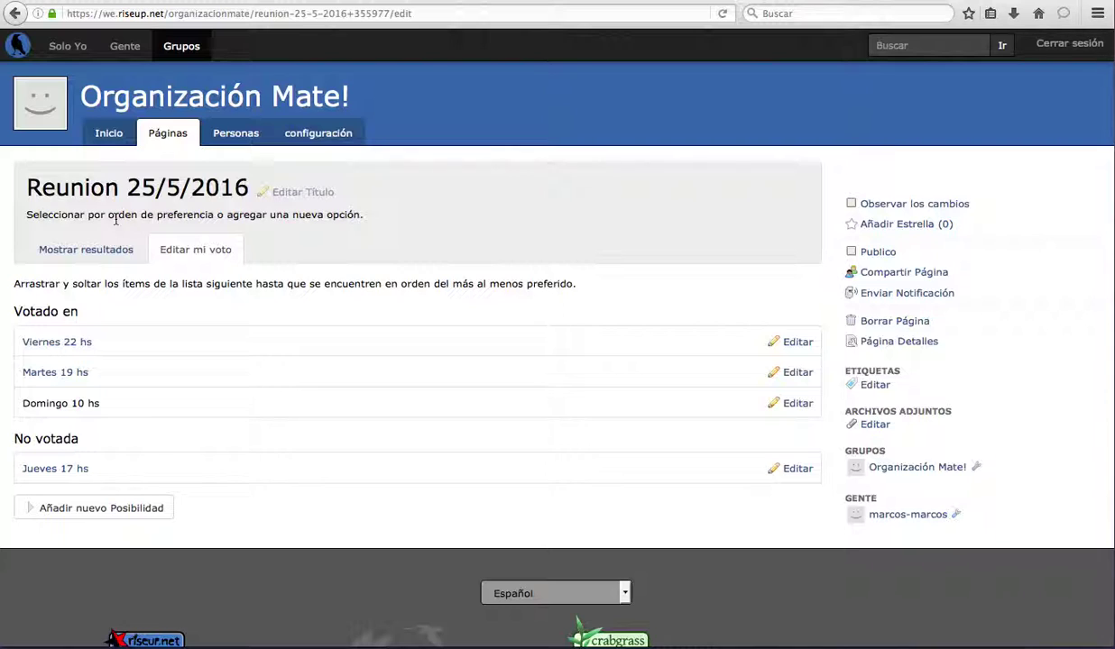
click(78, 250)
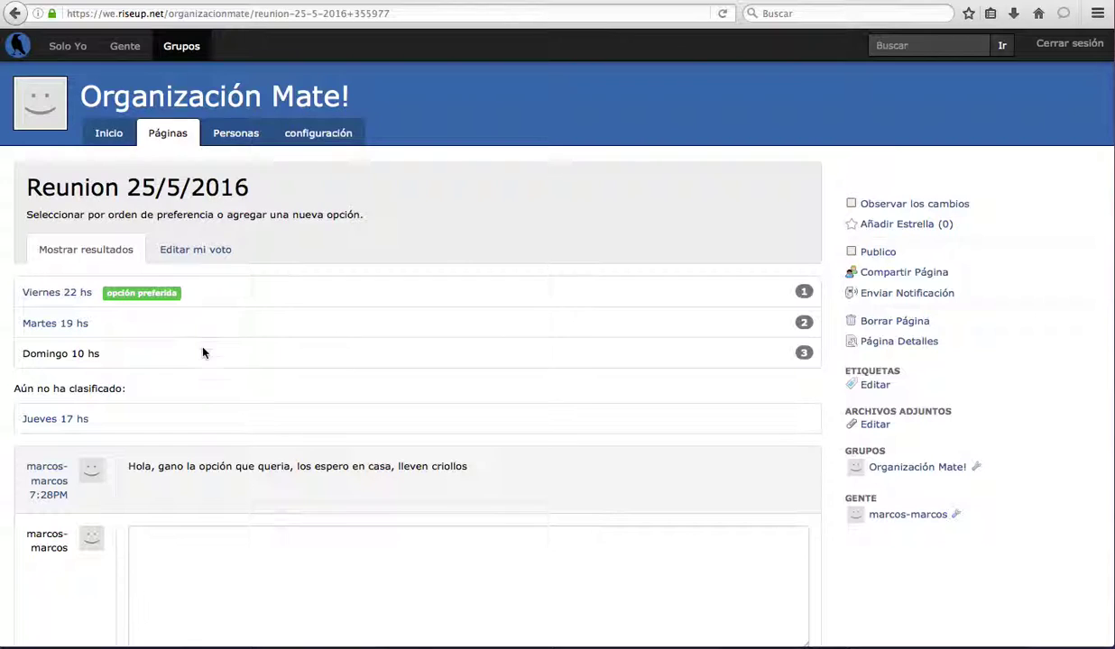
click(158, 134)
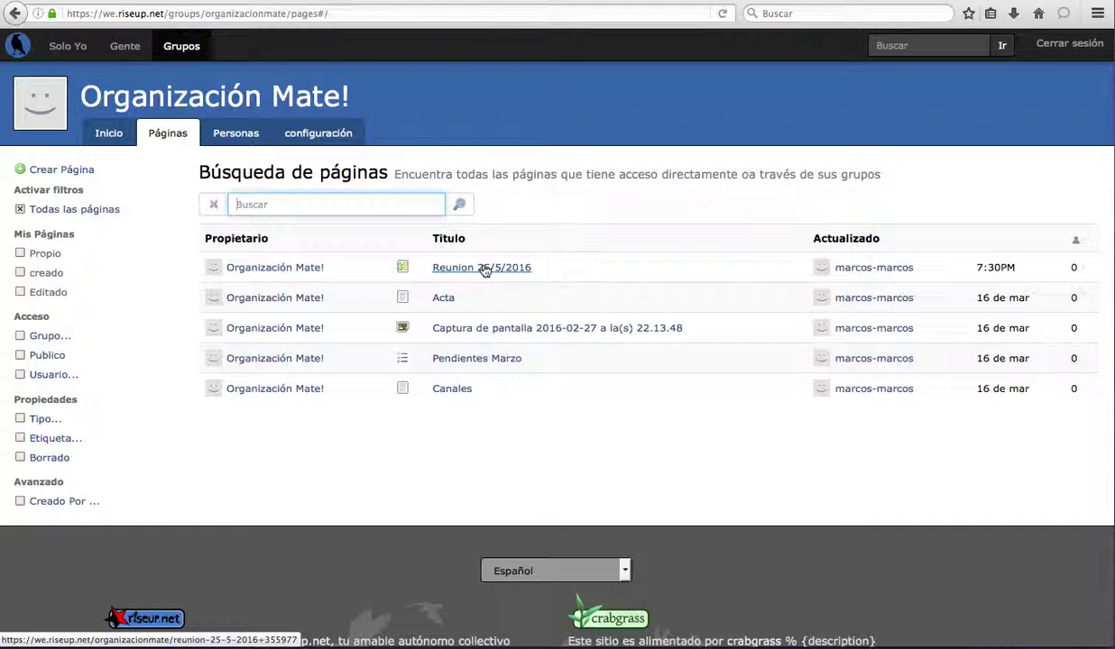
- From the group's home page, start a new Encuesta de Aprobación page and title it "Propuestas de publicaciones"
click(229, 107)
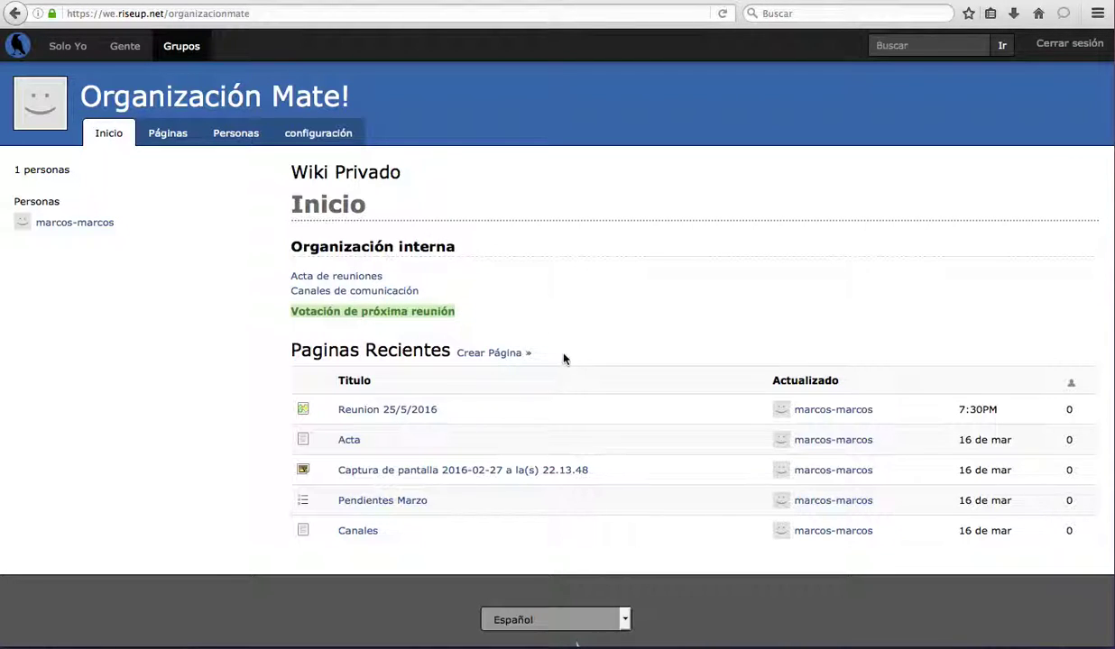
click(489, 353)
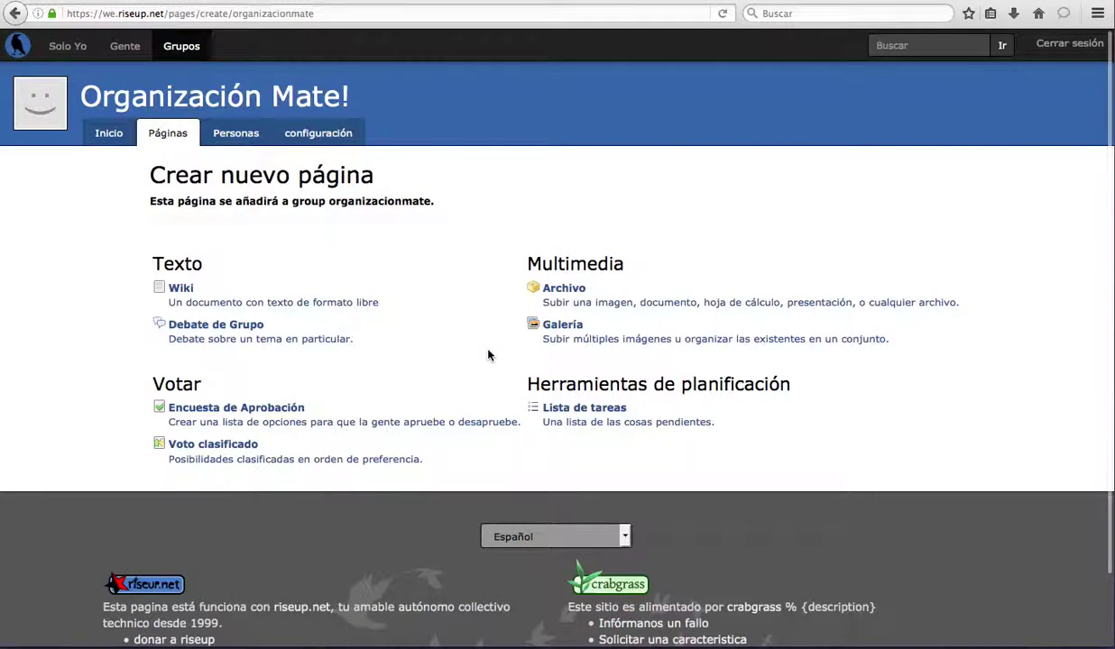
click(269, 411)
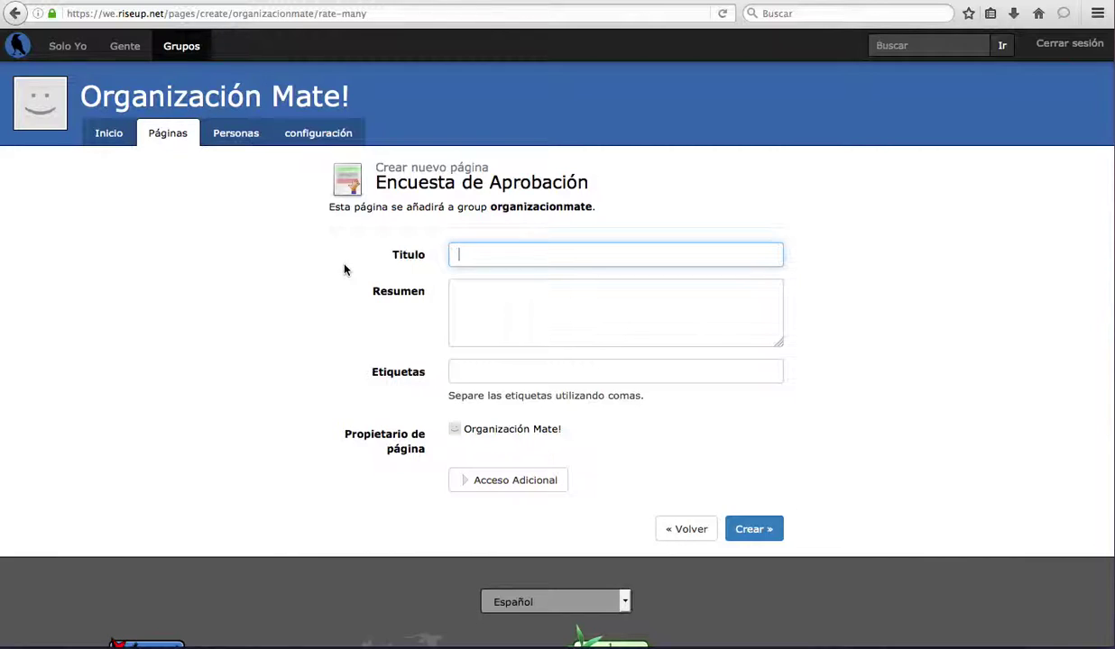
text(Publi)
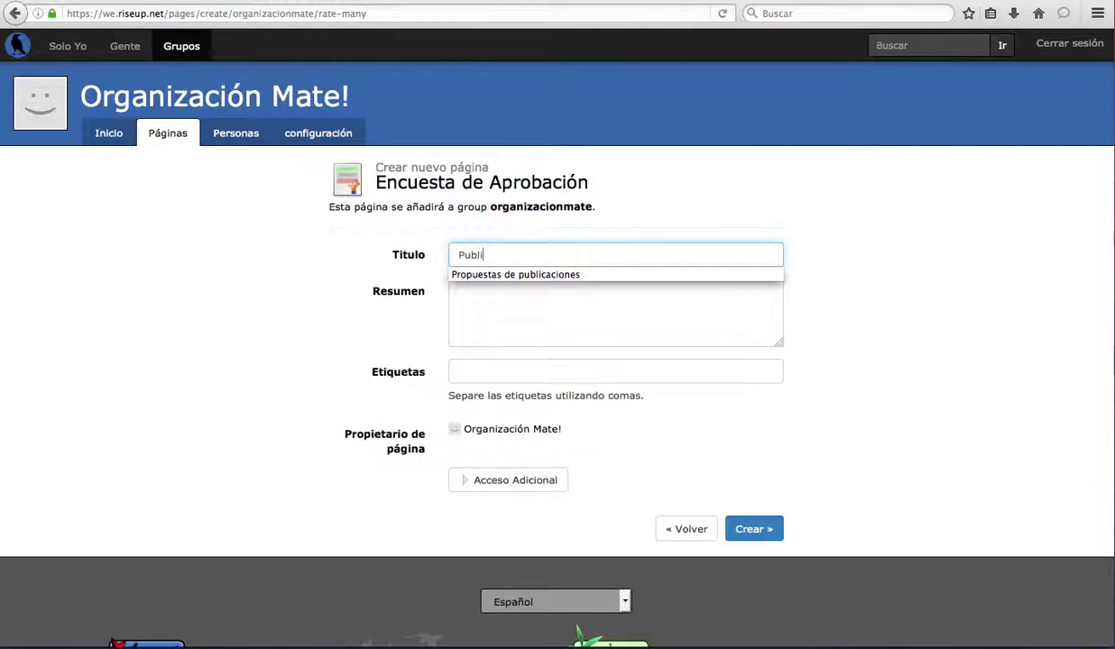
key(Down)
key(Return)
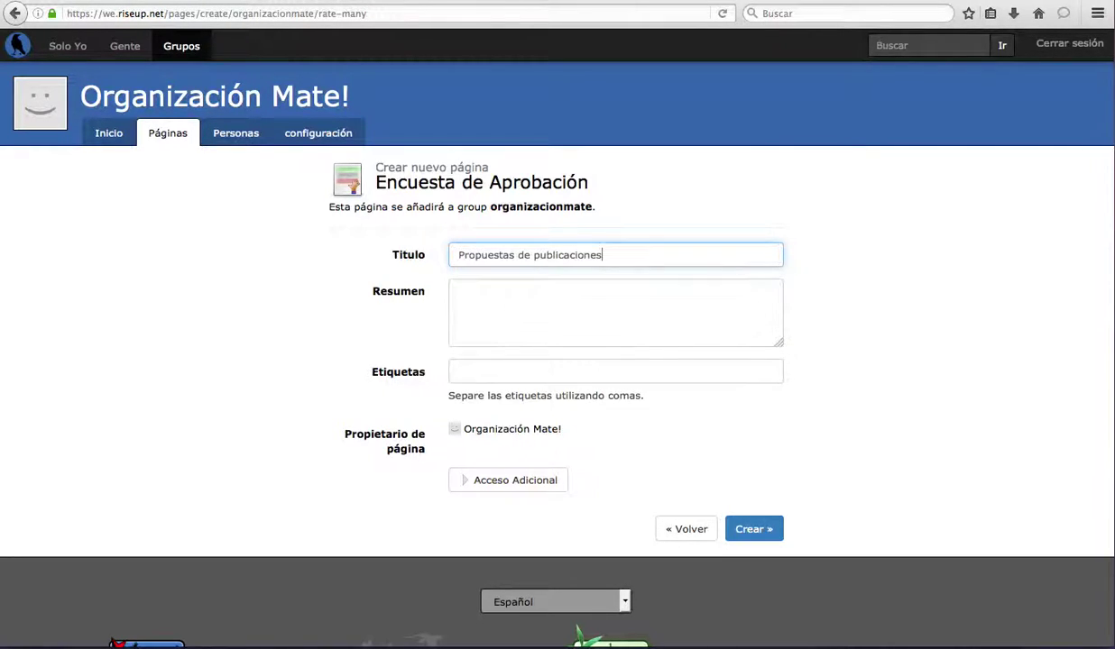
- Enter the summary "Propuestas de enlaces y materiales para compartir en la fanpage del grupo." and create the poll page
click(491, 291)
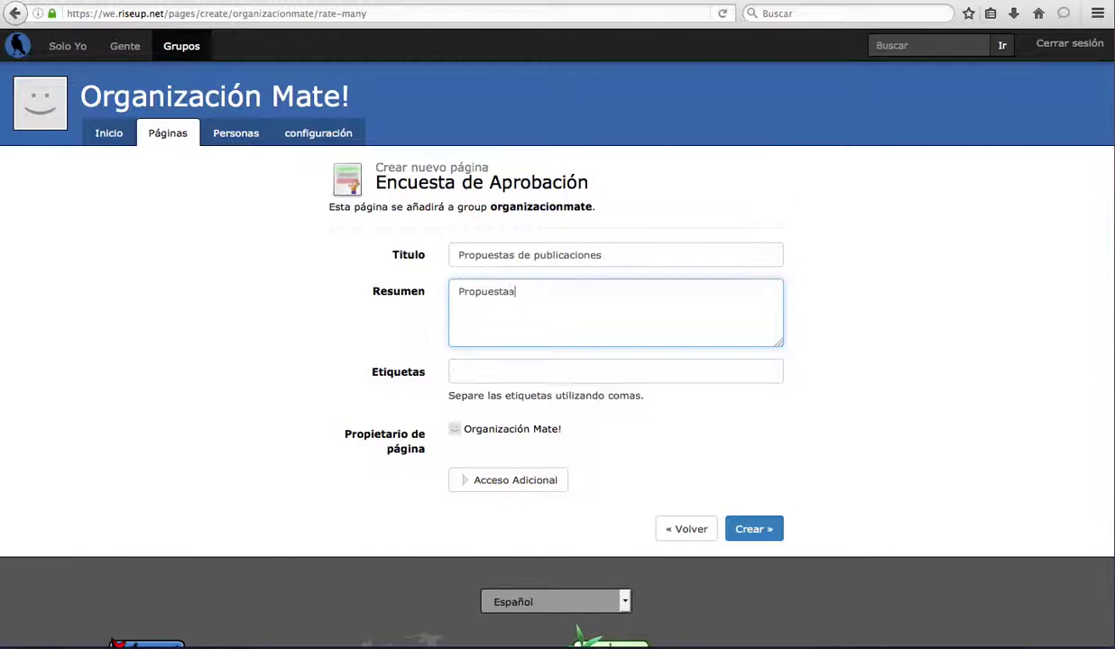
text(materiales para compartir en la fanpage del grupo.)
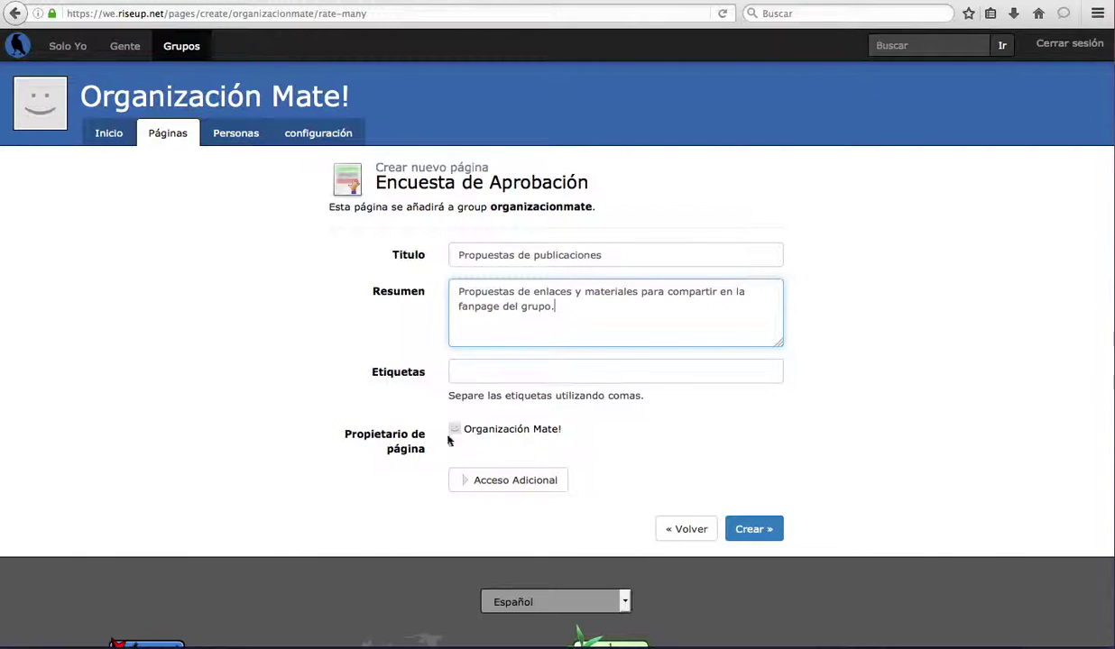
click(747, 530)
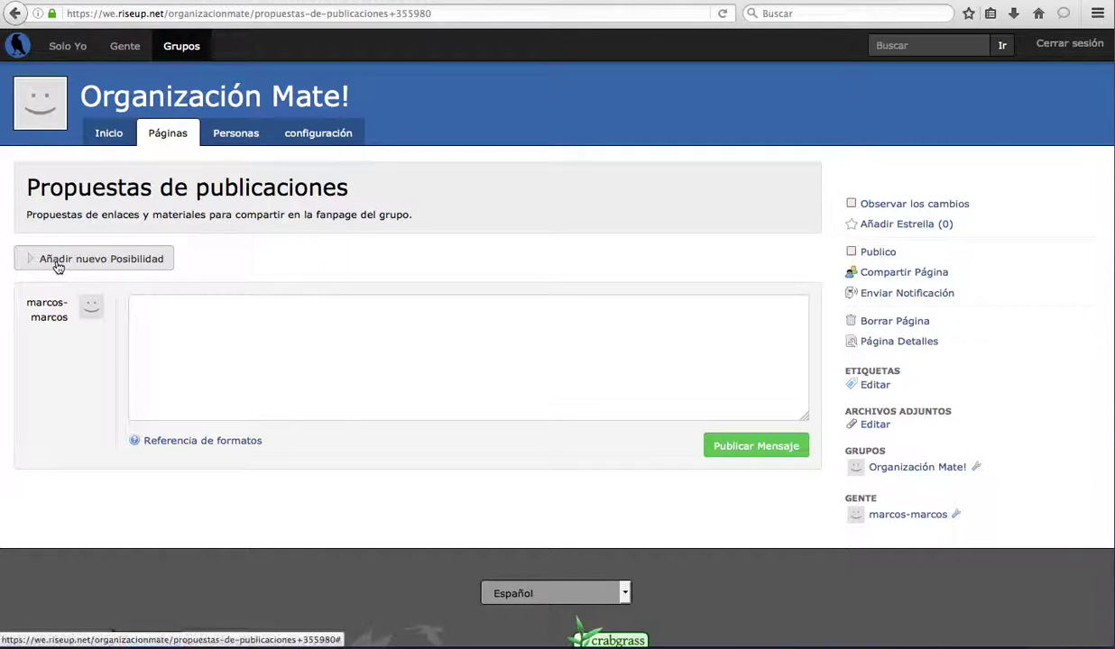
- Start a new poll option with the description "Video El Pueblo que logro frenar las fumigaciones"
click(112, 256)
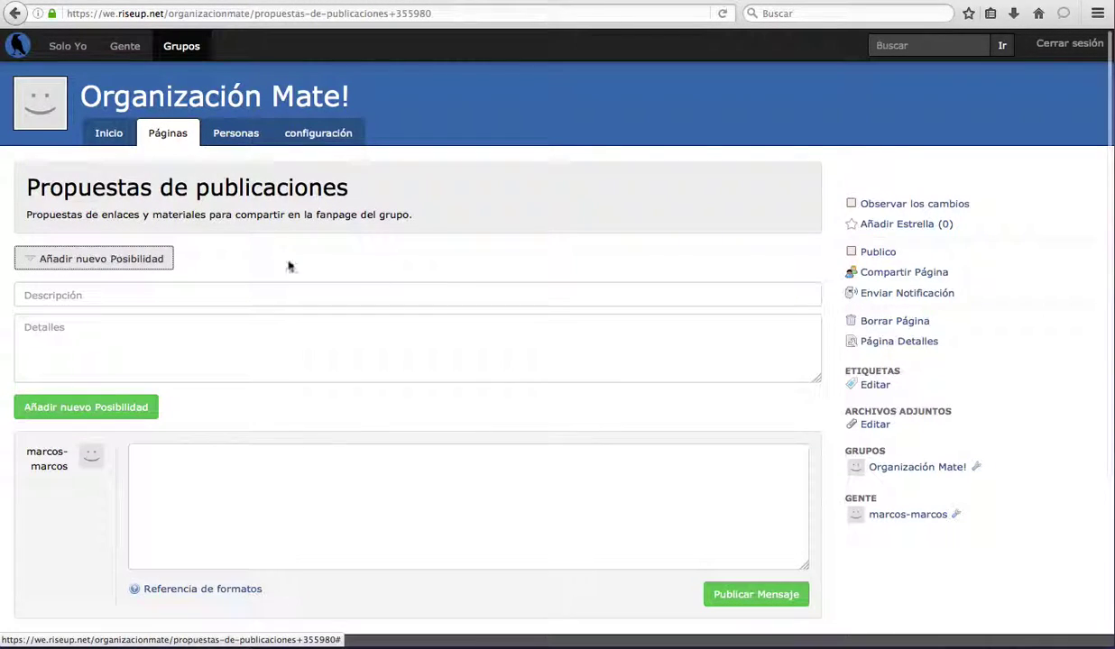
click(68, 295)
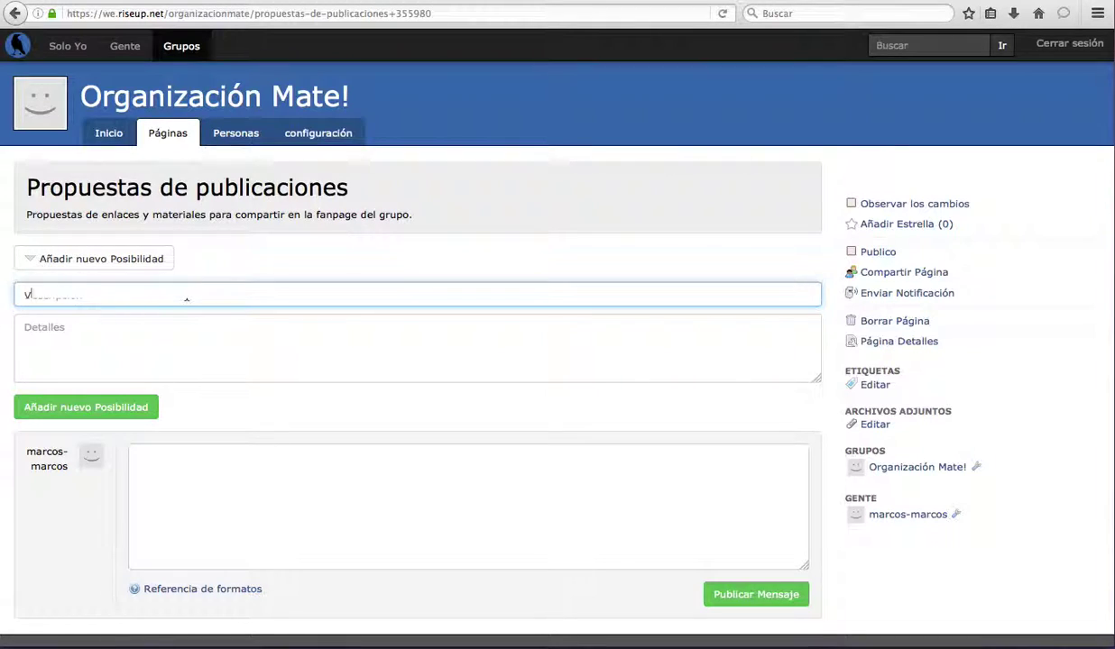
text(Vide)
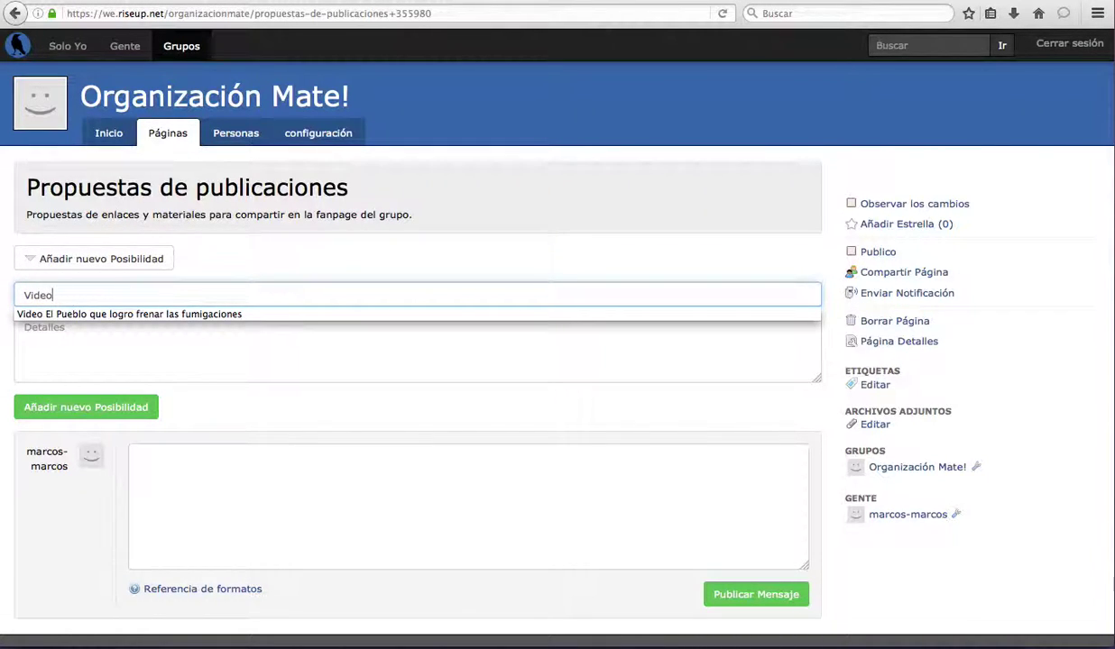
text(o)
key(Down)
key(Return)
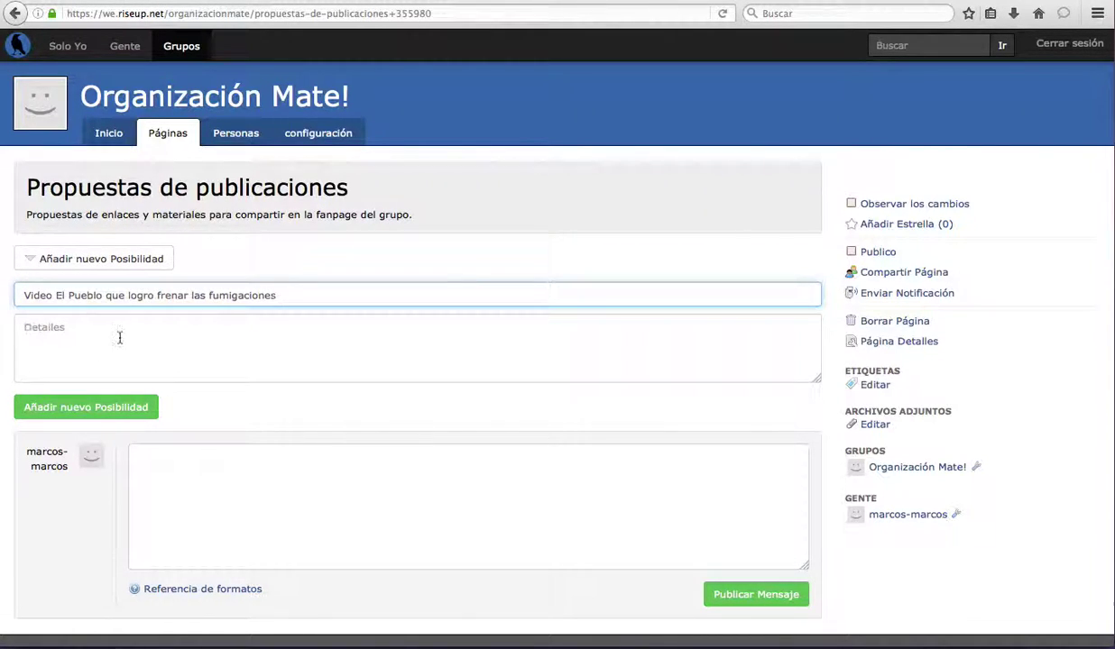
click(159, 332)
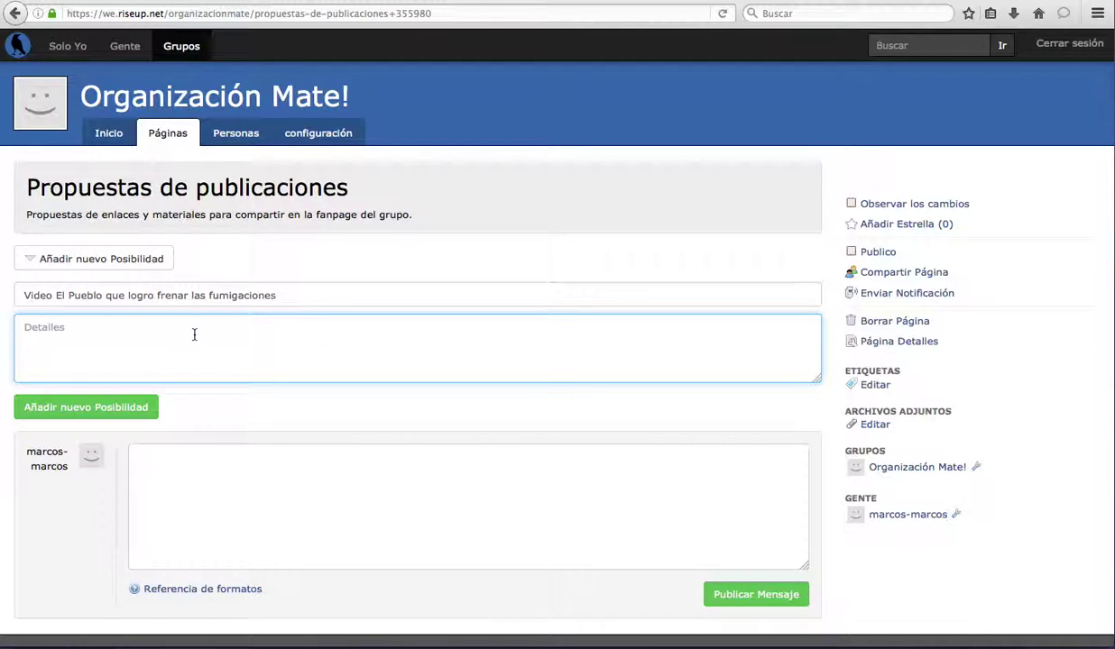
text(www.video.pueblofumigado.com)
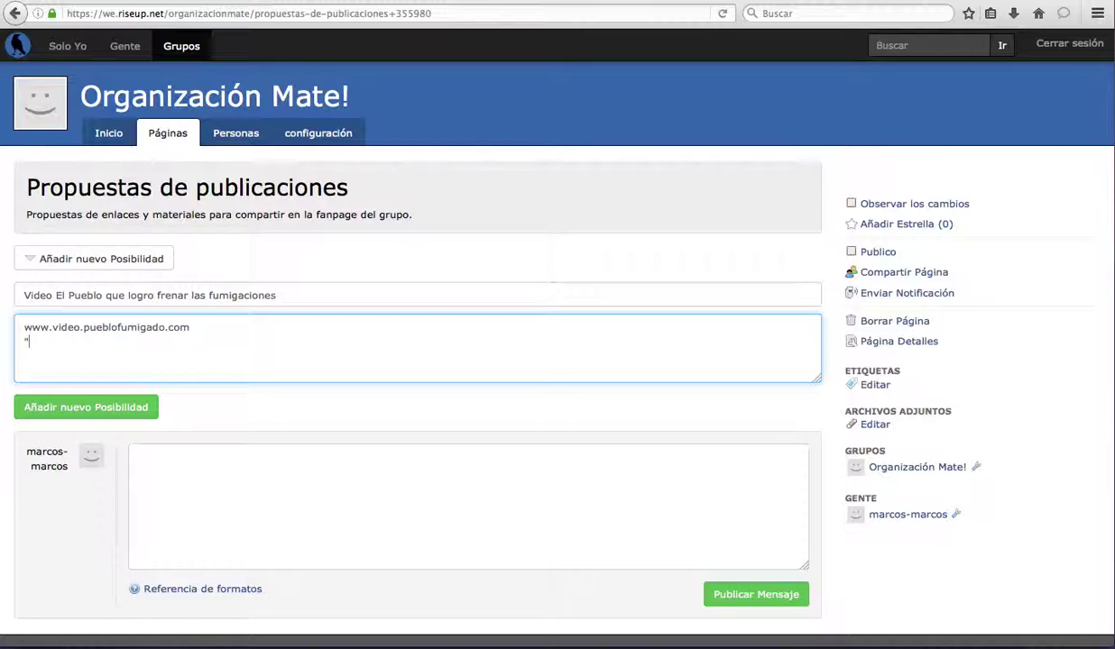
text(video de Luyaba! impresionante)
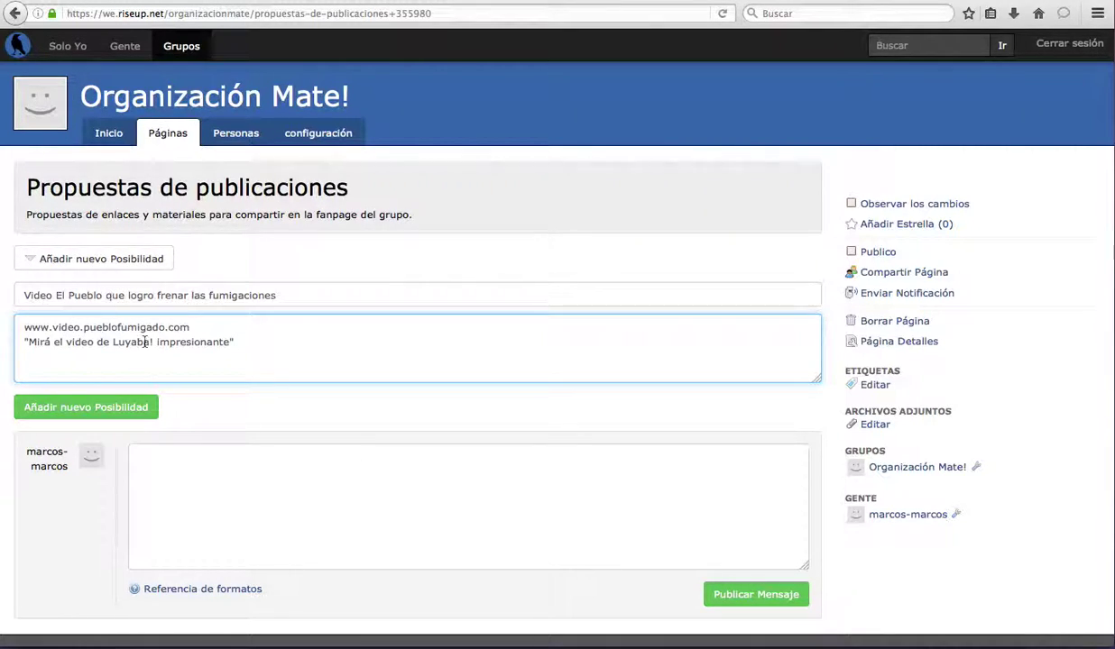
drag(301, 338, 237, 308)
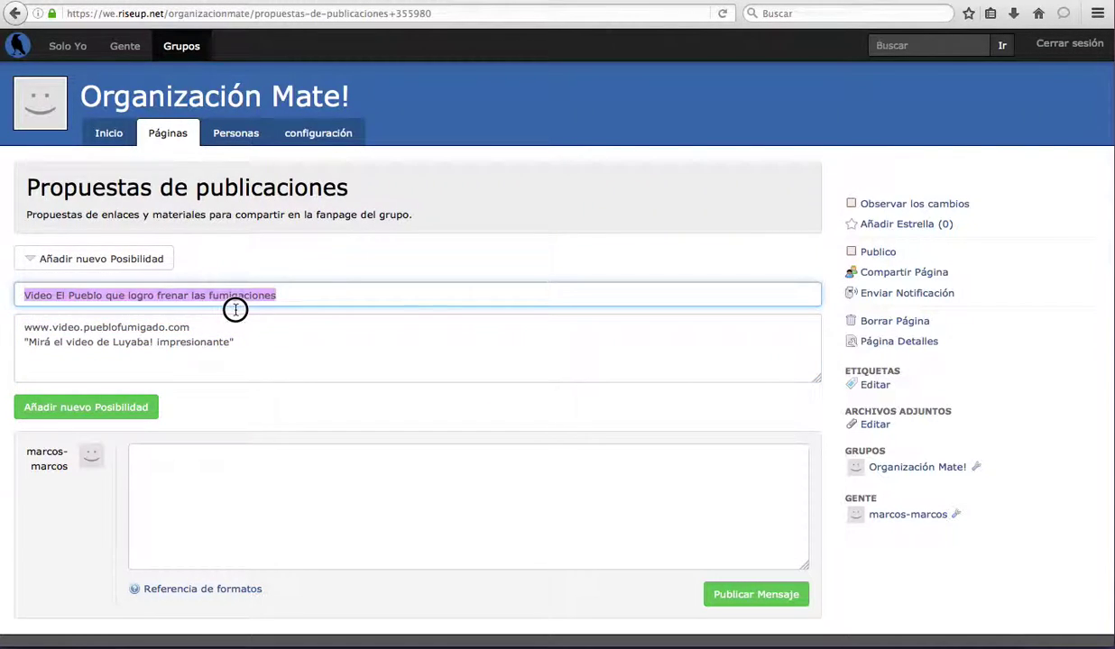
click(66, 326)
drag(52, 212, 438, 219)
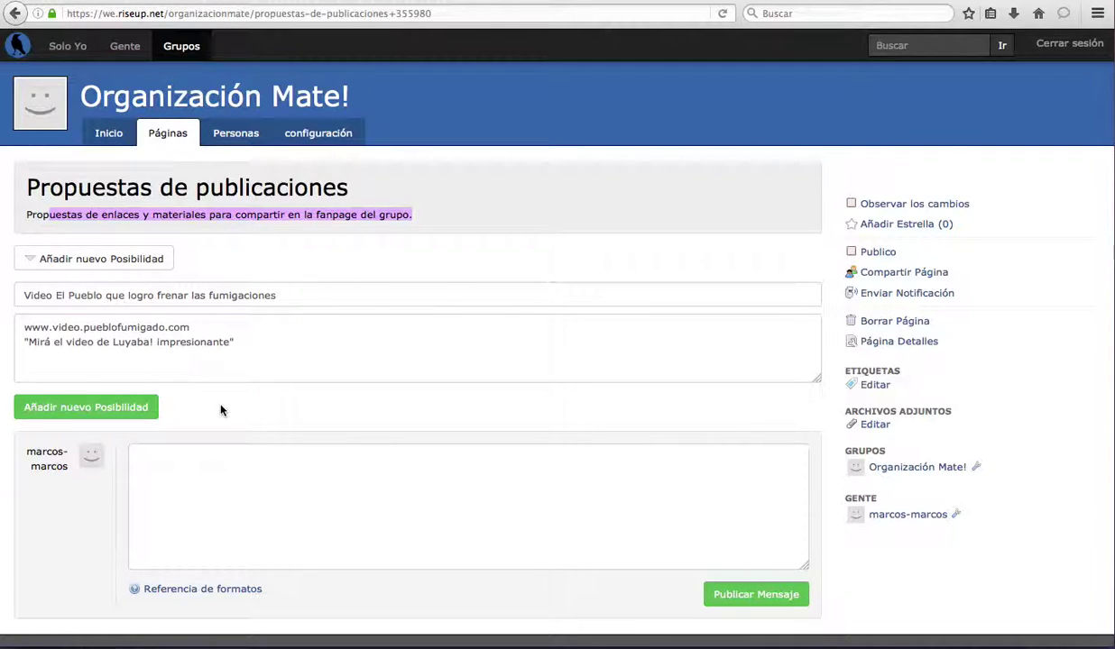
click(256, 346)
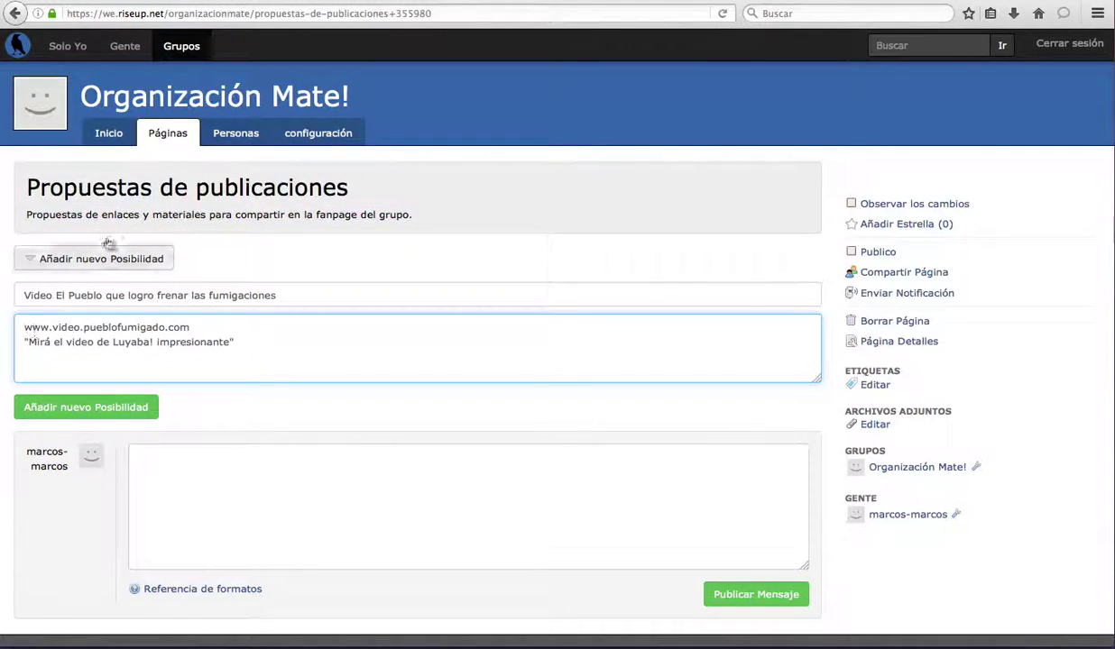
click(75, 404)
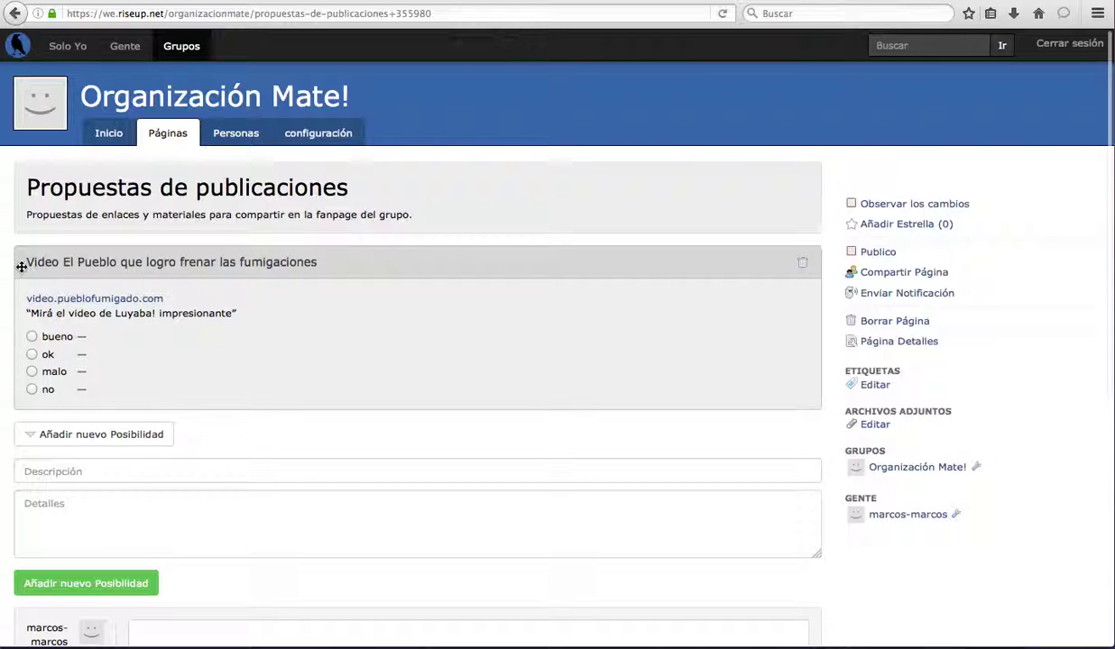
- Try the ratings "no", "malo" and "ok" on the video proposal, and settle on "bueno"
click(49, 355)
click(32, 391)
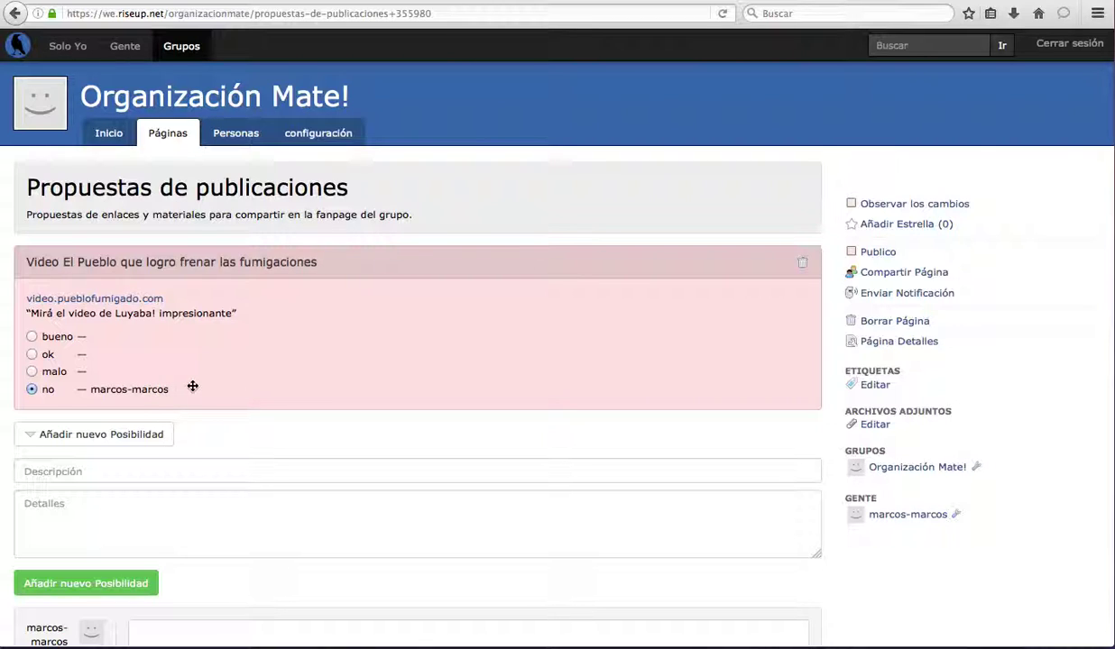
click(32, 371)
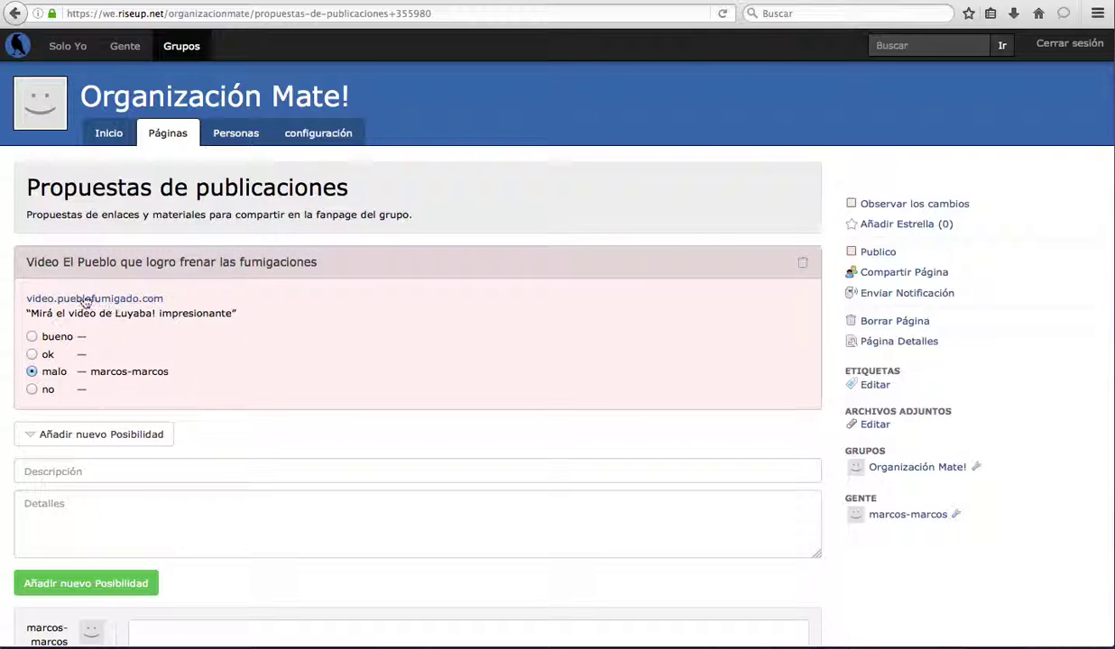
click(32, 355)
click(31, 337)
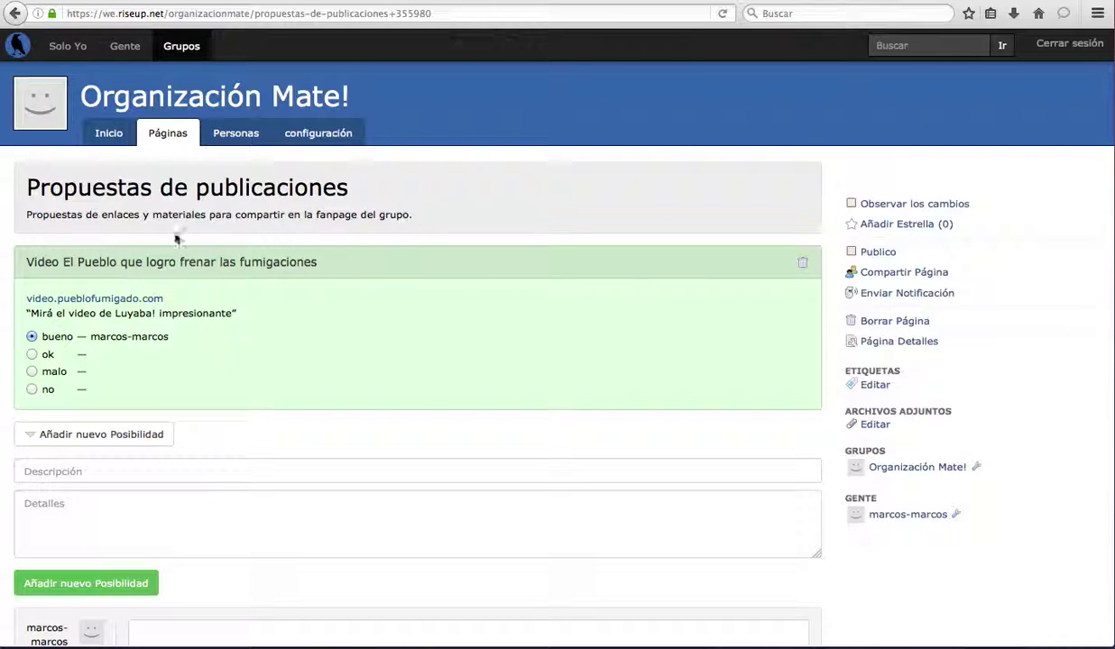
- Add a second poll option described as "Texto de Leopoldo Marechal" with the details "texto de leopoldo" in quotation marks
click(100, 435)
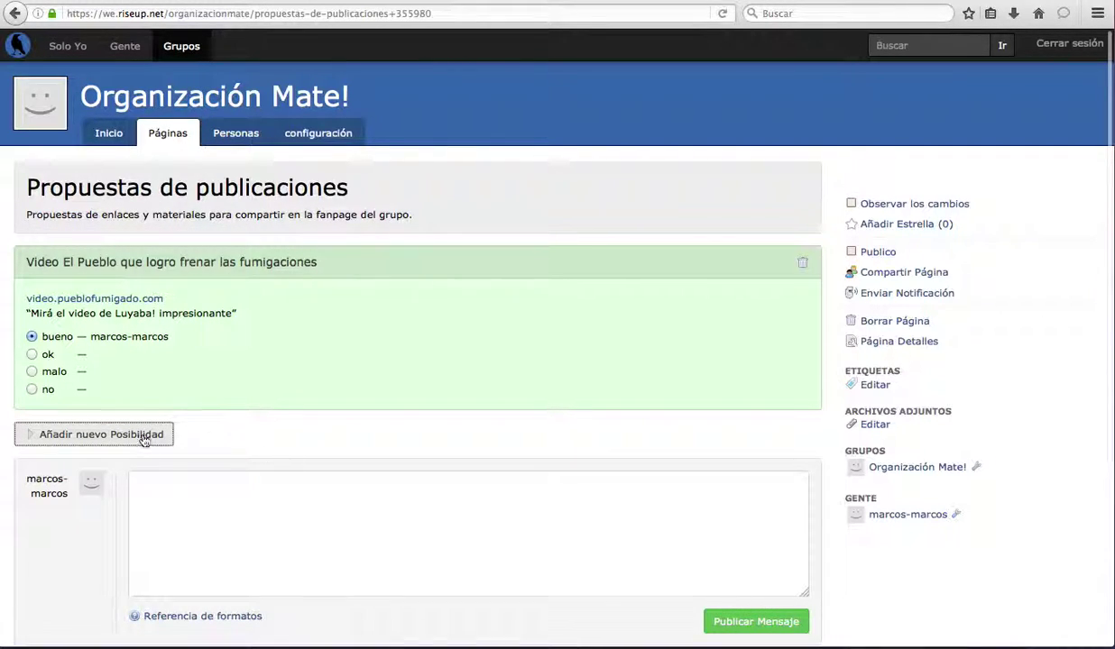
click(140, 434)
click(162, 463)
text(Texto de )
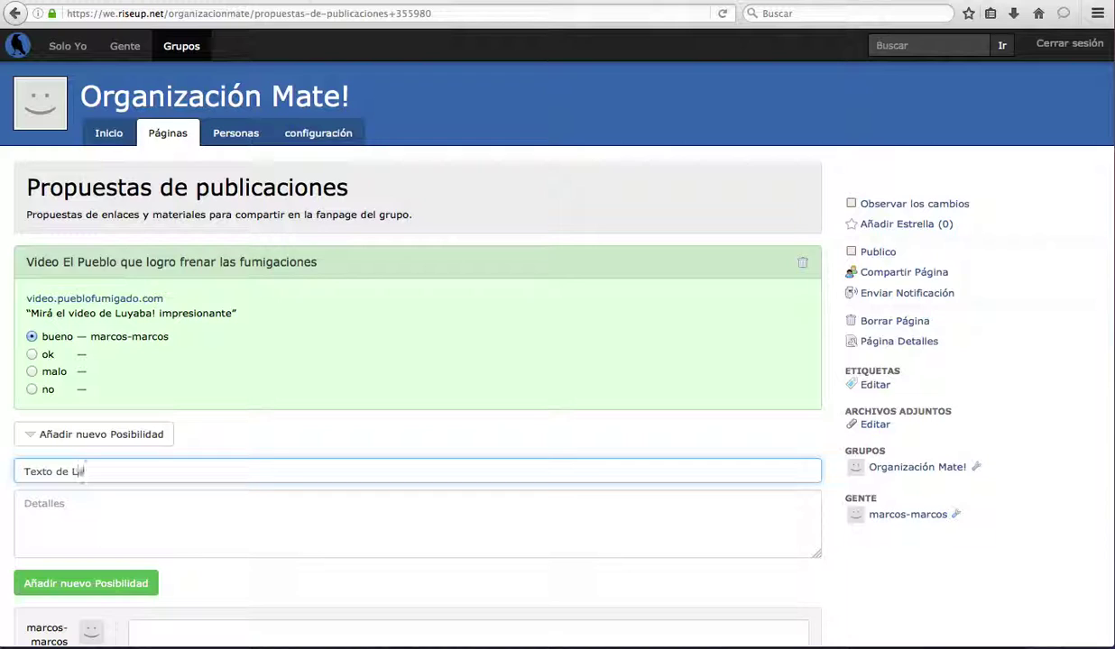
text(Leopoldo Marechal)
key(Tab)
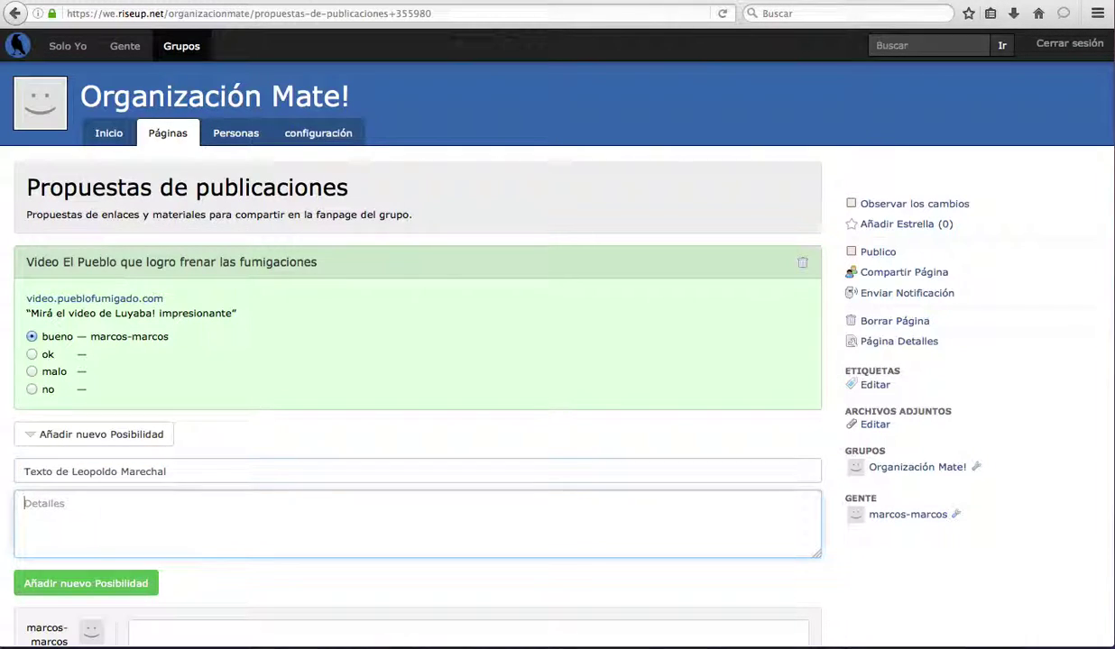
text("texto de leopoldo)
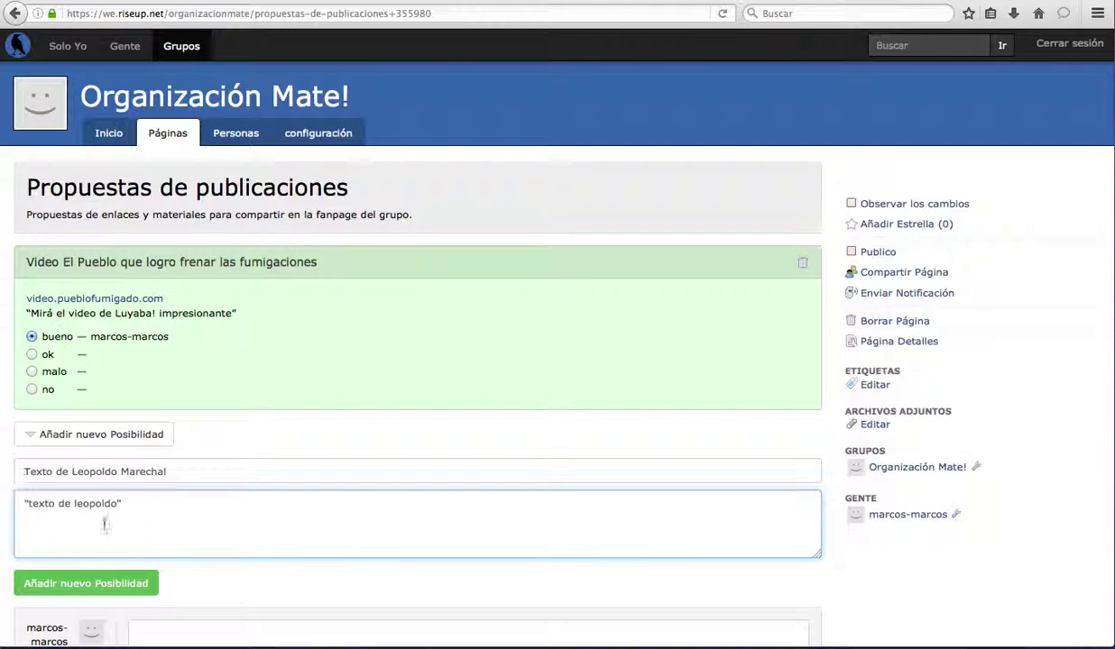
click(105, 583)
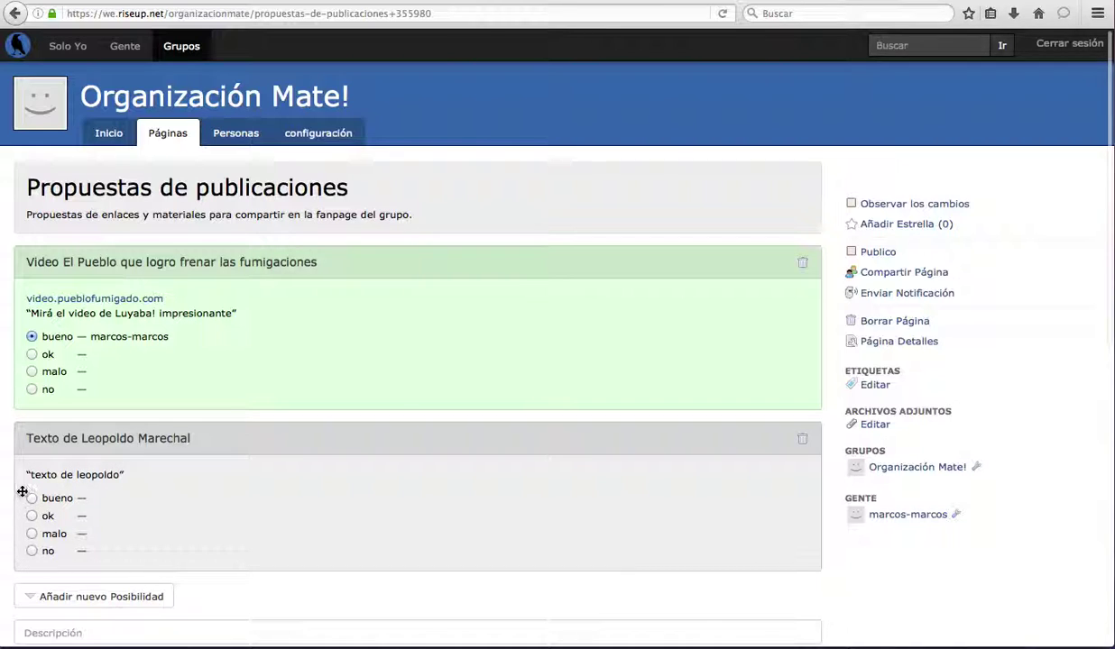
- Rate the Leopoldo Marechal text proposal "malo" and move it above the video proposal
click(32, 534)
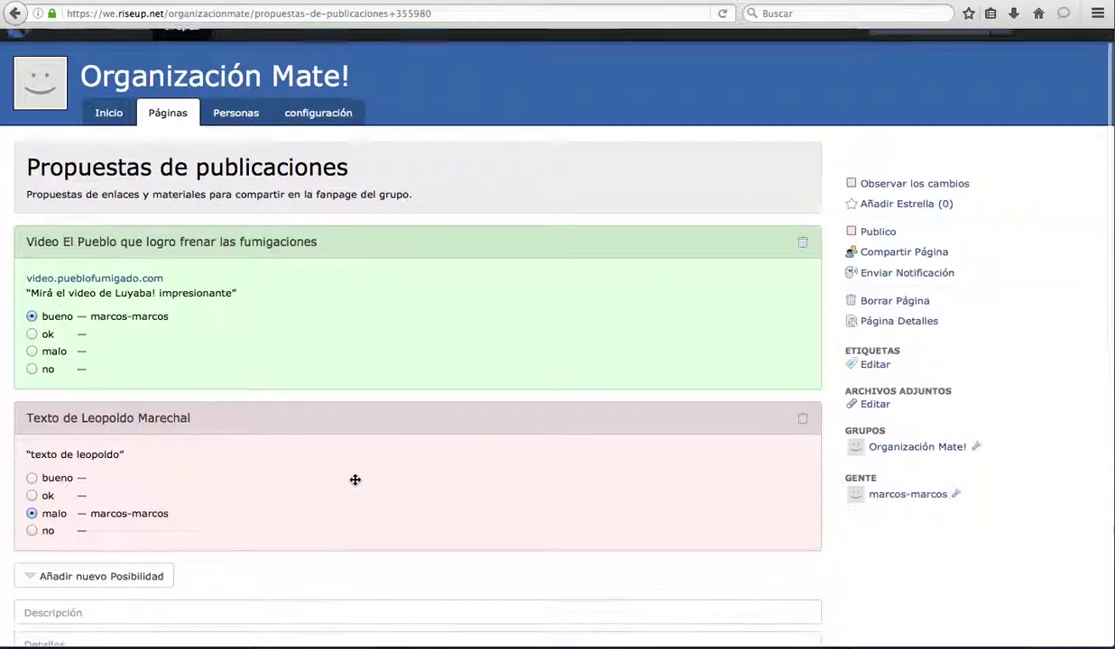
scroll(355, 480, down, 1)
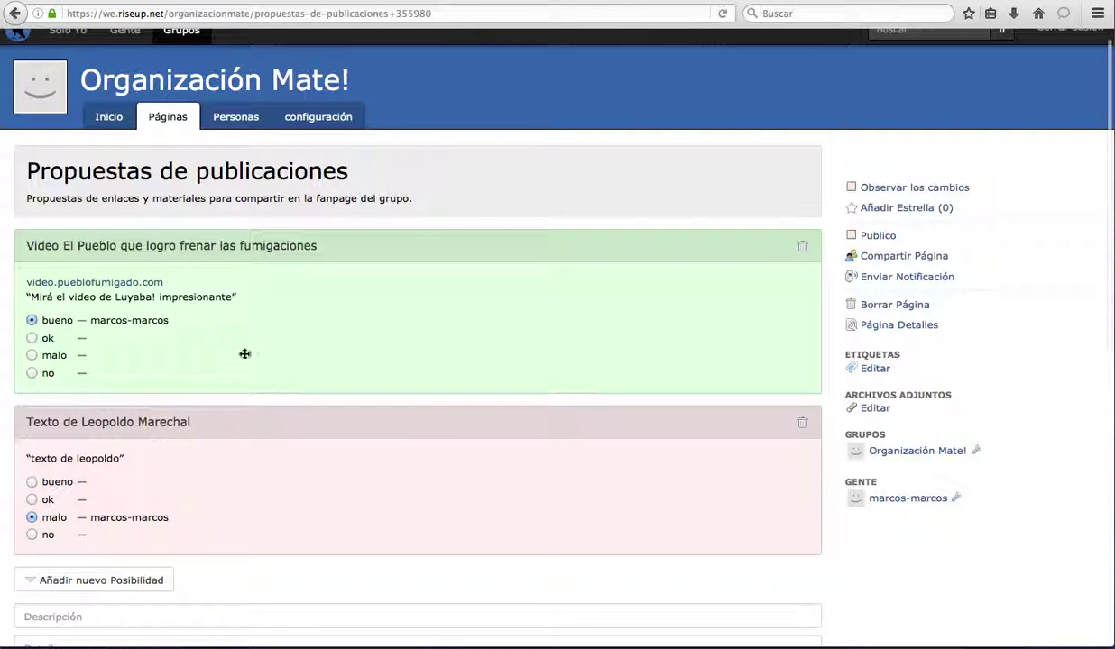
drag(252, 478, 345, 390)
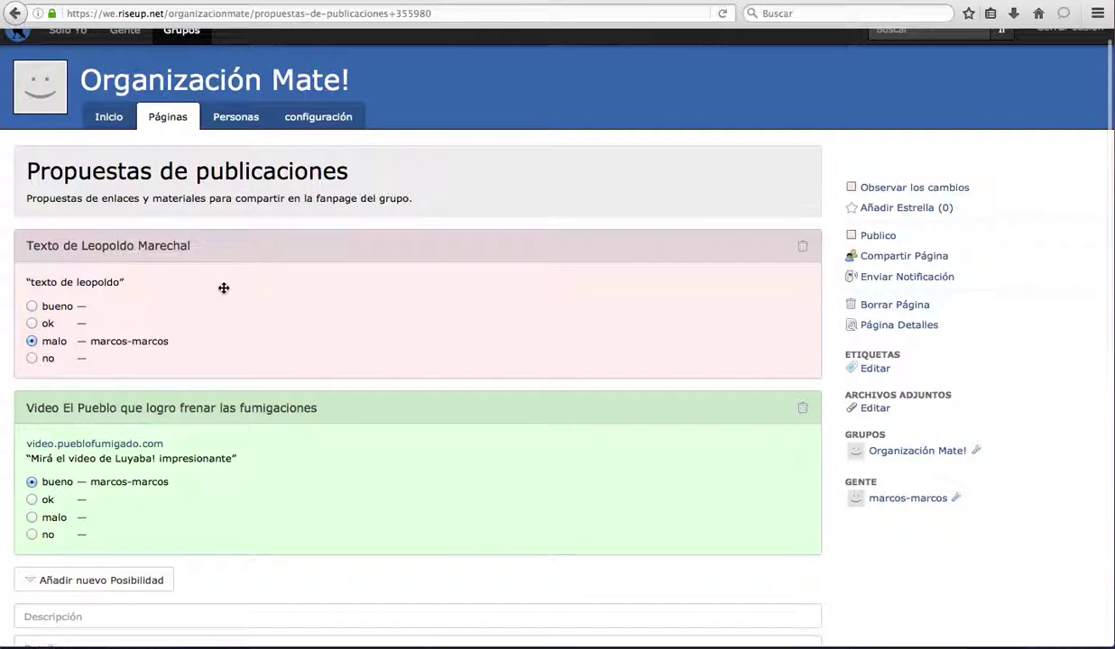
scroll(366, 411, down, 1)
scroll(366, 411, up, 1)
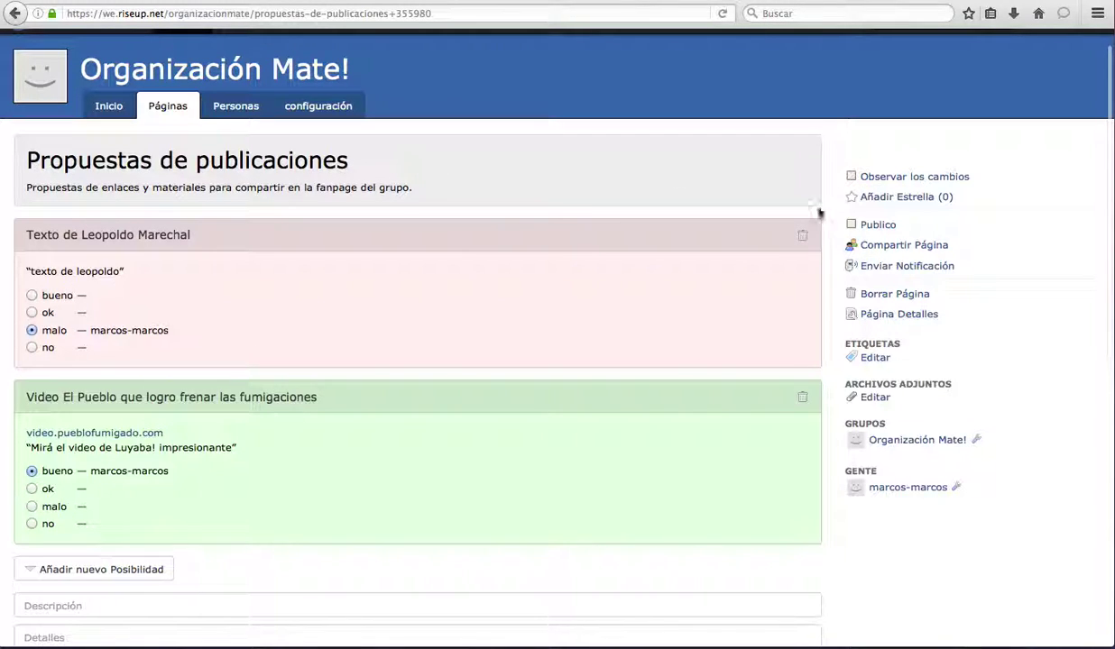
scroll(475, 456, down, 1)
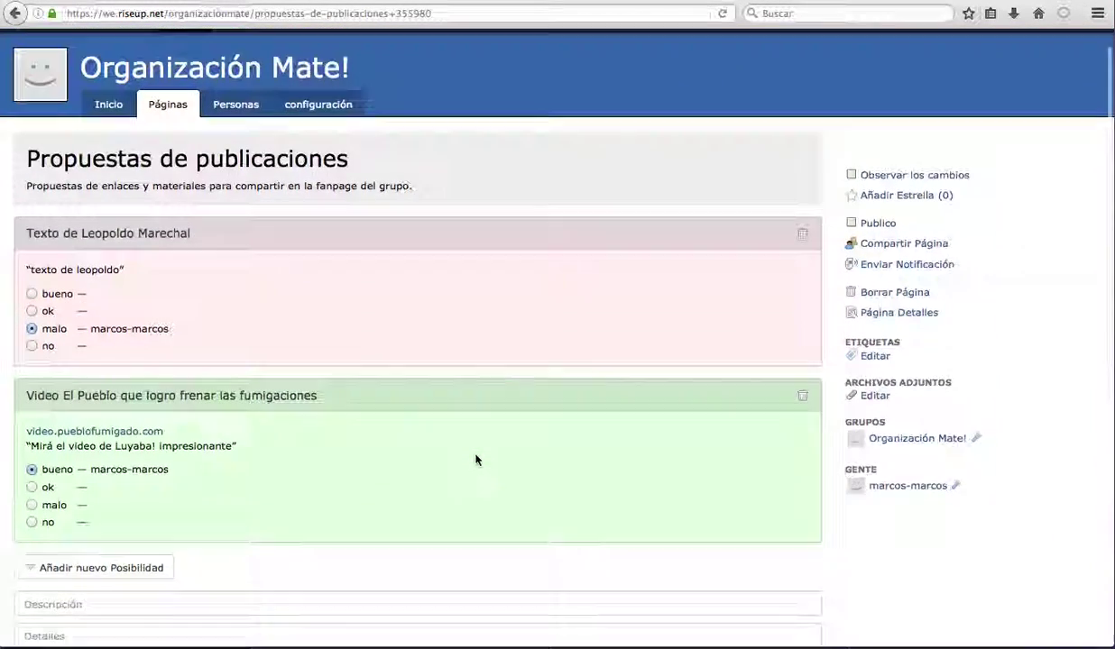
- Post the comment "Publicada la nota de Luyaba. Borro la posibilidad" on the publication proposals poll
scroll(476, 455, up, 2)
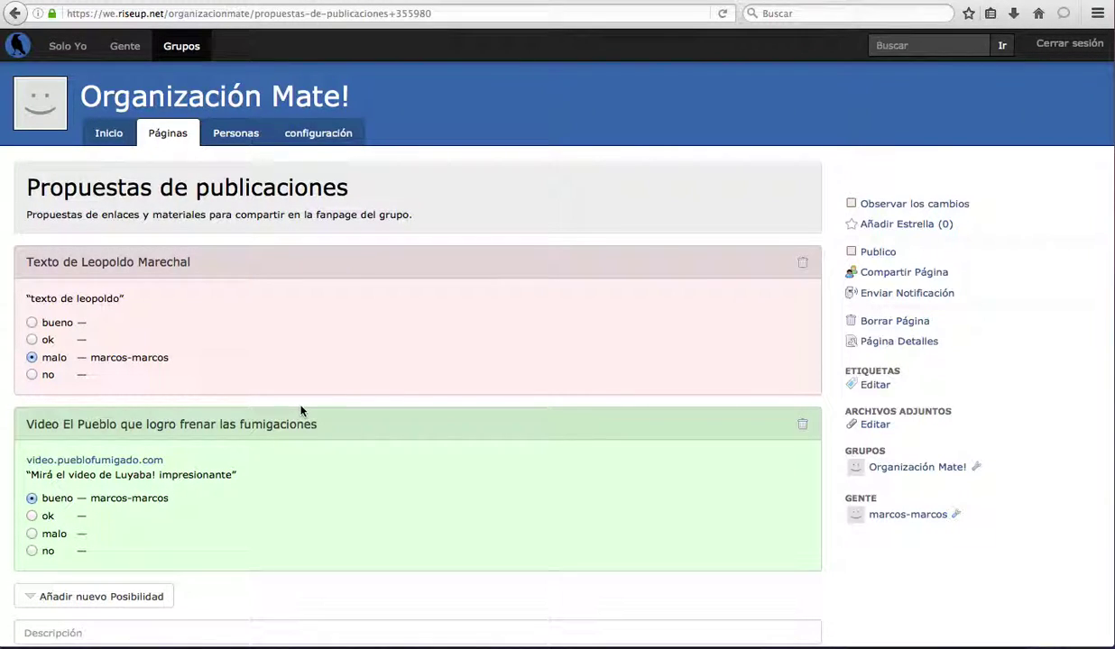
scroll(323, 458, down, 1)
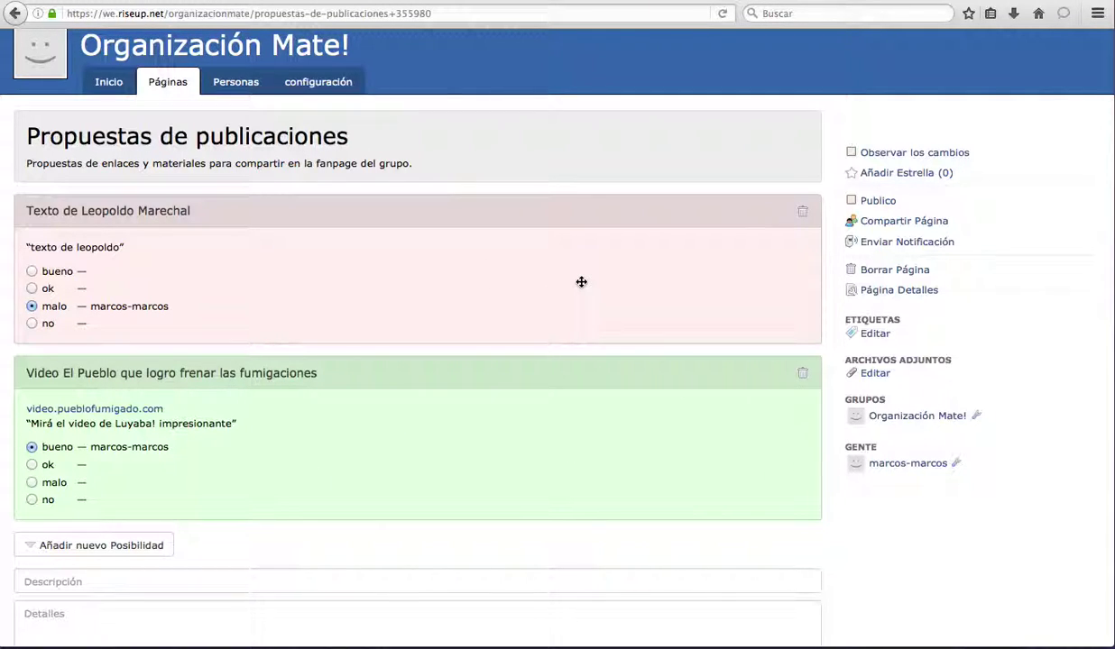
scroll(301, 406, down, 5)
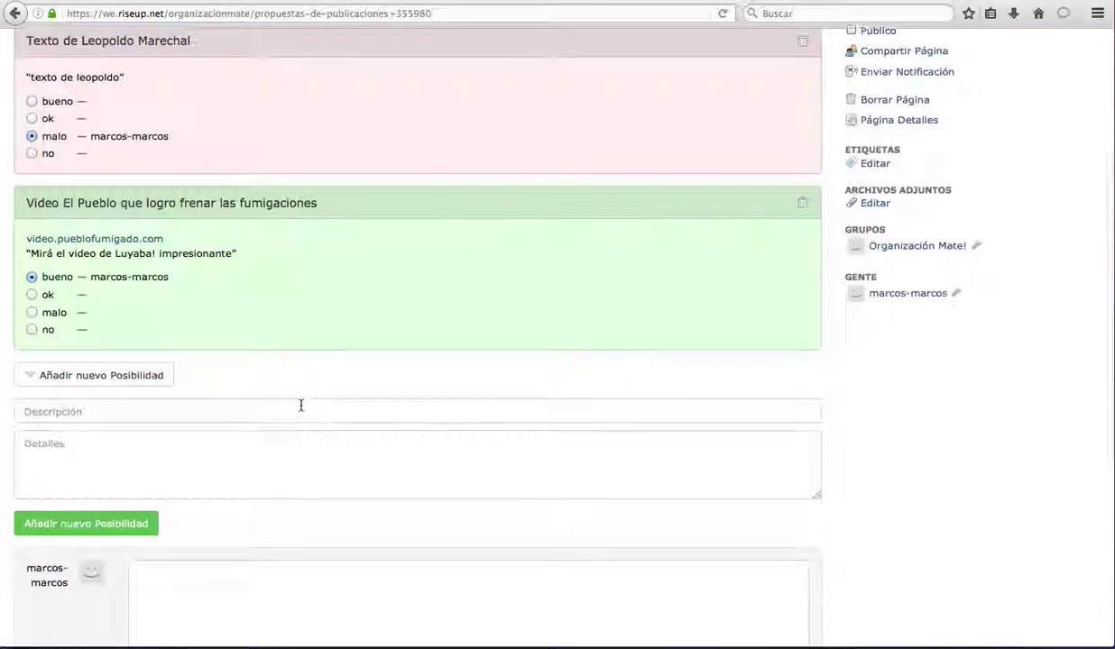
click(181, 420)
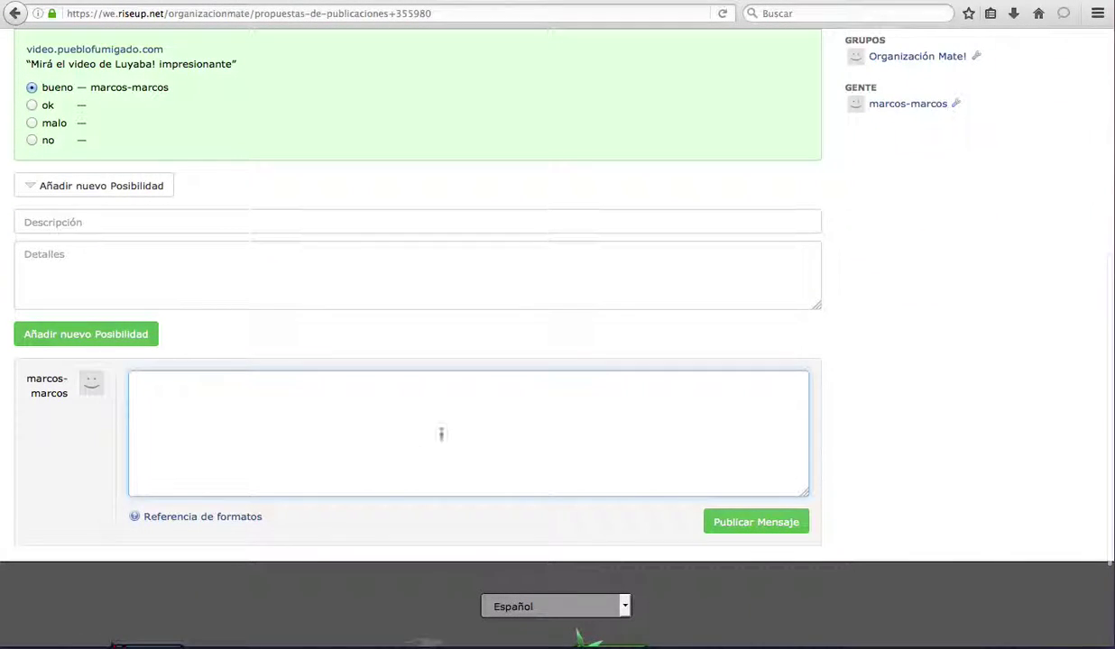
scroll(346, 271, down, 1)
text(Publ)
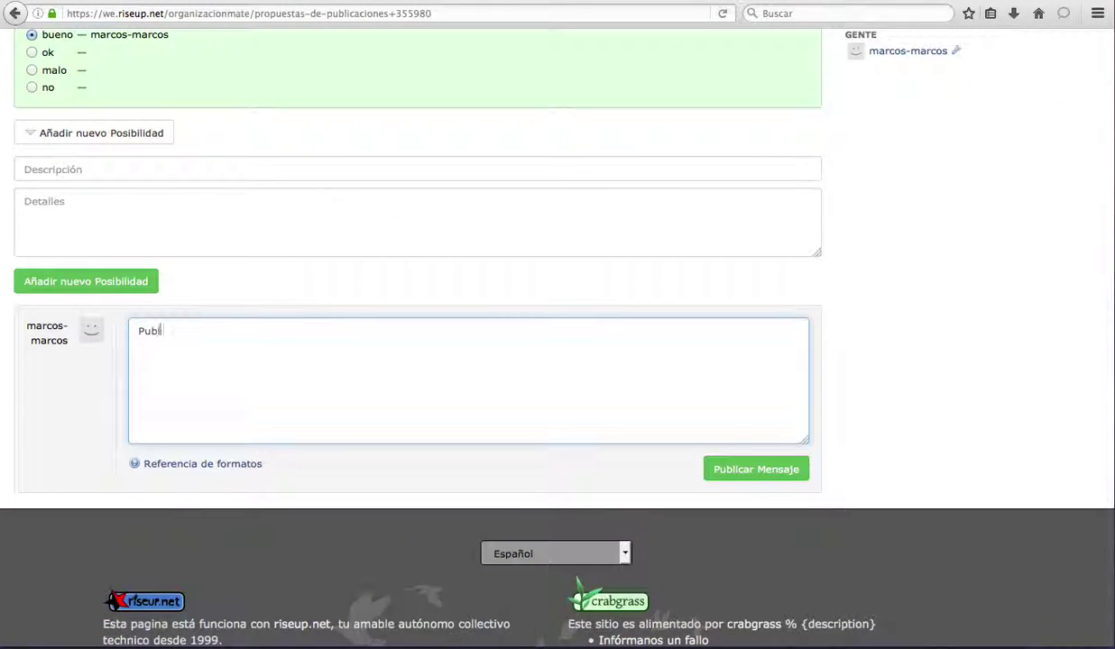
text(icada la nota de)
scroll(417, 361, up, 5)
scroll(418, 325, down, 7)
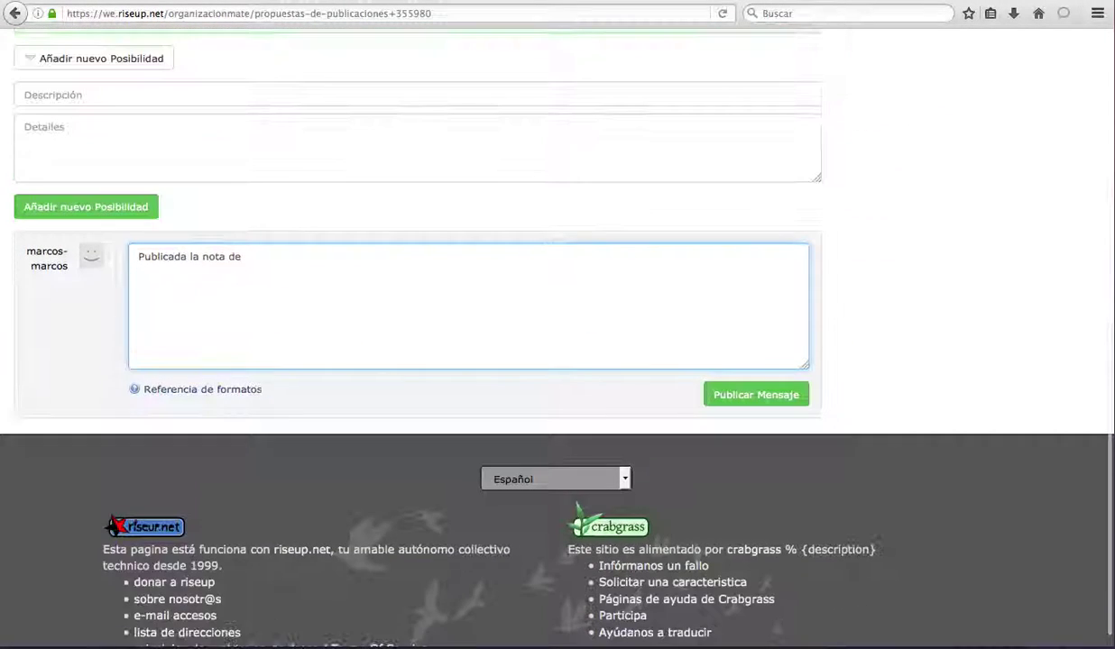
text(Ju)
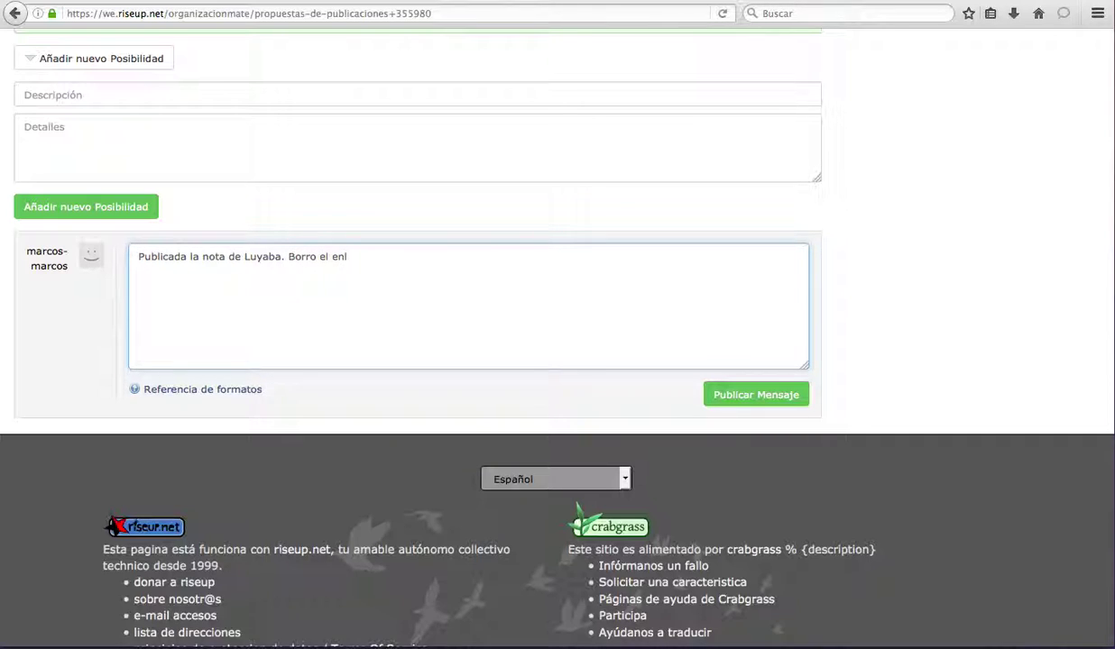
text(la posibilidad)
scroll(541, 577, up, 2)
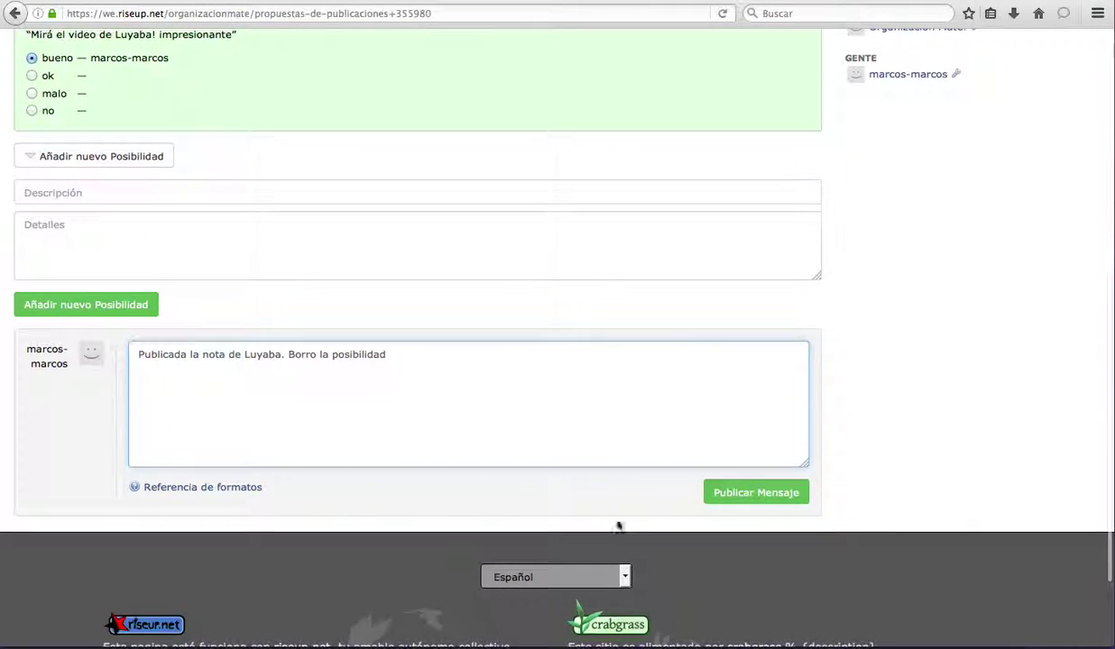
click(749, 494)
- Delete the option "Video El Pueblo que logro frenar las fumigaciones" from the poll and accept the removal
scroll(383, 273, up, 4)
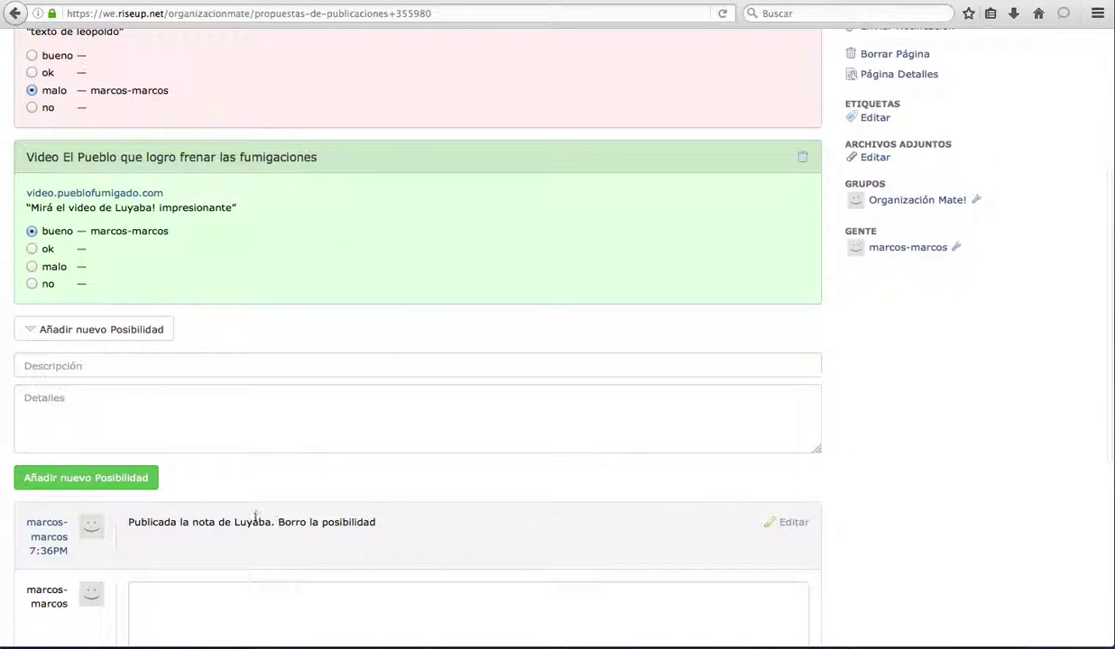
scroll(236, 309, up, 4)
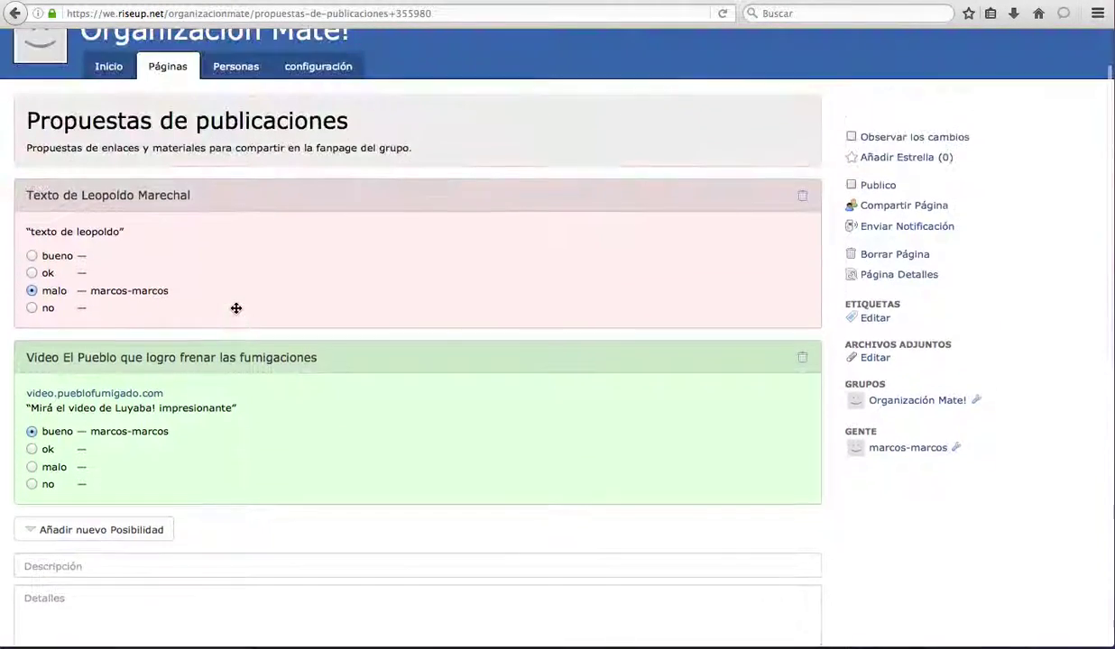
click(802, 362)
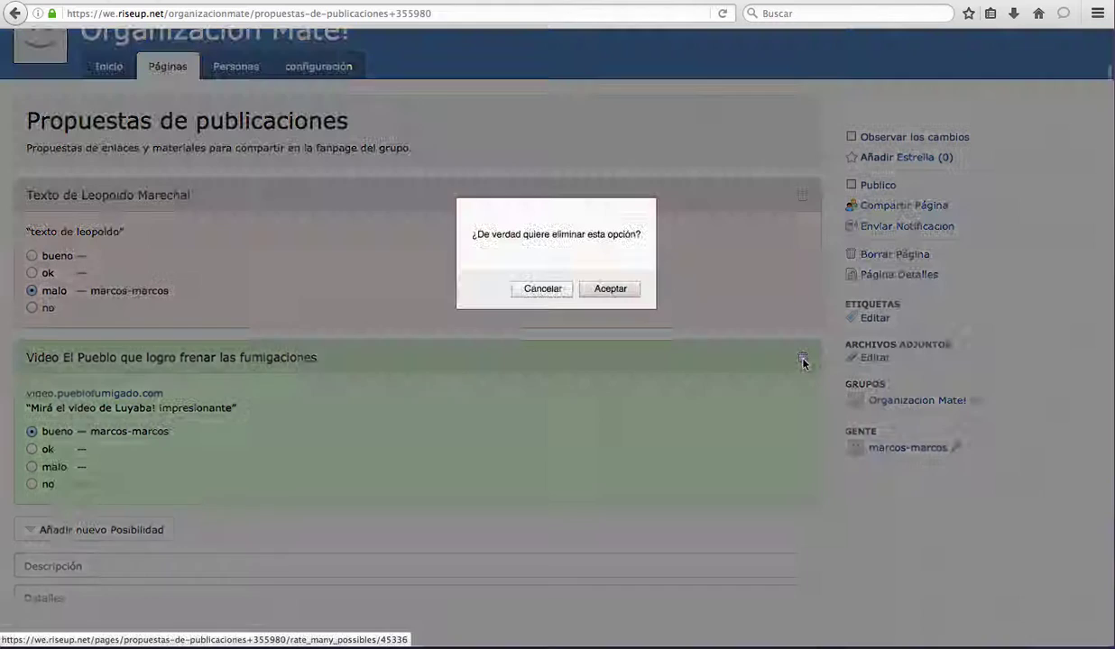
click(610, 288)
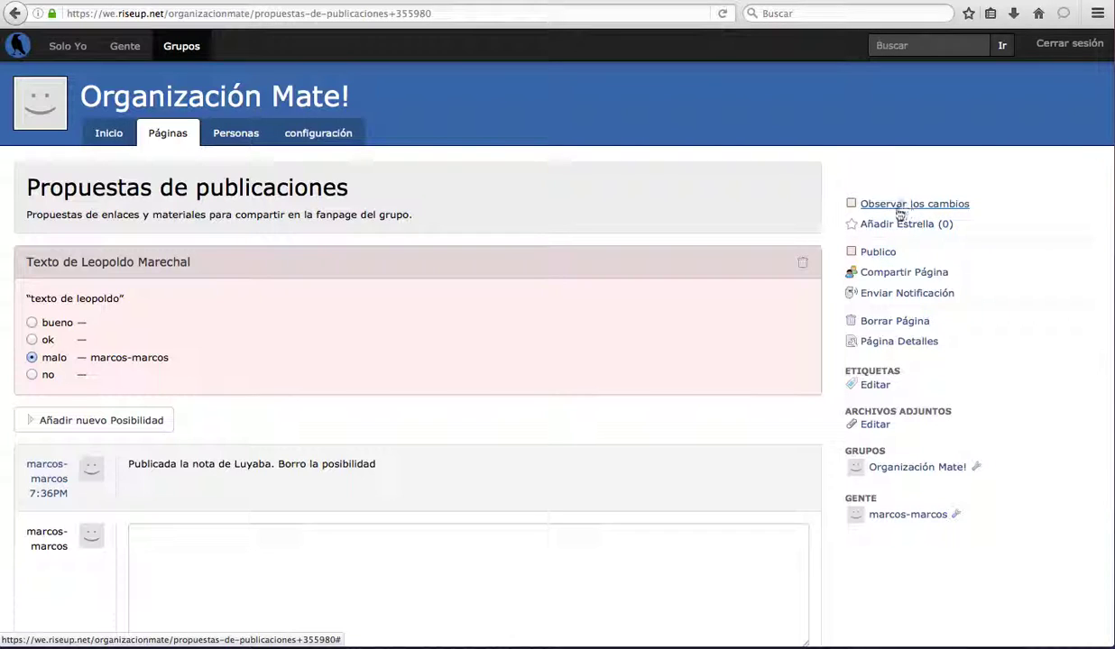
- Turn on watching for changes to the poll page, and briefly make the page public before making it non-public again
click(850, 203)
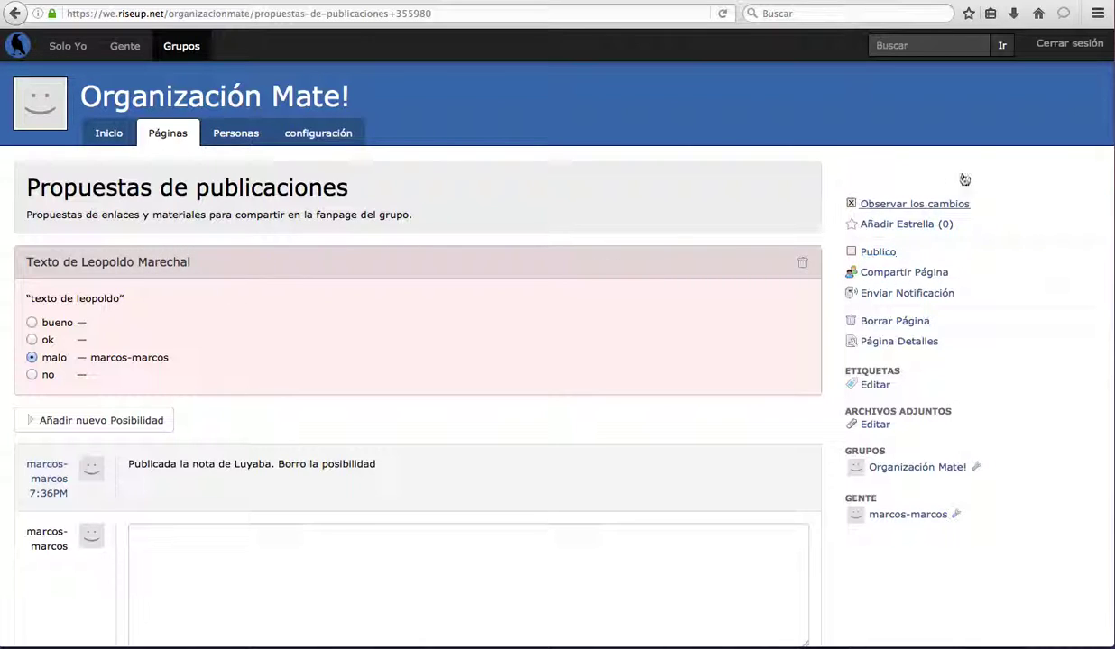
click(851, 255)
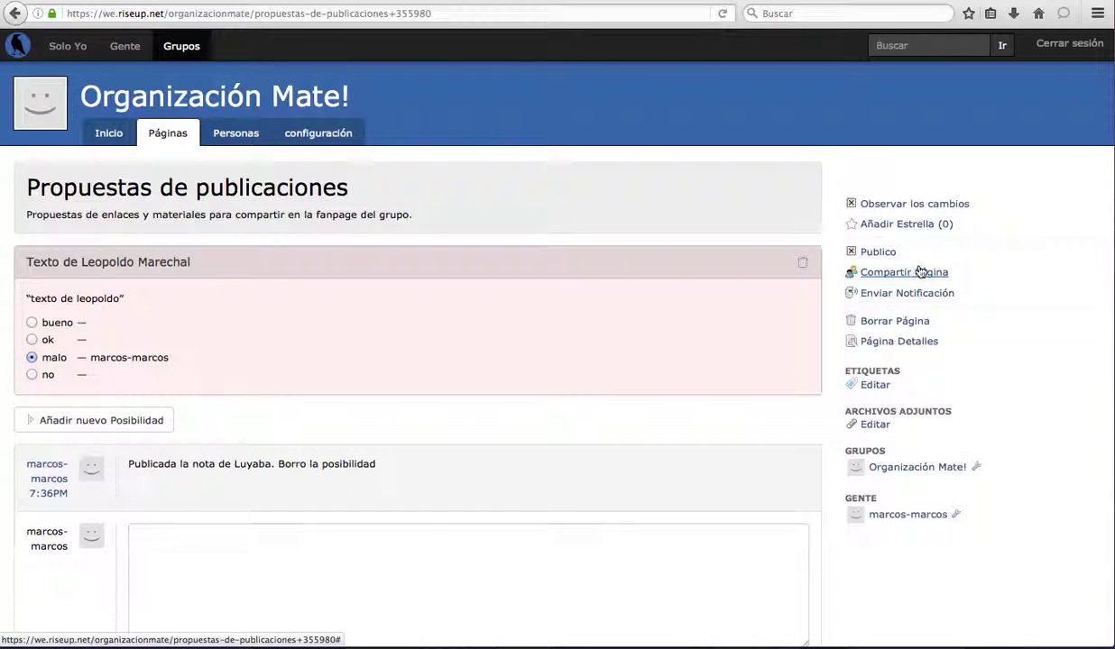
click(850, 254)
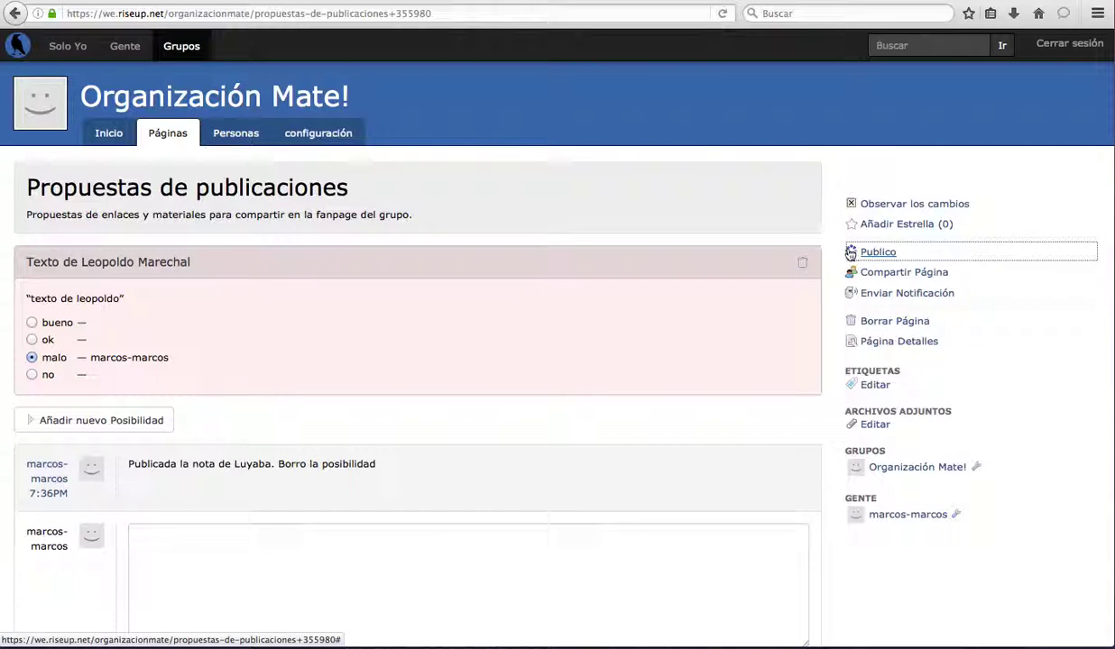
- Send a notification, also by e-mail, to everyone with current access to the page with the message "Acá está la votación, elijan."
click(901, 294)
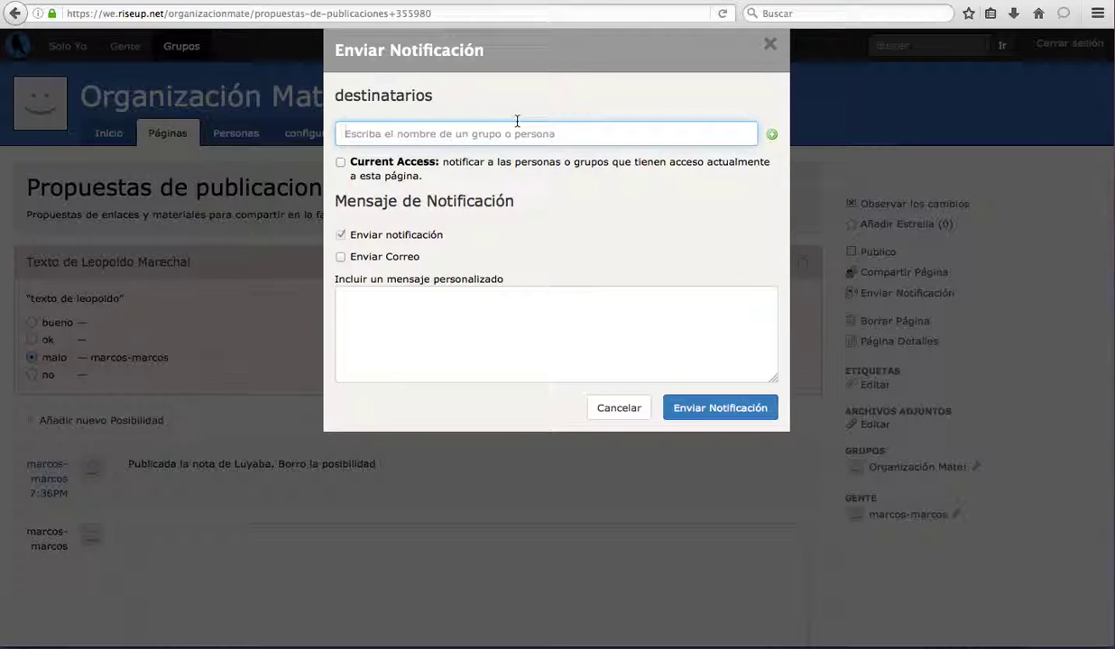
click(340, 162)
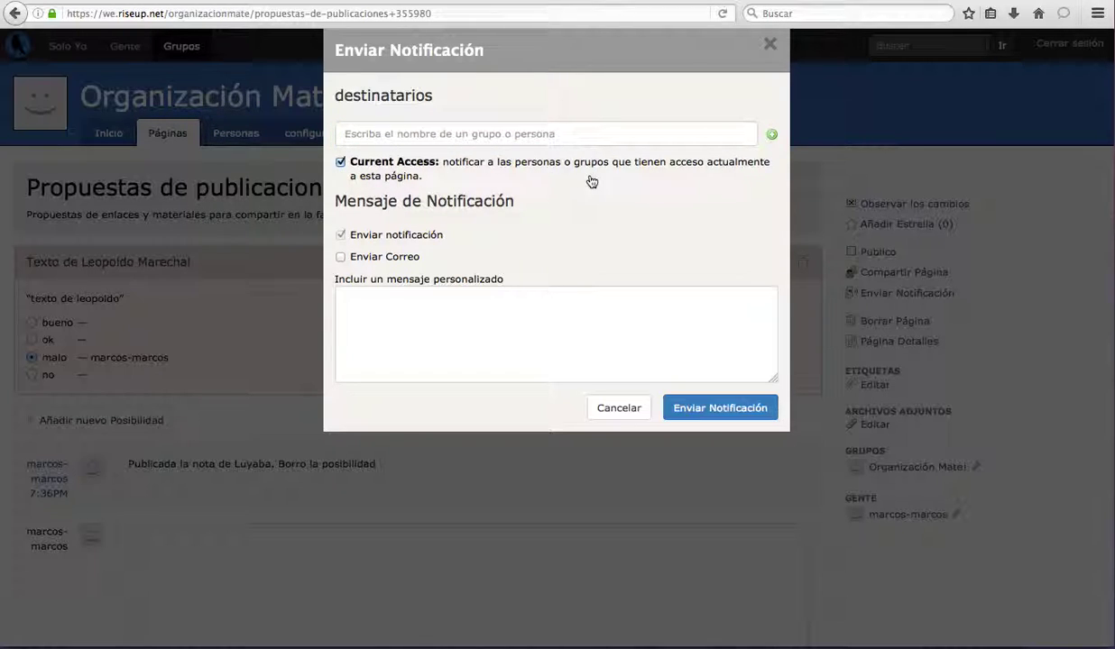
click(340, 256)
click(485, 354)
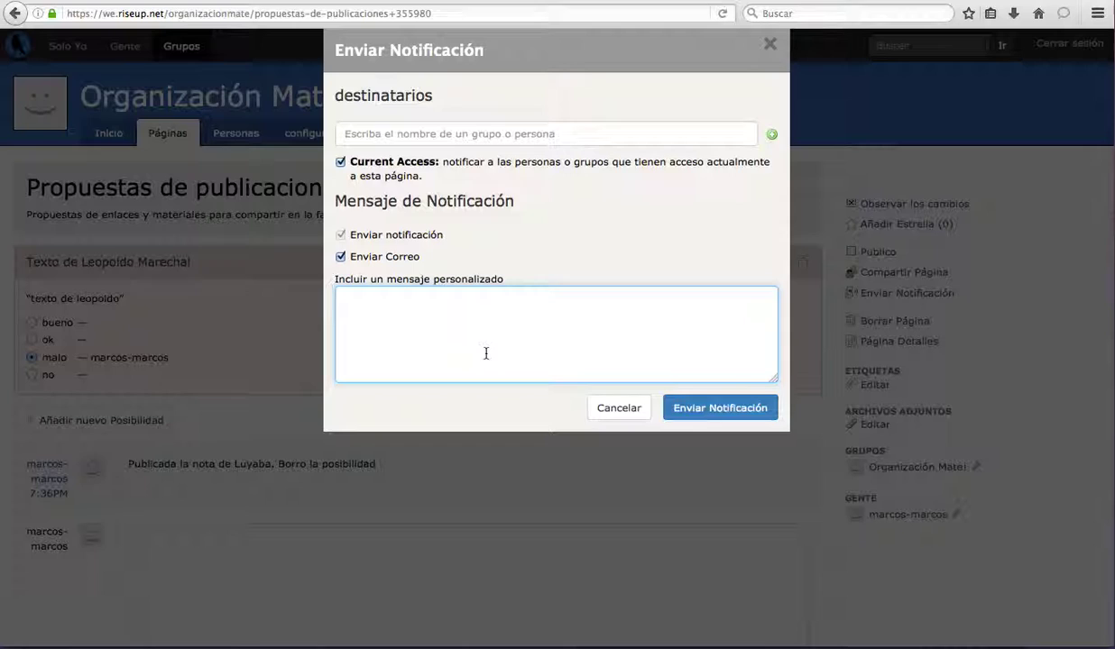
text(Acá esta)
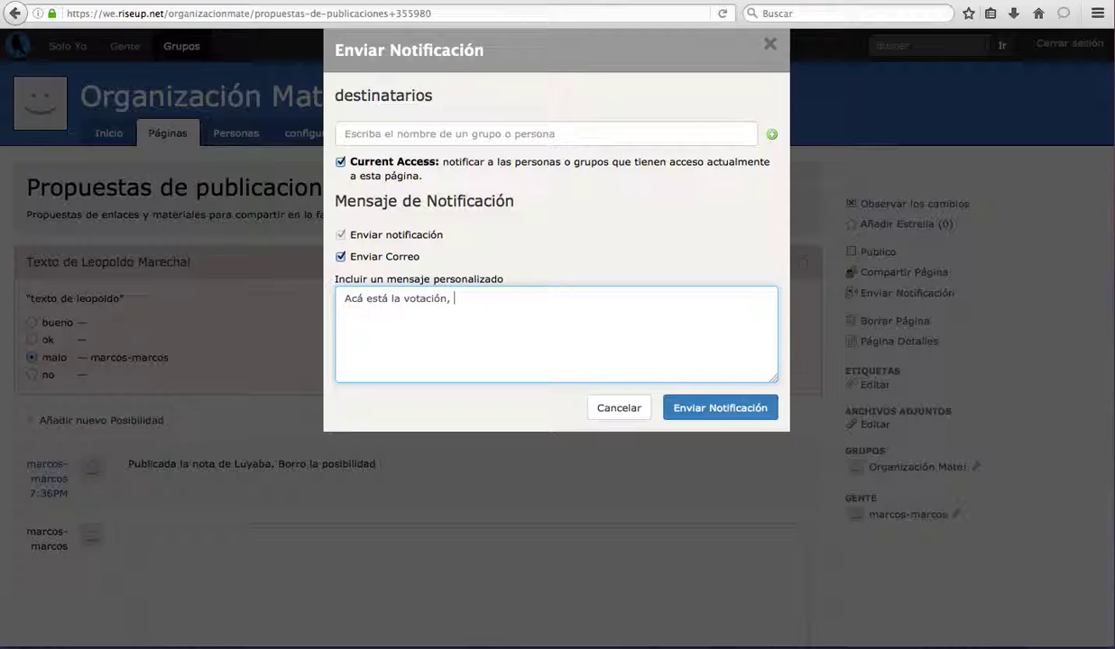
text(elijan.)
click(671, 408)
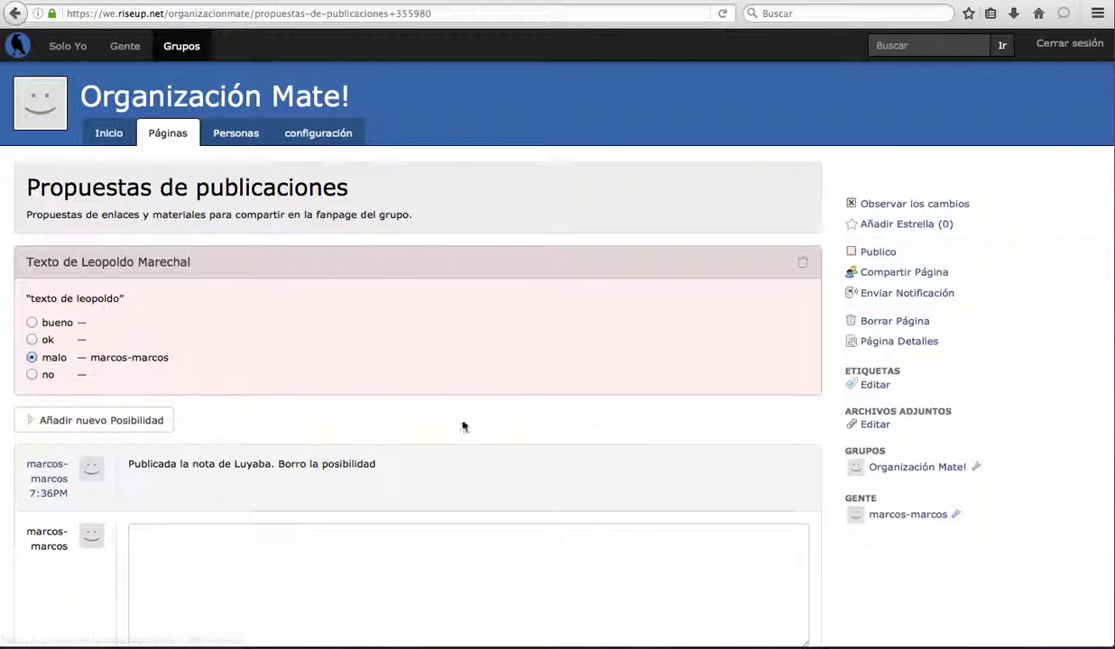
- Review the recent pages on the Organización Mate! group home, and open the personal dashboard
click(144, 89)
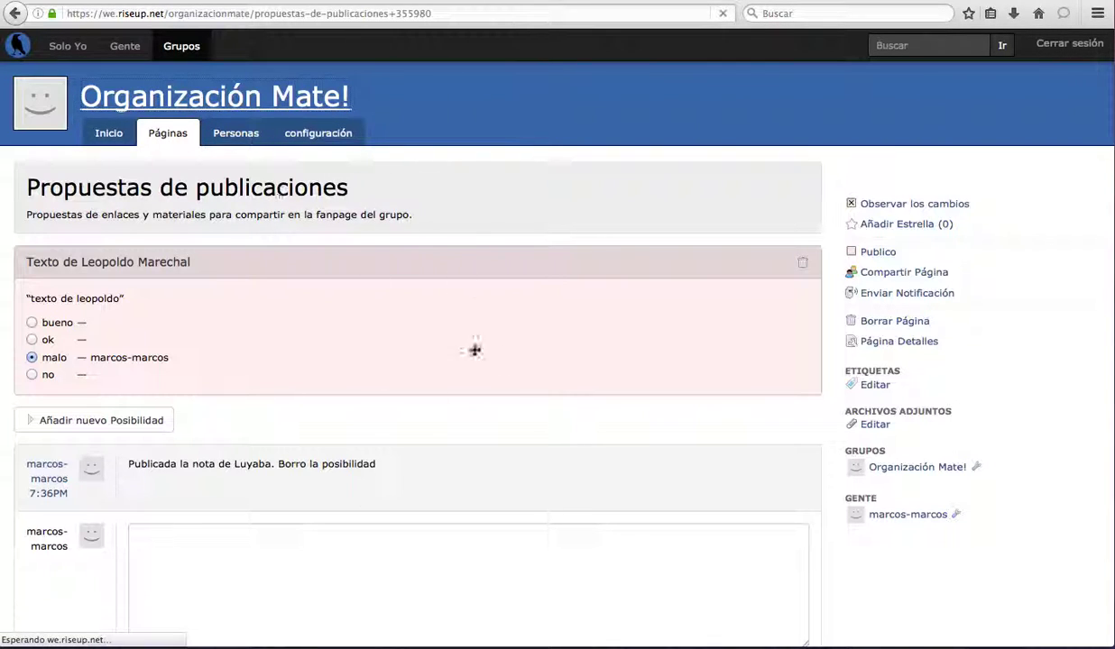
scroll(761, 462, down, 3)
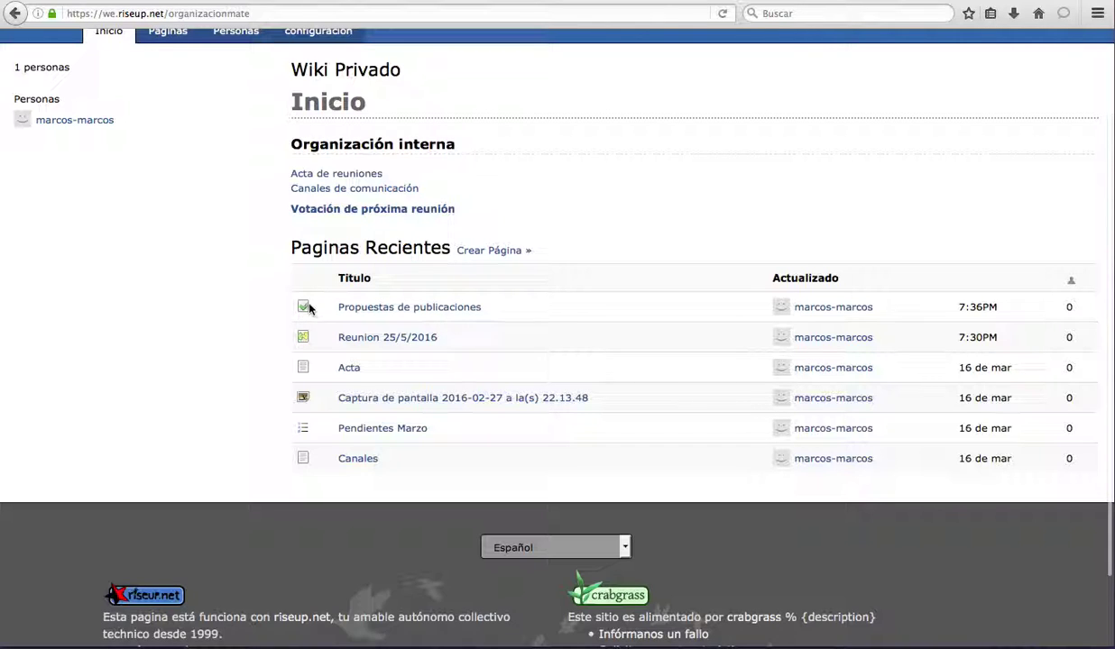
scroll(313, 331, up, 2)
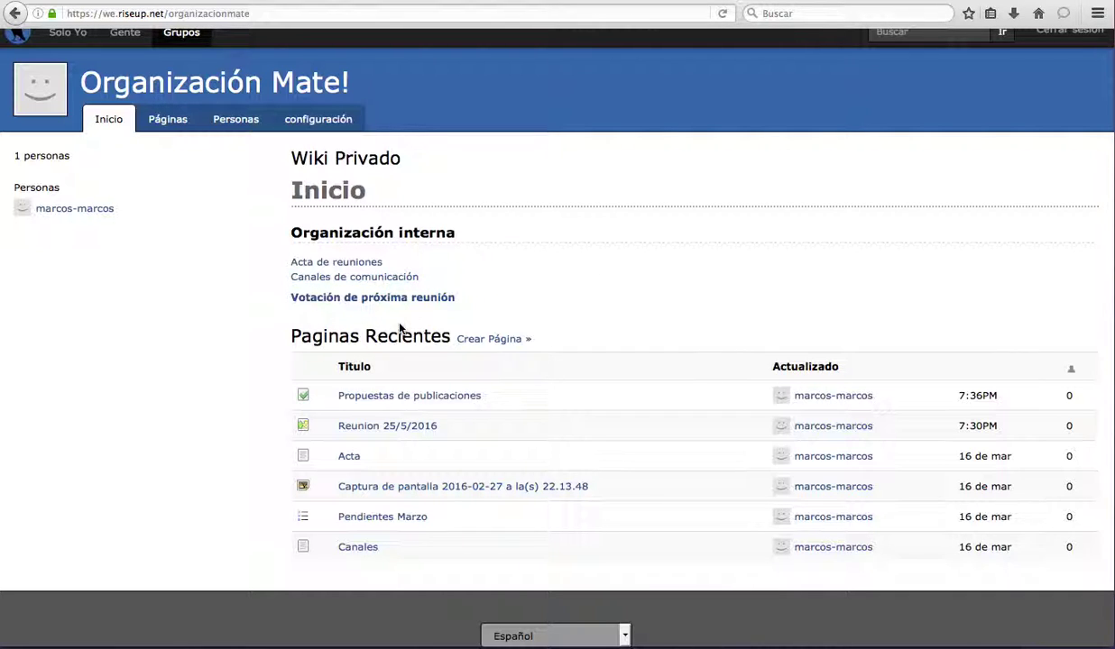
scroll(401, 330, up, 1)
click(64, 52)
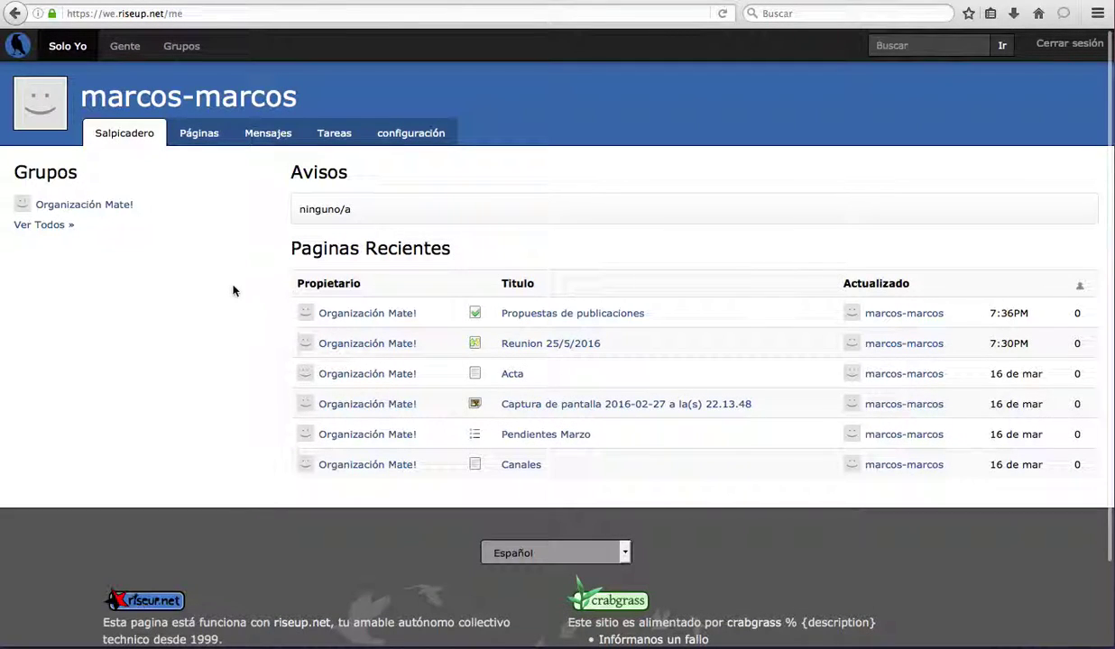